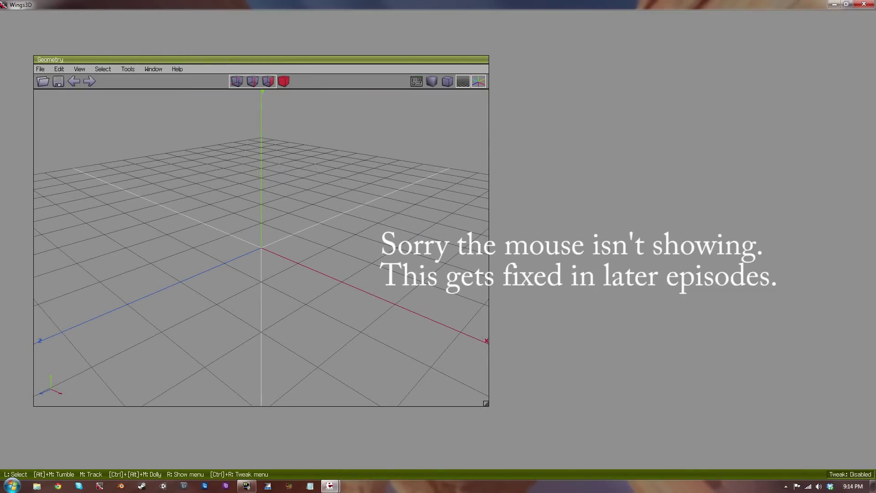
pyautogui.moveTo(261, 248)
pyautogui.mouseDown(button='middle')
pyautogui.moveTo(294, 304)
pyautogui.moveTo(280, 283)
pyautogui.moveTo(278, 224)
pyautogui.moveTo(260, 207)
pyautogui.moveTo(257, 241)
pyautogui.mouseUp(button='middle')
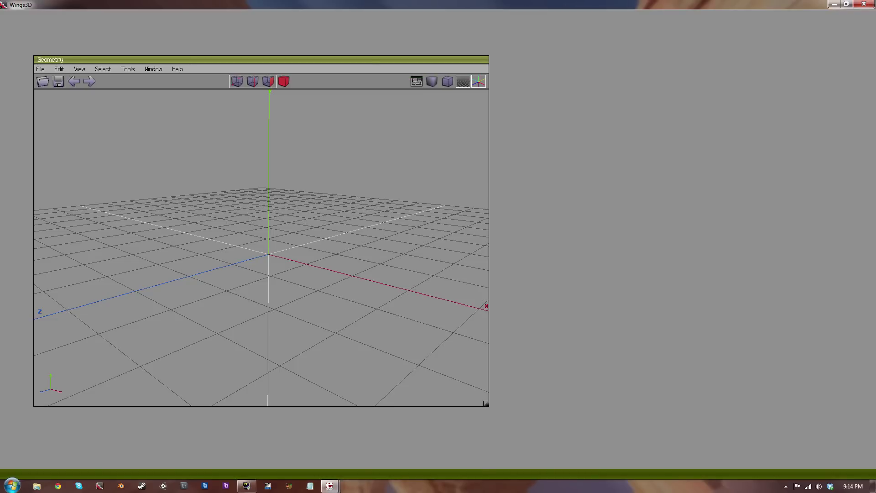
pyautogui.moveTo(269, 254); pyautogui.dragTo(303, 251, button='middle')
pyautogui.rightClick(248, 201)
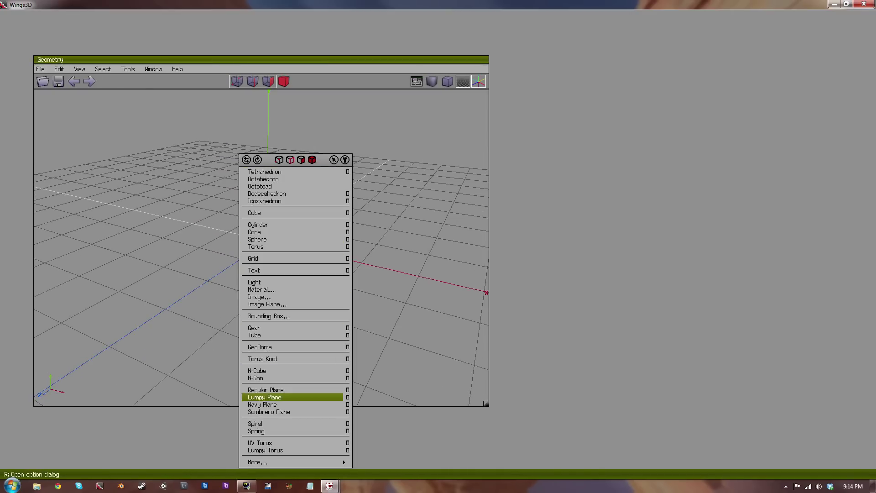
pyautogui.press('Escape')
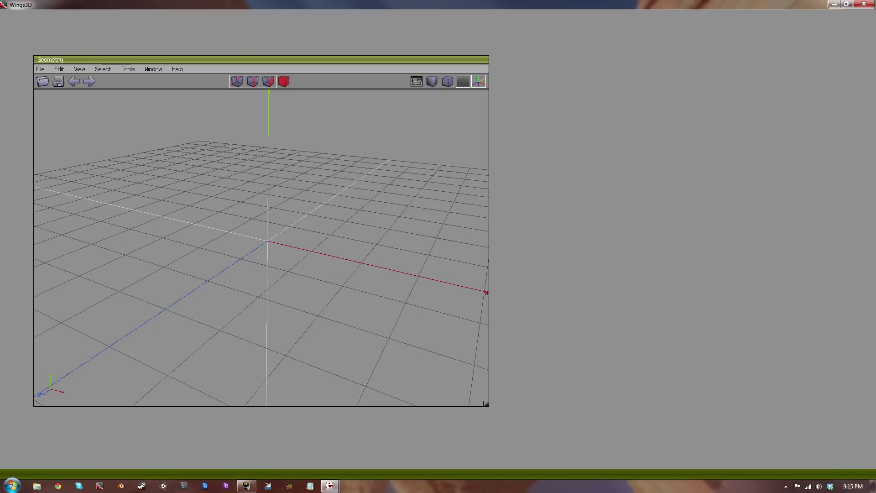
# Step: Open the Outliner window, move it beside the Geometry window and make it shorter
pyautogui.click(154, 70)
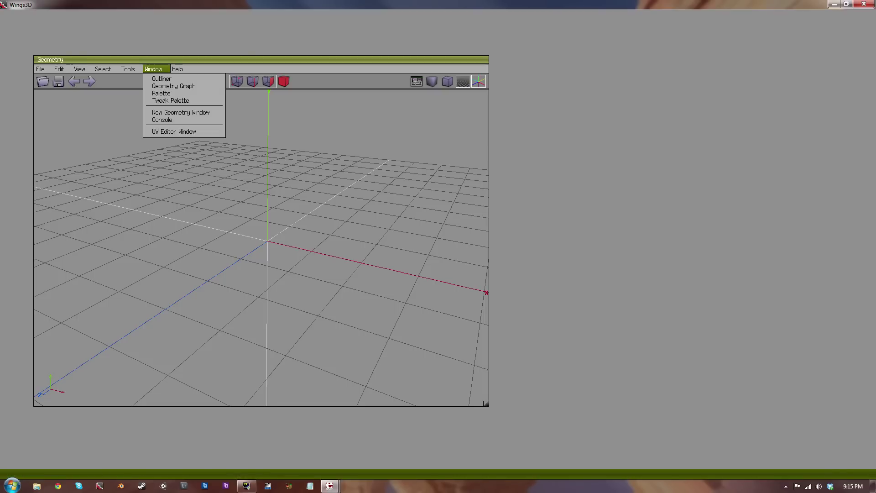
pyautogui.click(162, 78)
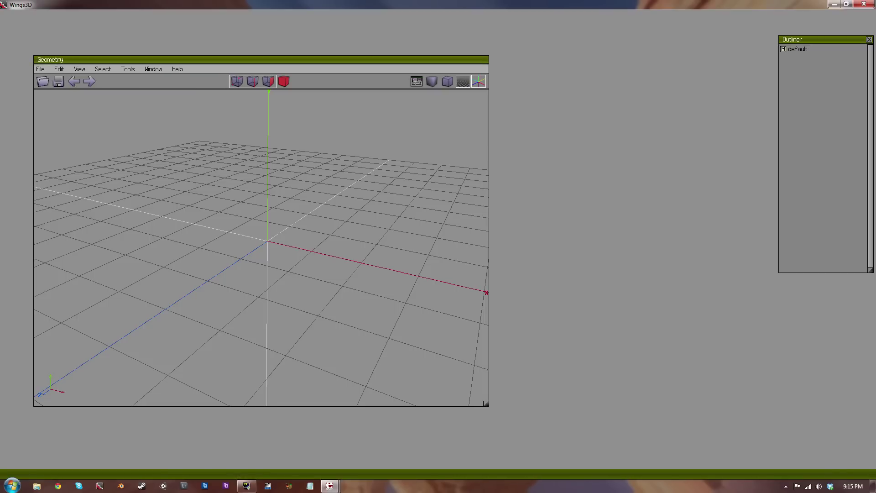
pyautogui.moveTo(798, 39); pyautogui.dragTo(584, 214)
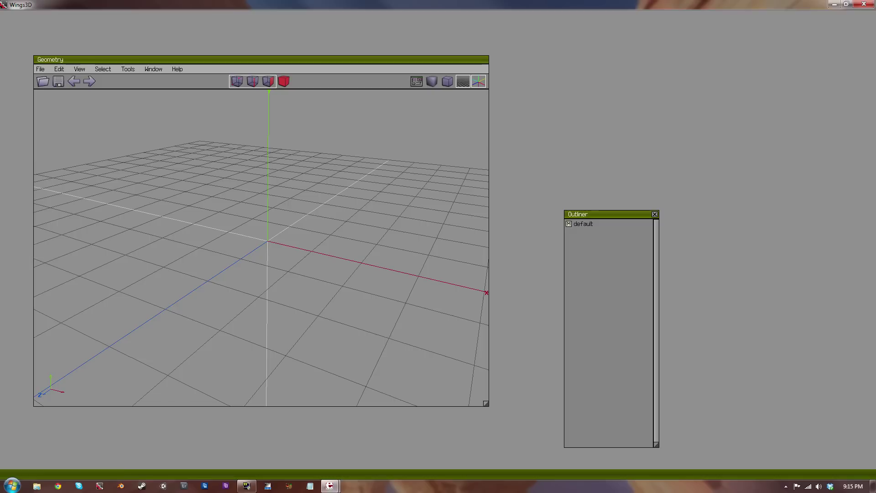
pyautogui.moveTo(656, 445); pyautogui.dragTo(648, 357)
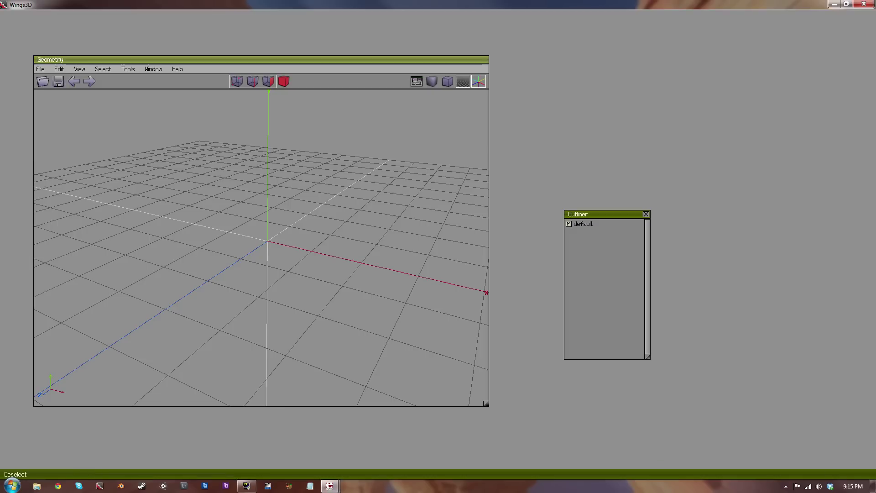
# Step: Open the Geometry Graph window and stack it above the Outliner, beside the Geometry window
pyautogui.click(128, 69)
pyautogui.moveTo(154, 69)
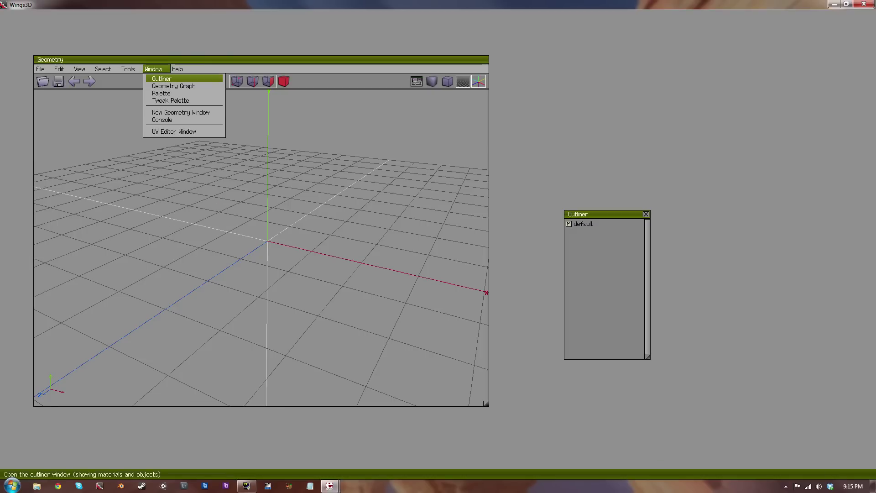
pyautogui.click(173, 85)
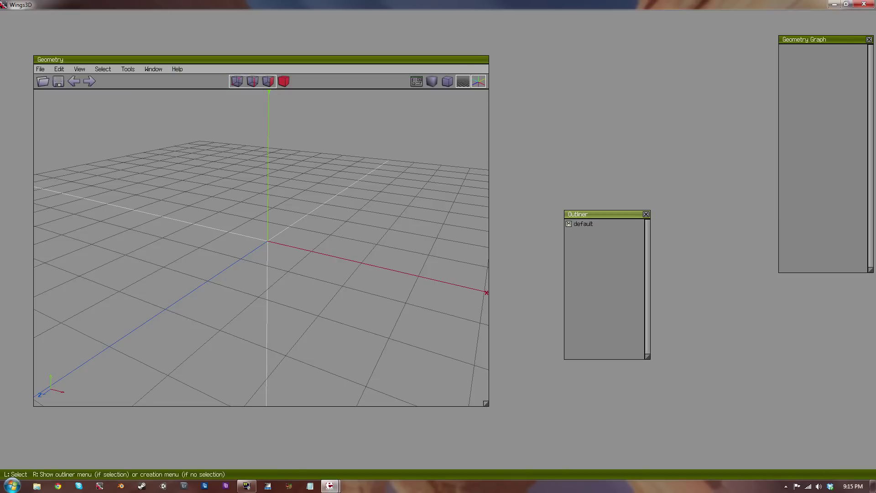
pyautogui.moveTo(594, 214); pyautogui.dragTo(579, 295)
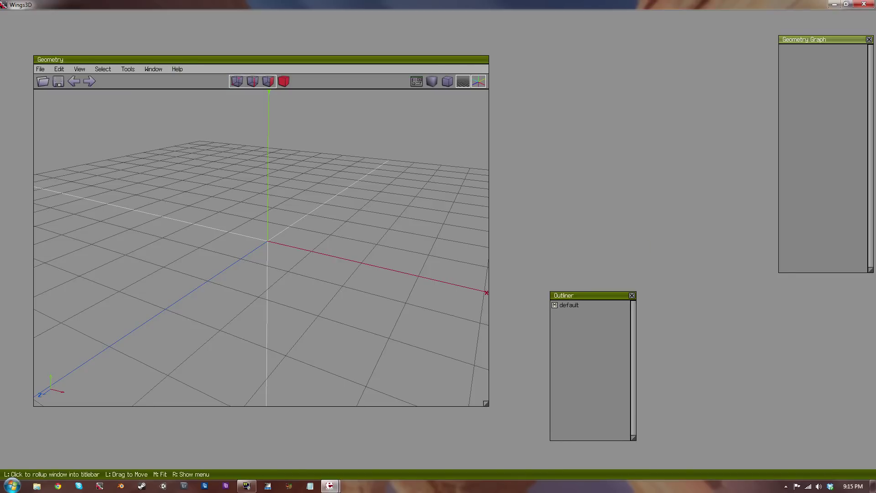
pyautogui.moveTo(804, 40); pyautogui.dragTo(672, 38)
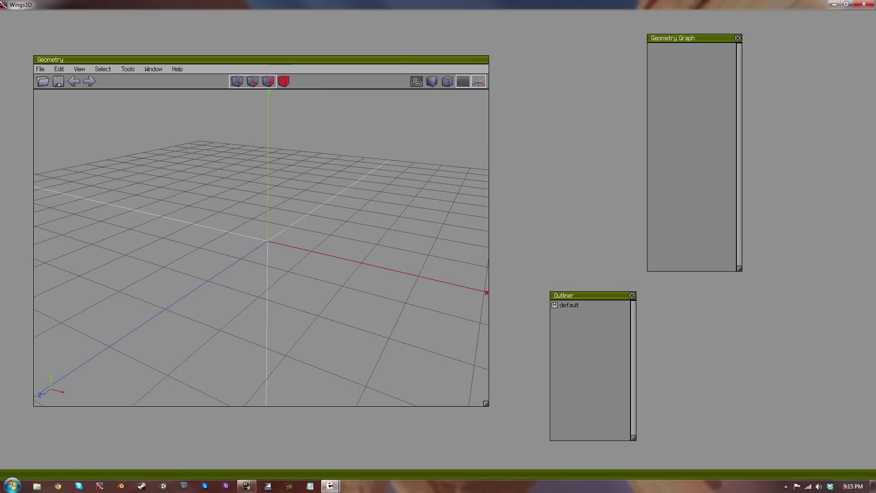
pyautogui.moveTo(589, 295); pyautogui.dragTo(695, 282)
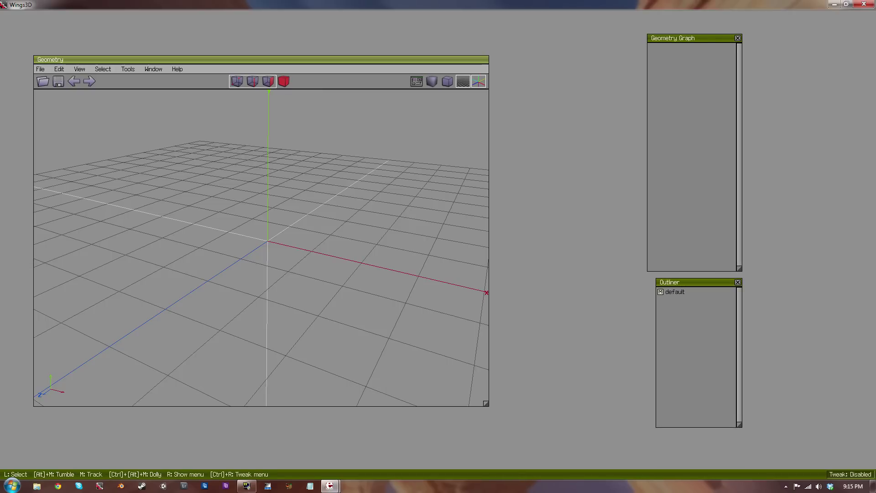
# Step: Enlarge and reposition the Geometry window to fill the free space, and shift the Outliner slightly beneath the Geometry Graph
pyautogui.moveTo(486, 404); pyautogui.dragTo(635, 447)
pyautogui.moveTo(50, 59); pyautogui.dragTo(31, 41)
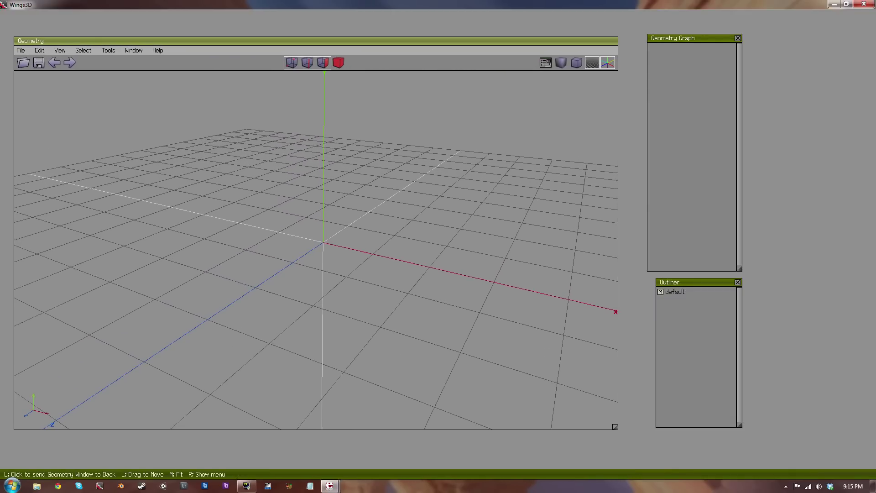
pyautogui.moveTo(324, 242)
pyautogui.mouseDown(button='middle')
pyautogui.moveTo(329, 254)
pyautogui.moveTo(310, 244)
pyautogui.mouseUp(button='middle')
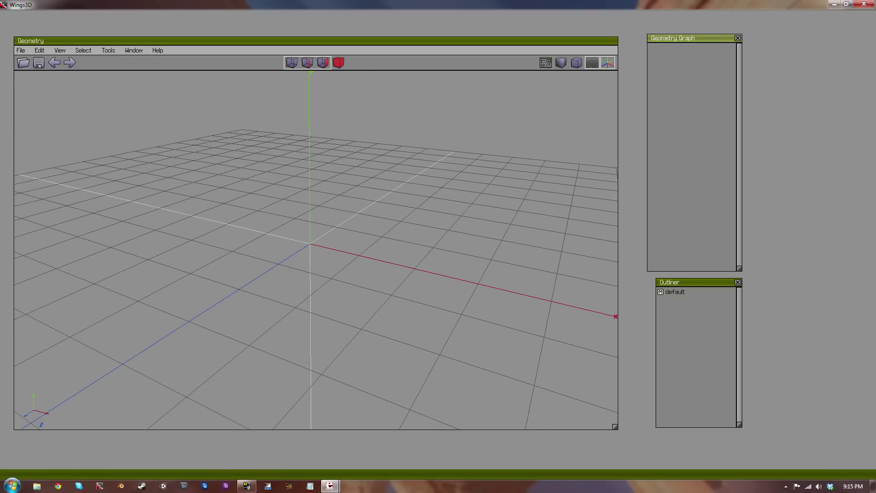
pyautogui.moveTo(684, 282)
pyautogui.mouseDown()
pyautogui.moveTo(676, 293)
pyautogui.moveTo(679, 287)
pyautogui.mouseUp()
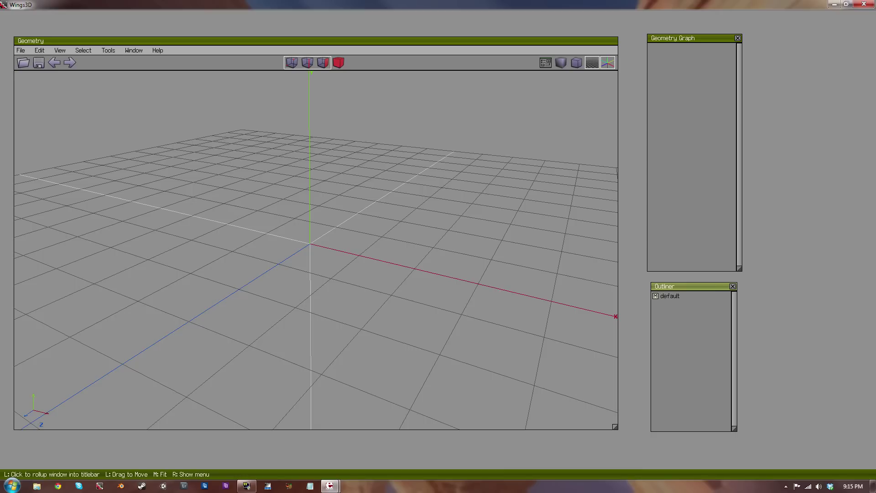
# Step: Create an octahedron at the scene origin
pyautogui.moveTo(310, 250); pyautogui.dragTo(252, 267, button='middle')
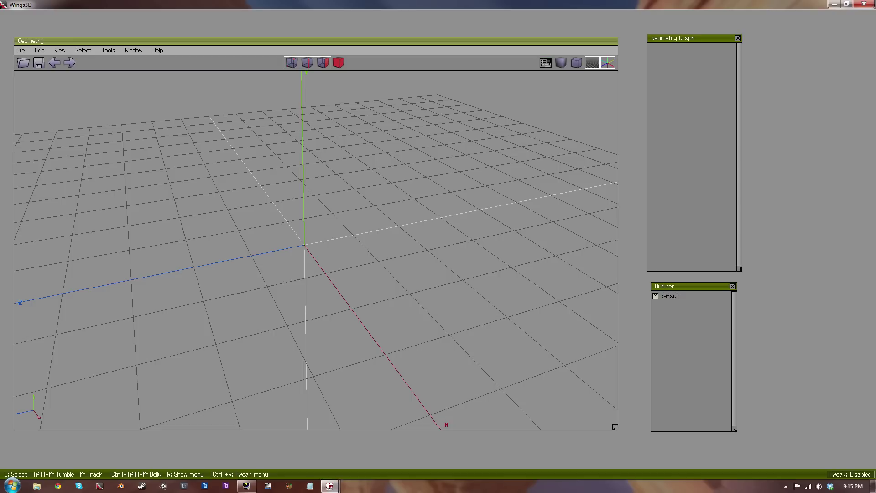
pyautogui.rightClick(309, 159)
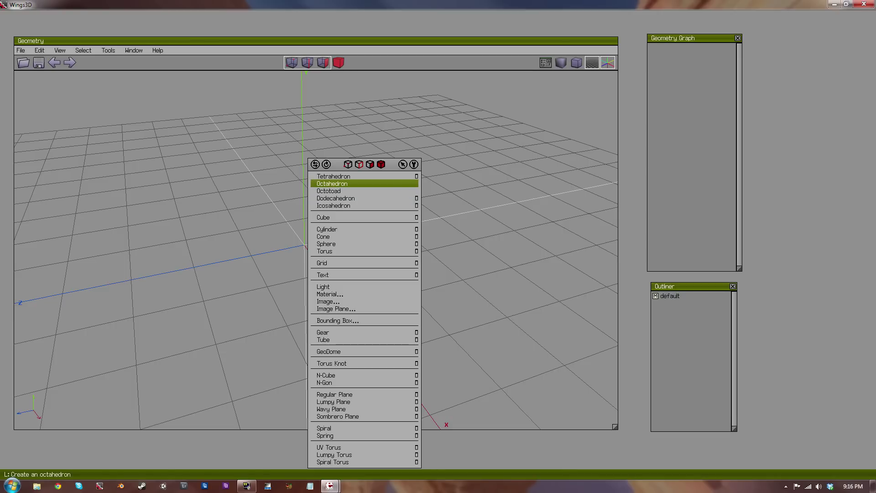
pyautogui.click(332, 184)
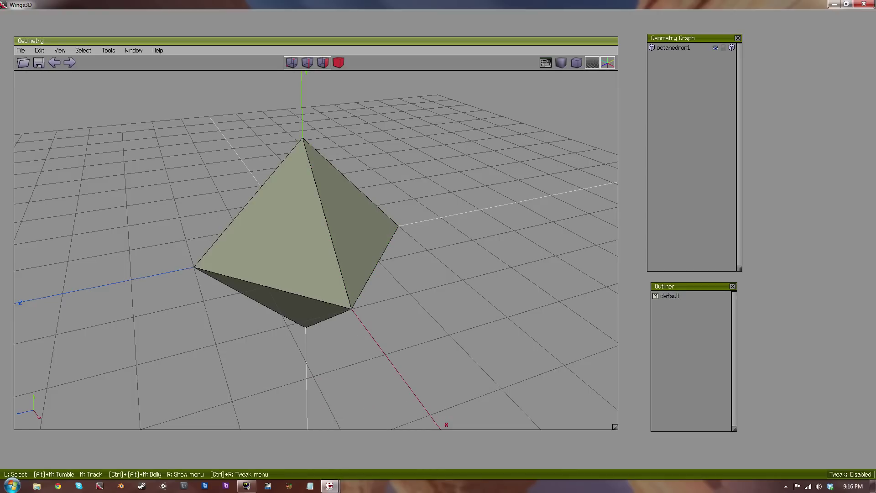
pyautogui.keyDown('alt'); pyautogui.moveTo(413, 228); pyautogui.dragTo(432, 255, button='middle'); pyautogui.keyUp('alt')
pyautogui.rightClick(413, 228)
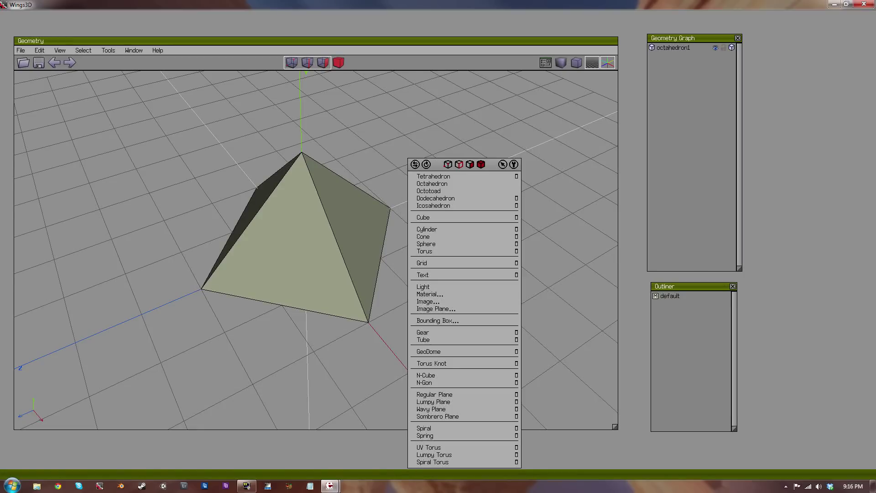
pyautogui.click(552, 223)
# Step: Select the octahedron's four edges around its vertical X–Y outline and cut each into 2 equal parts
pyautogui.keyDown('alt'); pyautogui.moveTo(316, 250); pyautogui.dragTo(375, 265, button='middle'); pyautogui.keyUp('alt')
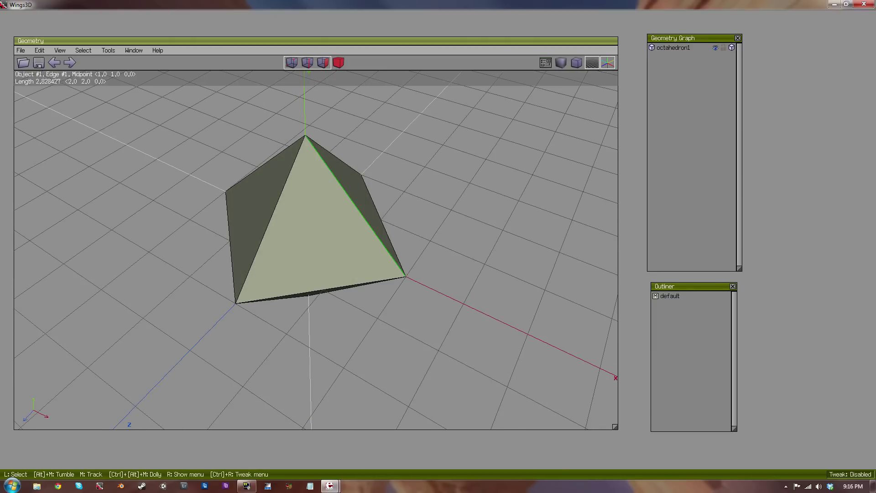
pyautogui.click(354, 204)
pyautogui.click(295, 143)
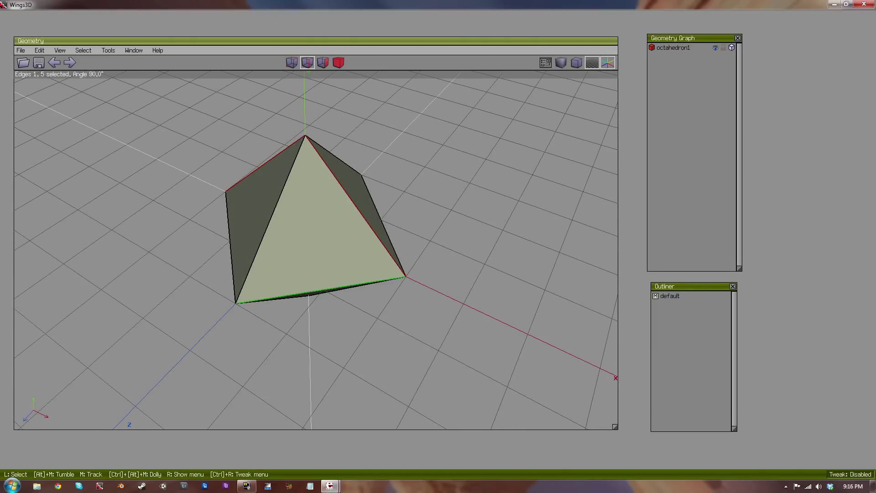
pyautogui.keyDown('alt'); pyautogui.moveTo(295, 143); pyautogui.dragTo(315, 98, button='middle'); pyautogui.keyUp('alt')
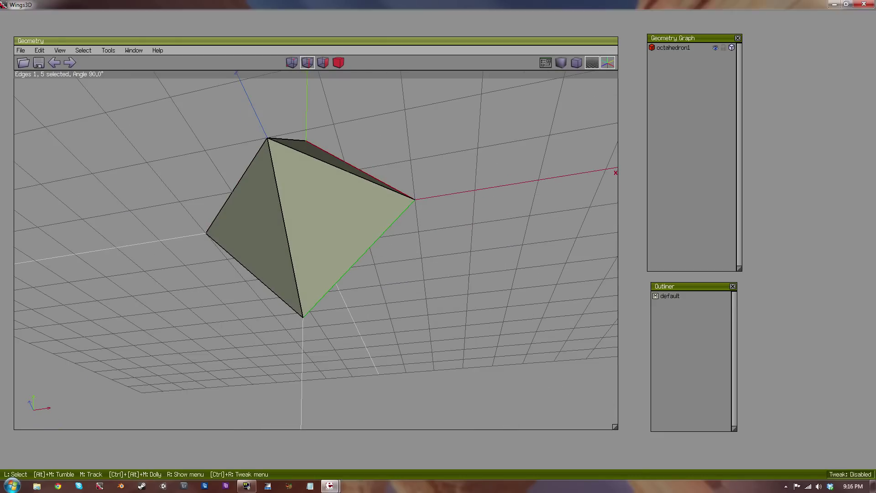
pyautogui.keyDown('alt'); pyautogui.moveTo(311, 237); pyautogui.dragTo(315, 304, button='middle'); pyautogui.keyUp('alt')
pyautogui.rightClick(390, 137)
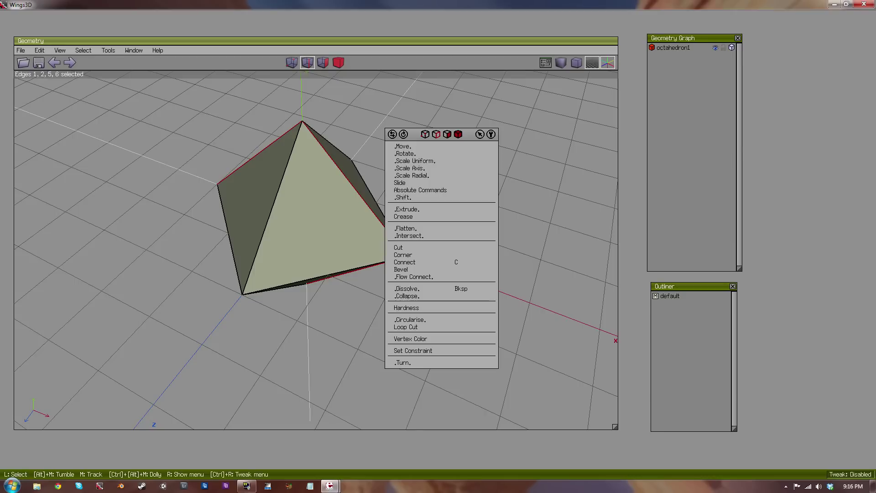
pyautogui.click(399, 247)
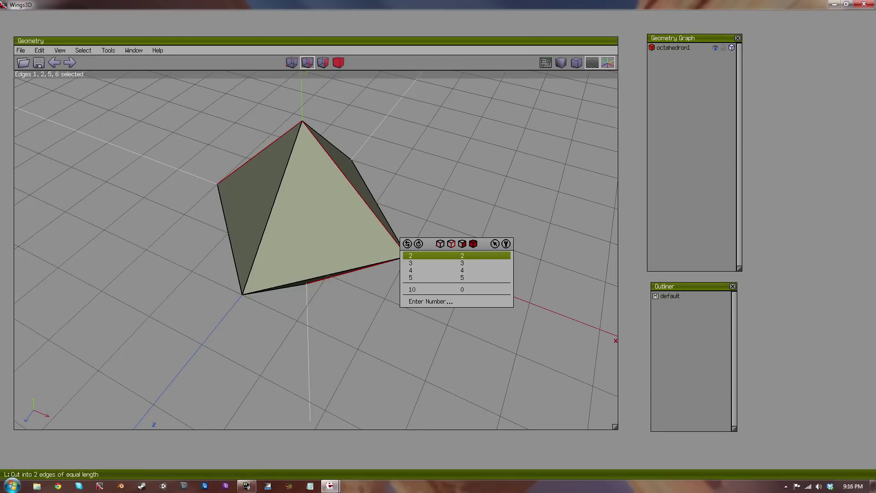
pyautogui.click(406, 252)
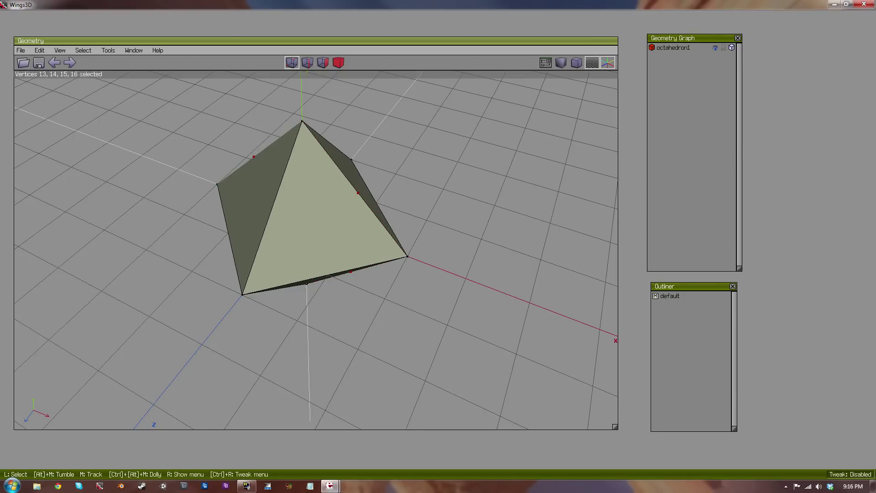
# Step: Connect the new edge midpoints to the octahedron's two tip vertices on the Z axis
pyautogui.keyDown('alt'); pyautogui.moveTo(315, 304); pyautogui.dragTo(286, 340, button='middle'); pyautogui.keyUp('alt')
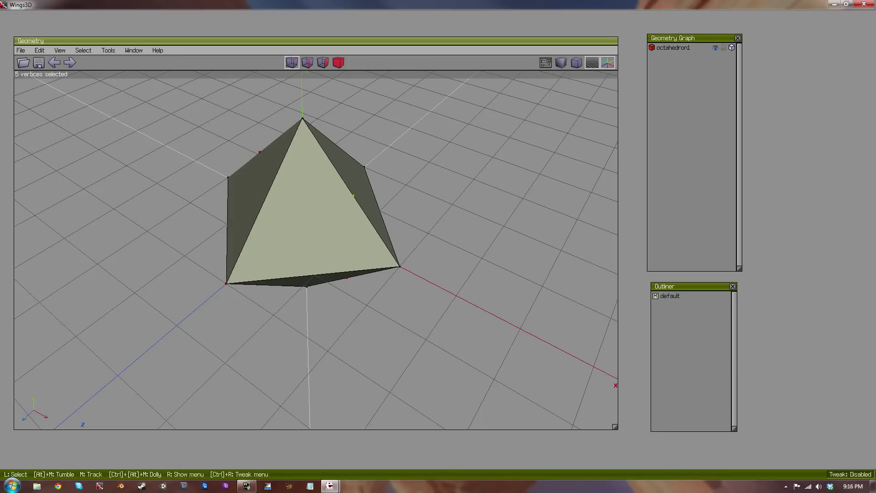
pyautogui.moveTo(293, 274)
pyautogui.keyDown('alt'); pyautogui.mouseDown(button='middle')
pyautogui.moveTo(299, 338)
pyautogui.moveTo(290, 306)
pyautogui.moveTo(302, 228)
pyautogui.moveTo(327, 233)
pyautogui.moveTo(330, 260)
pyautogui.moveTo(292, 297)
pyautogui.moveTo(305, 336)
pyautogui.moveTo(292, 310)
pyautogui.moveTo(336, 240)
pyautogui.moveTo(329, 228)
pyautogui.moveTo(295, 269)
pyautogui.moveTo(297, 285)
pyautogui.mouseUp(button='middle'); pyautogui.keyUp('alt')
pyautogui.press('space')
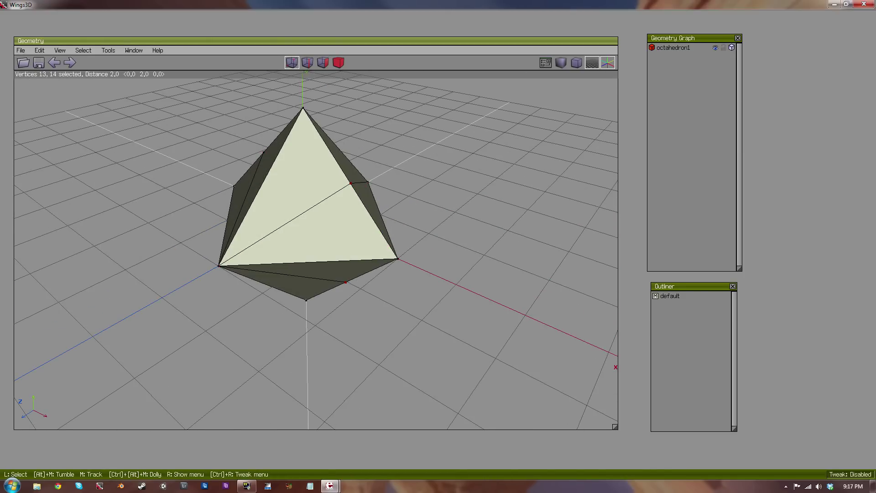
# Step: Select the four midpoint vertices and, in an orthographic view along Z, scale them outward to about 148.6% to form an octagonal outline
pyautogui.keyDown('alt'); pyautogui.moveTo(220, 267); pyautogui.dragTo(241, 270, button='middle'); pyautogui.keyUp('alt')
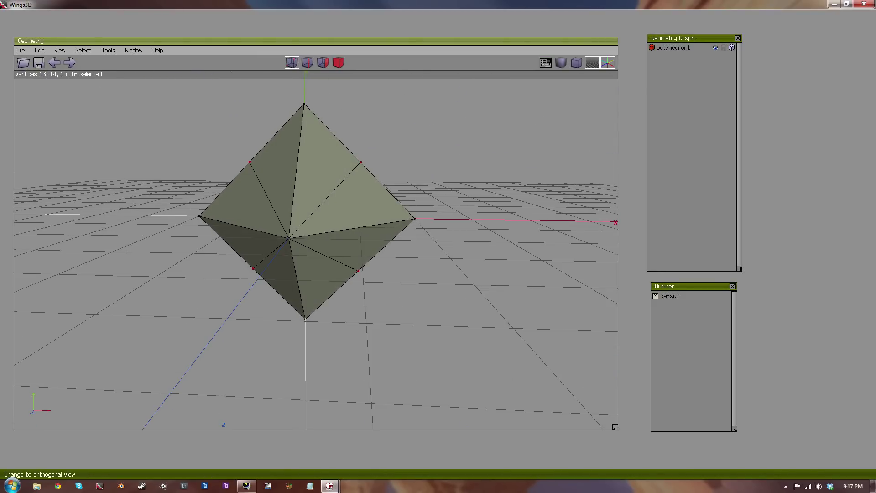
pyautogui.click(577, 62)
pyautogui.keyDown('alt'); pyautogui.moveTo(320, 265); pyautogui.dragTo(331, 242, button='middle'); pyautogui.keyUp('alt')
pyautogui.rightClick(455, 135)
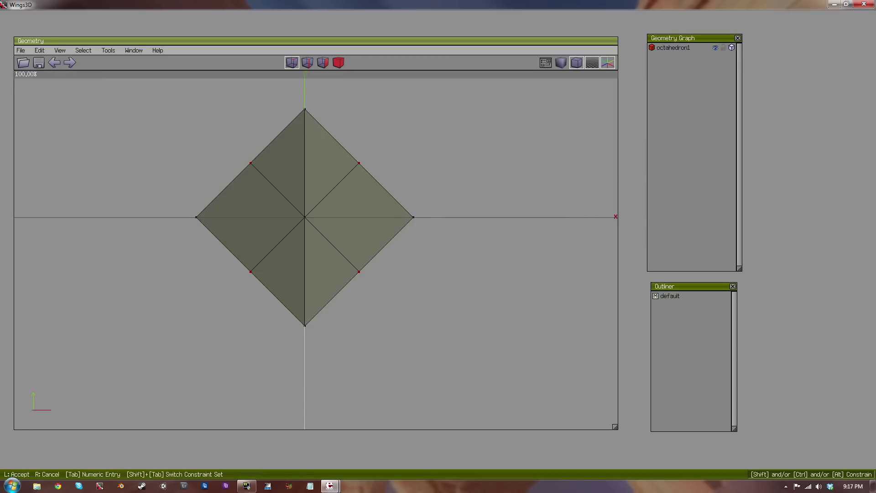
pyautogui.click(484, 167)
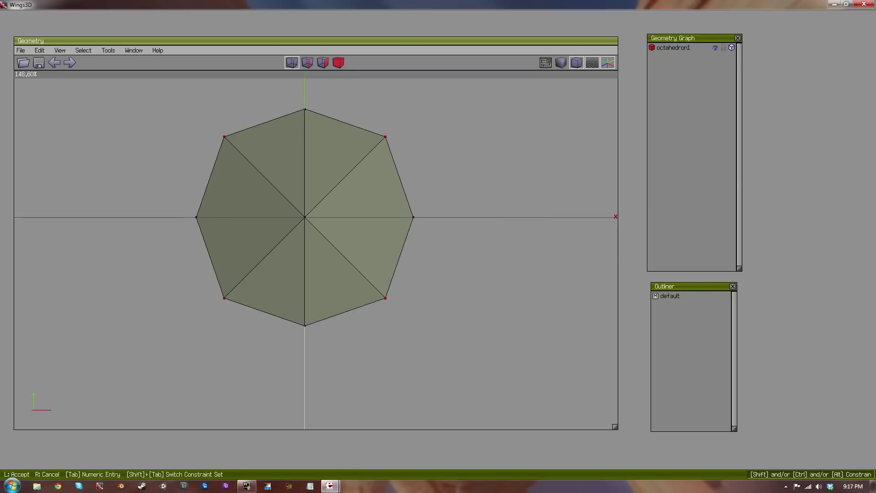
pyautogui.click(316, 250)
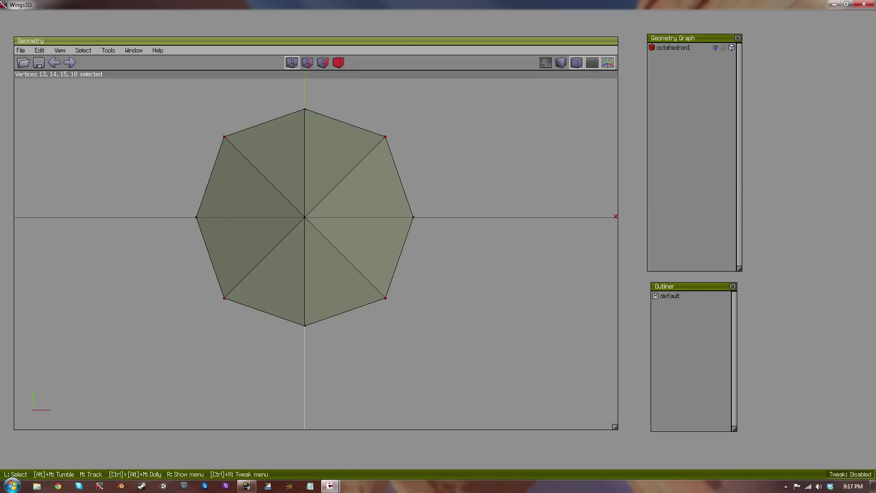
# Step: Return to the perspective view and move the tip vertex at Z -2.0 outward along the Z axis to about Z -29.28
pyautogui.click(576, 62)
pyautogui.keyDown('alt'); pyautogui.moveTo(347, 228); pyautogui.dragTo(217, 274, button='middle'); pyautogui.keyUp('alt')
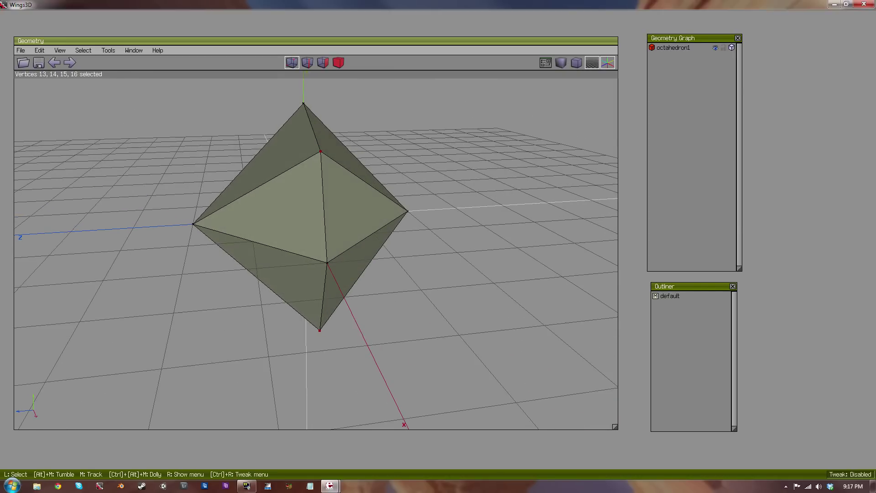
pyautogui.press('space')
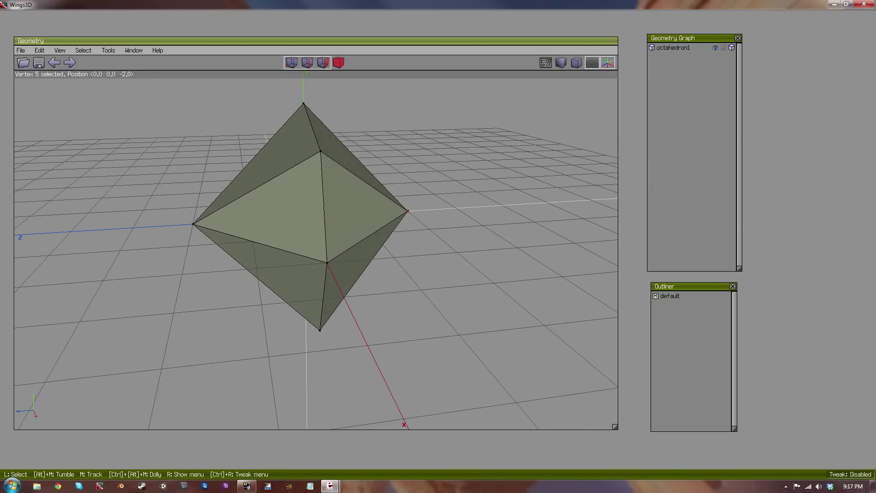
pyautogui.rightClick(419, 253)
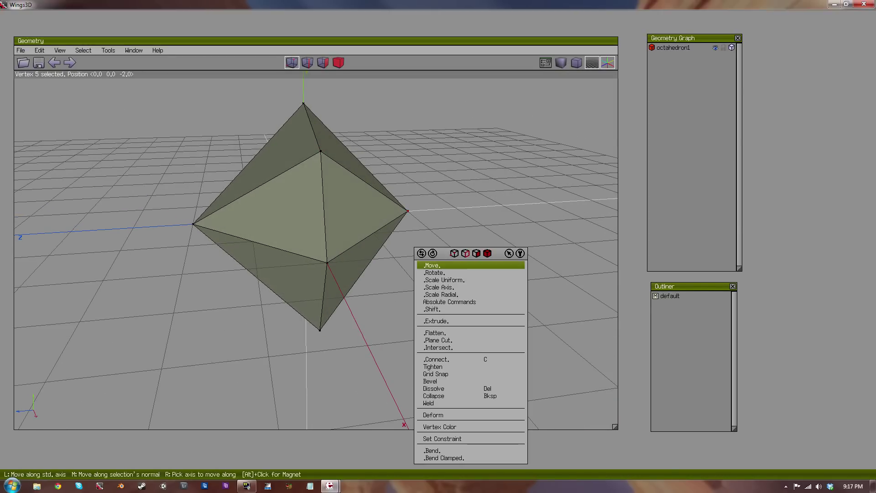
pyautogui.click(423, 264)
pyautogui.click(452, 289)
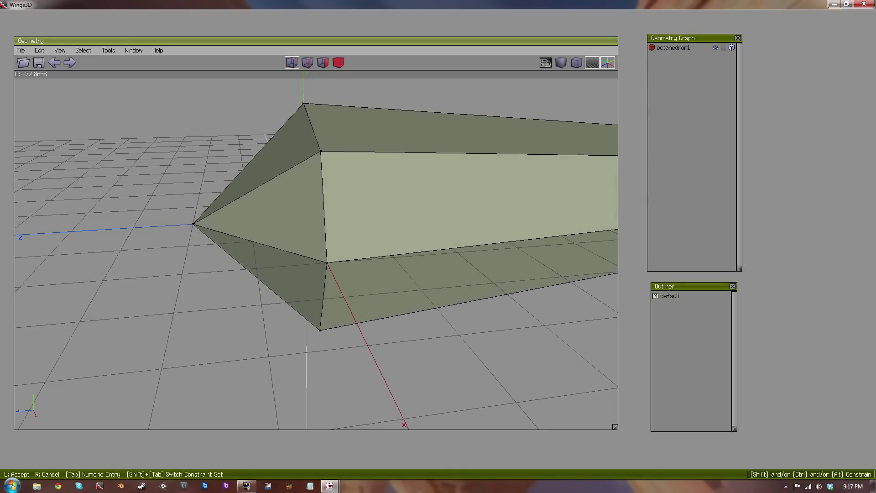
pyautogui.click(452, 290)
pyautogui.scroll(-6, 316, 254)
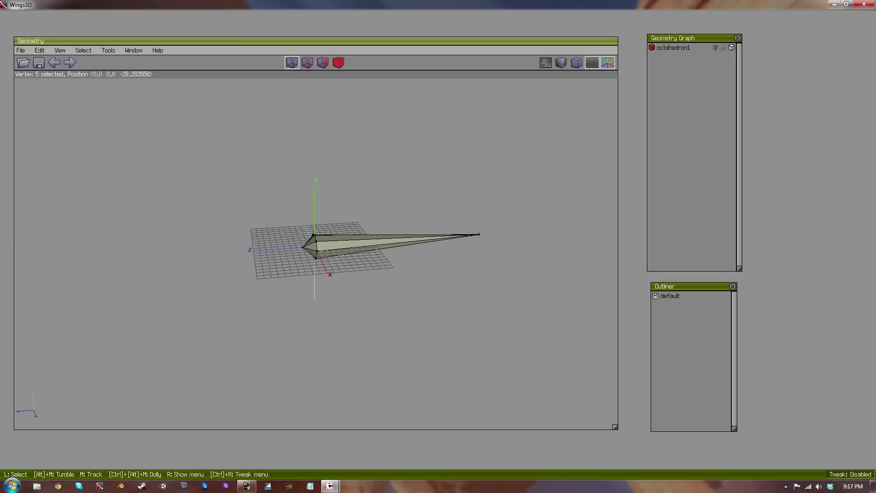
pyautogui.scroll(4, 316, 254)
# Step: Move the opposite tip vertex outward along the positive Z axis by about 5.96 units
pyautogui.press('space')
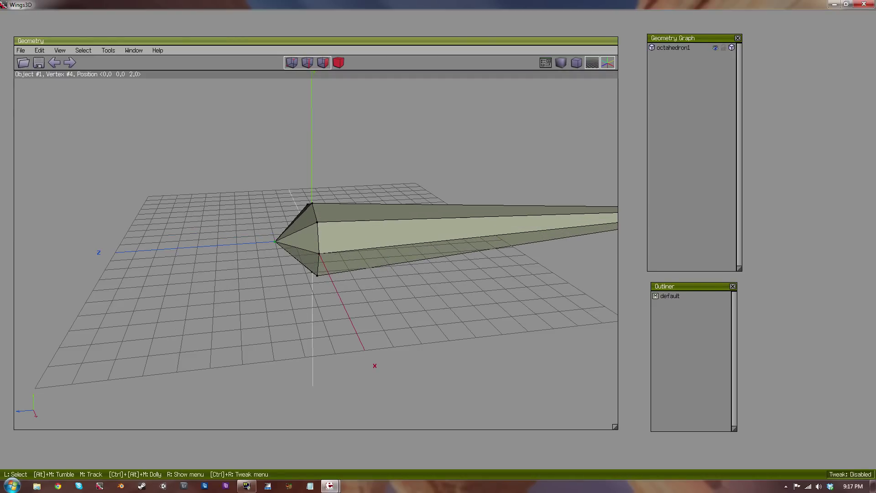
pyautogui.rightClick(288, 282)
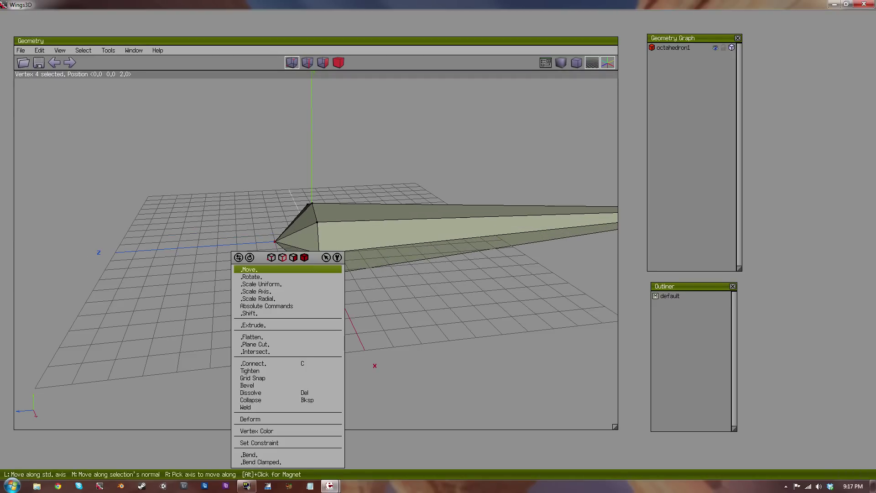
pyautogui.click(288, 270)
pyautogui.click(274, 311)
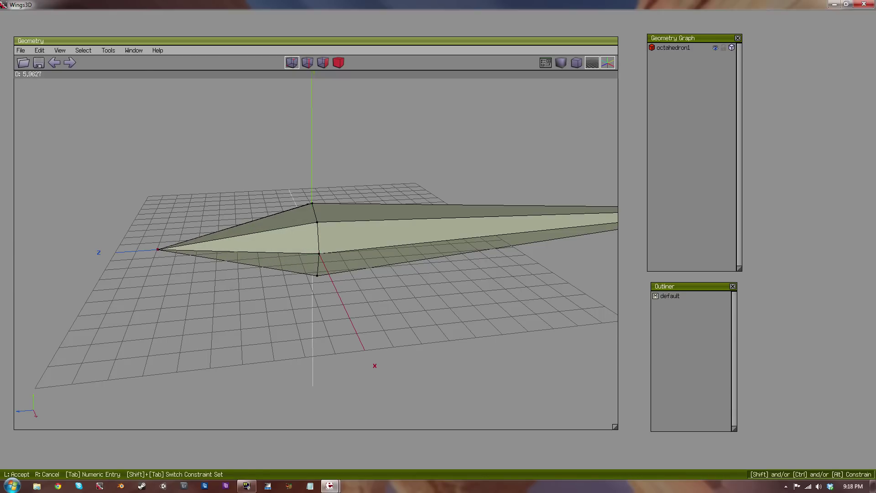
pyautogui.click(274, 311)
pyautogui.moveTo(274, 311); pyautogui.dragTo(305, 335, button='middle')
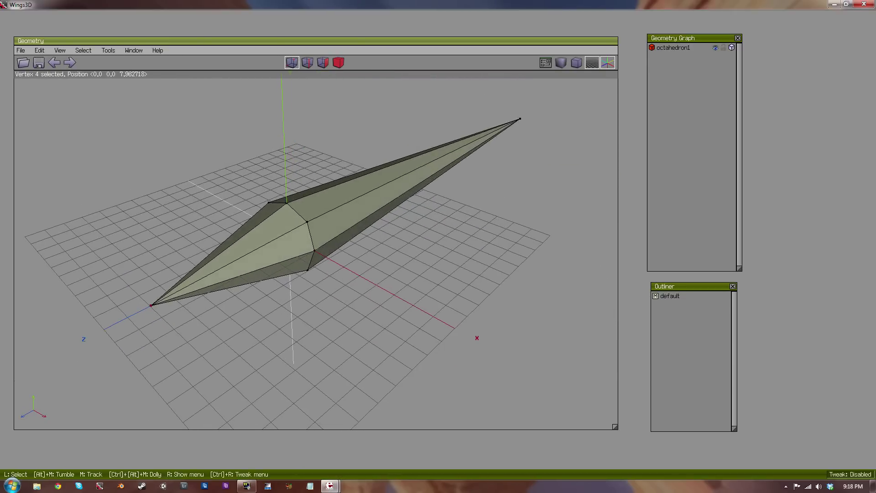
pyautogui.scroll(-7, 305, 334)
pyautogui.scroll(4, 305, 334)
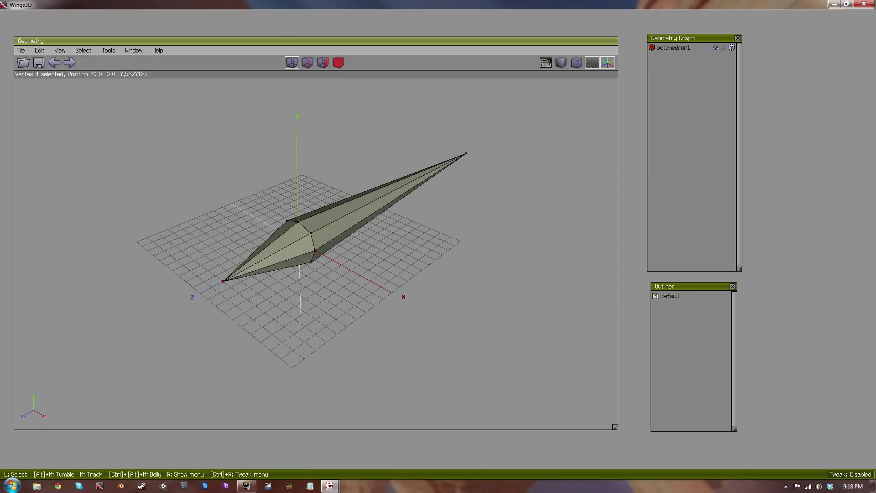
# Step: Select the whole octahedron body and scale it uniformly down to about 10% of its size
pyautogui.click(339, 62)
pyautogui.rightClick(318, 102)
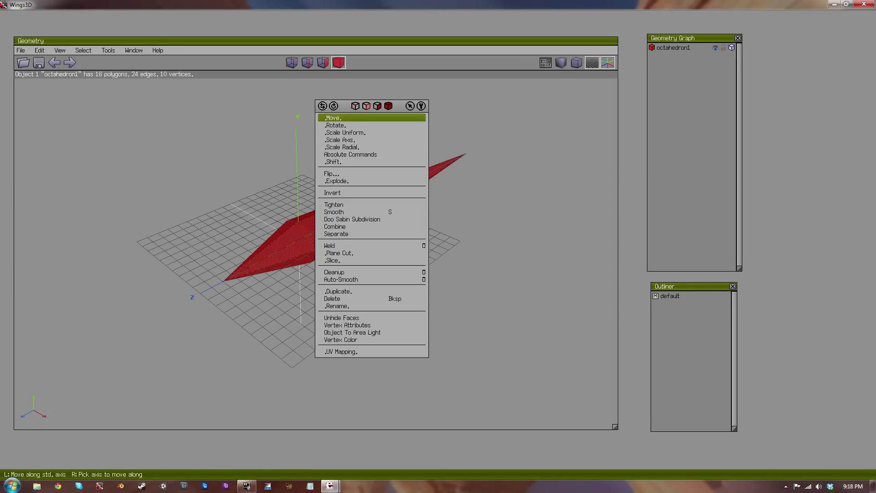
pyautogui.click(345, 133)
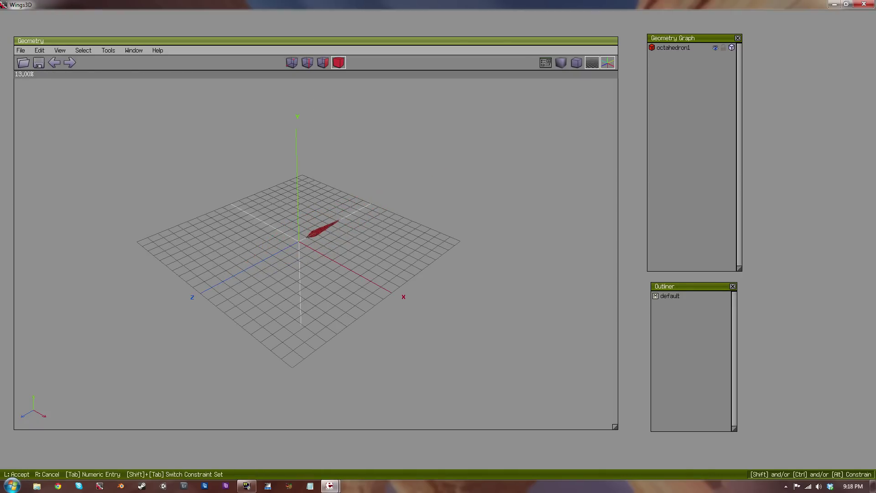
pyautogui.click(364, 144)
# Step: Move the scaled-down body along the Z axis to bring its widest ring back near the origin
pyautogui.rightClick(364, 144)
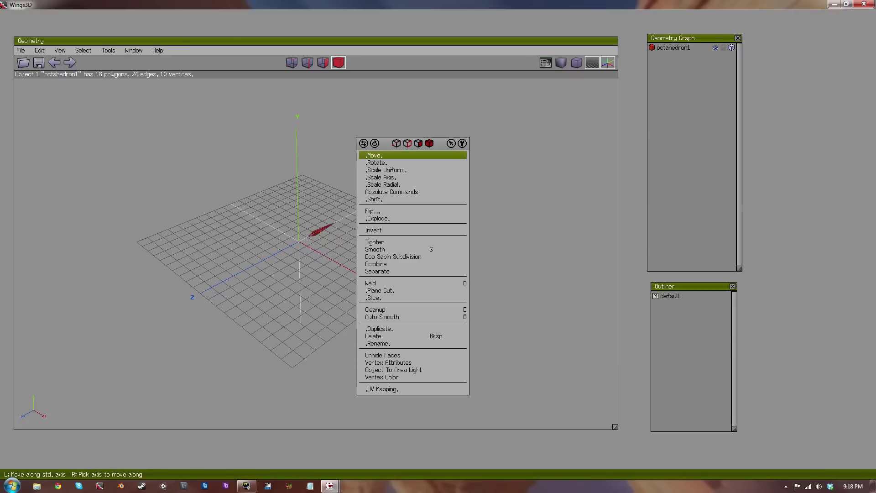
pyautogui.click(372, 155)
pyautogui.click(379, 187)
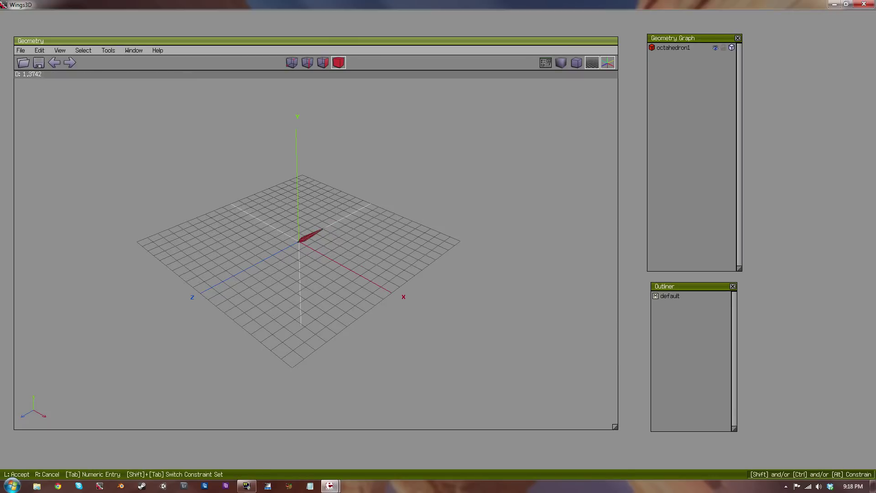
pyautogui.click(379, 188)
pyautogui.scroll(12, 379, 188)
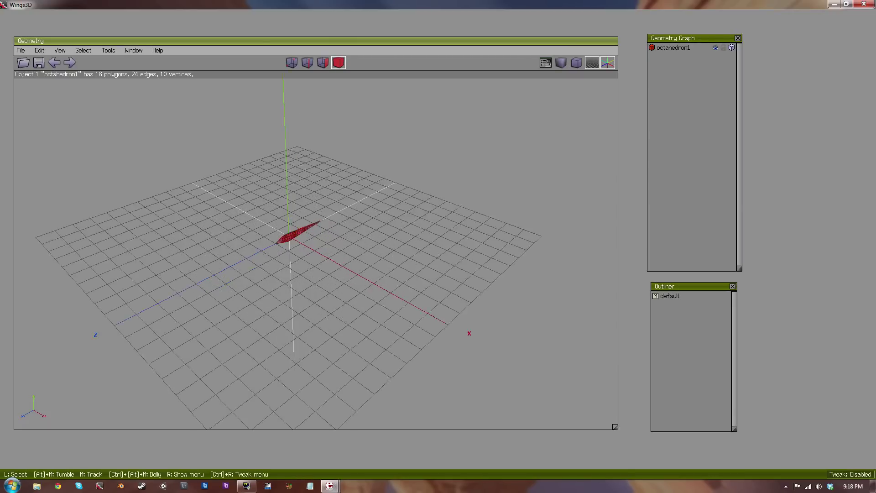
pyautogui.scroll(-3, 379, 188)
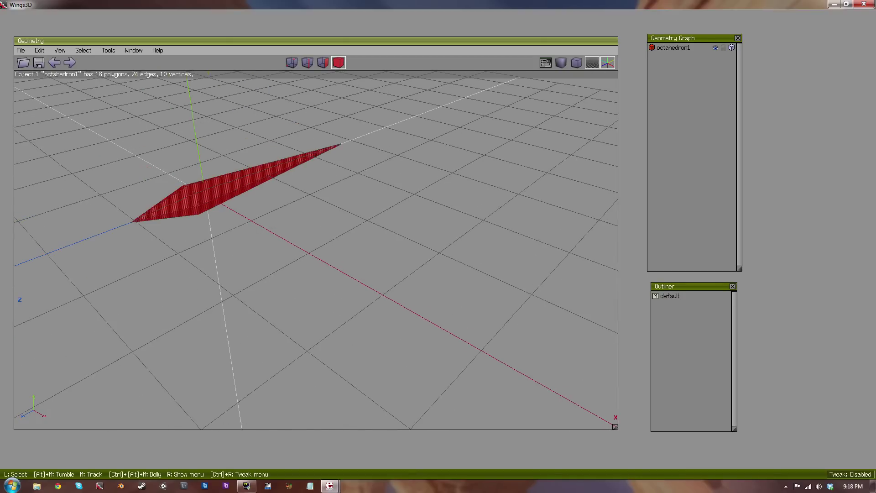
pyautogui.scroll(-3, 316, 251)
# Step: Select one long edge between the widest ring and the far tip, and extend the selection to all eight similar edges
pyautogui.press('space')
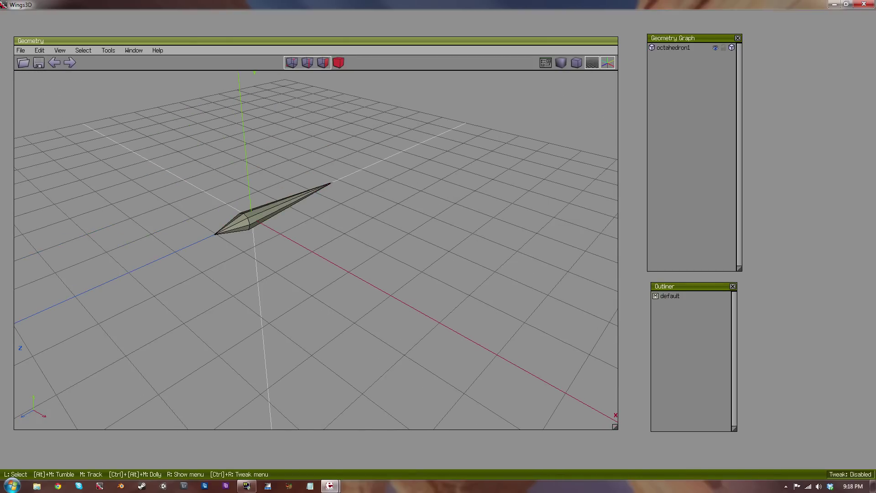
pyautogui.scroll(8, 315, 250)
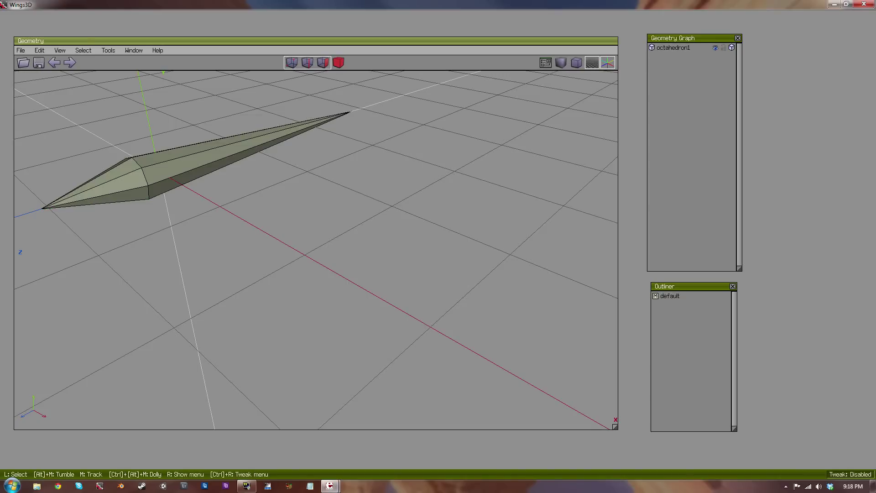
pyautogui.moveTo(315, 250); pyautogui.dragTo(352, 311, button='middle')
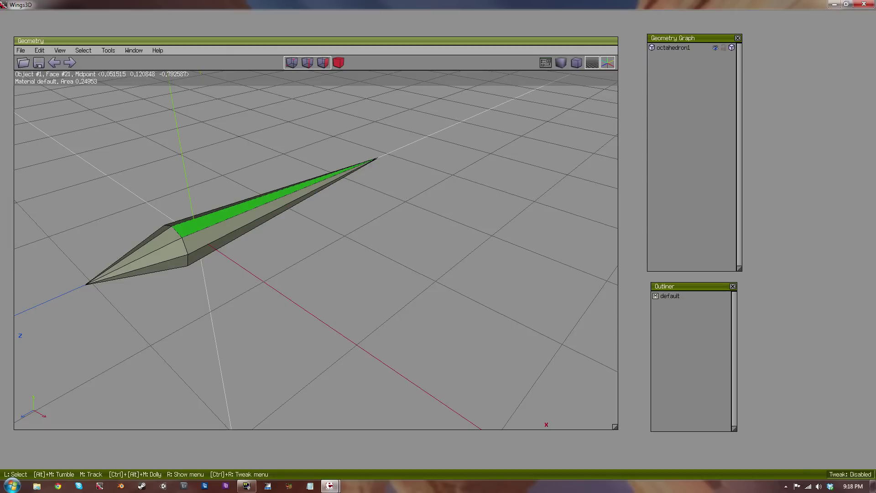
pyautogui.click(280, 197)
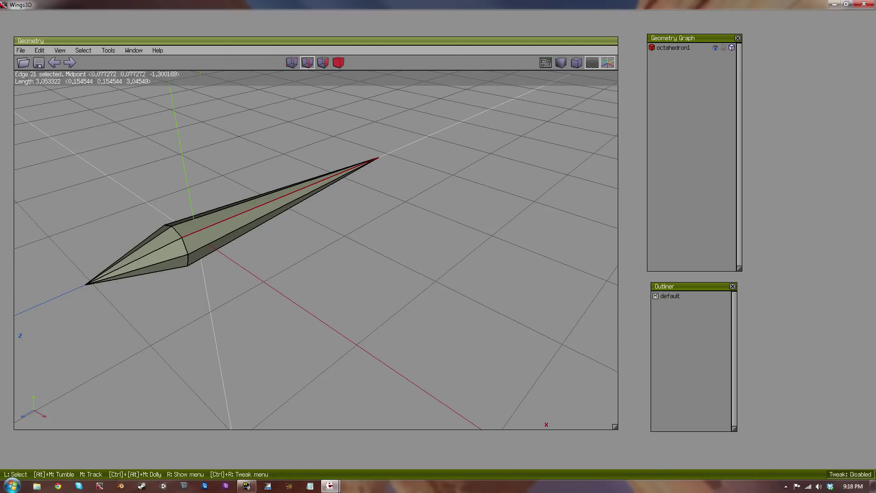
pyautogui.click(83, 50)
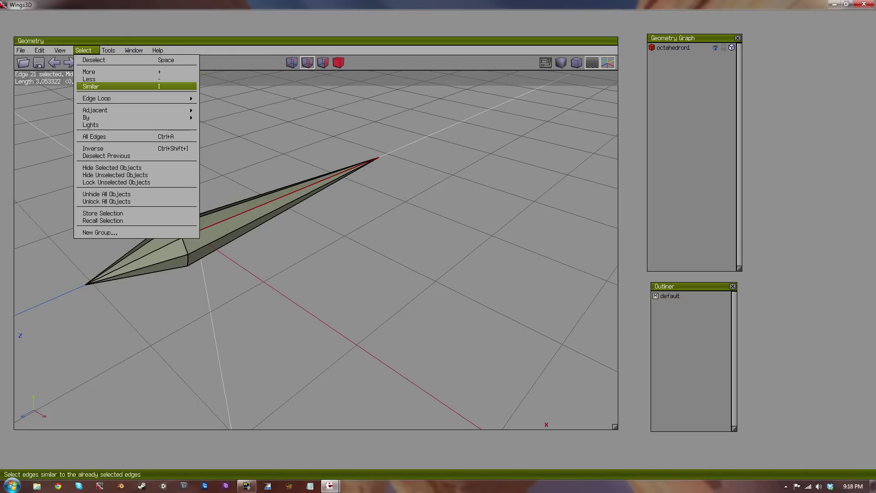
pyautogui.click(92, 87)
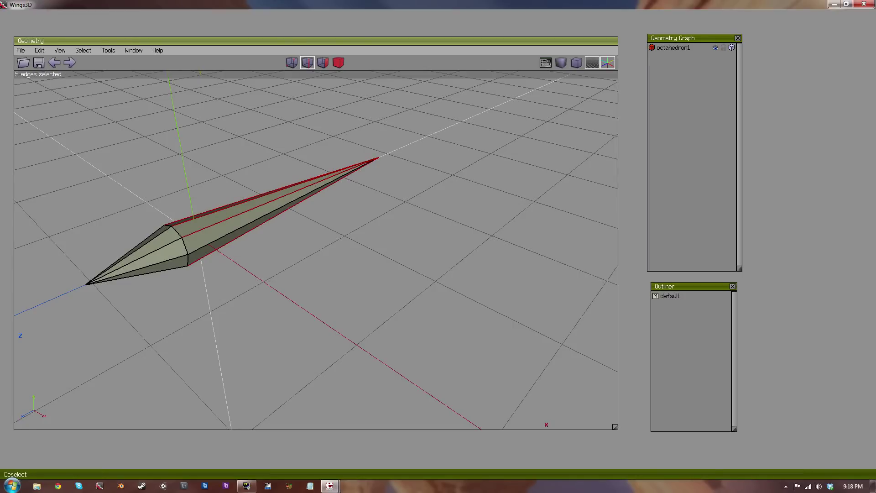
pyautogui.click(83, 50)
pyautogui.click(92, 86)
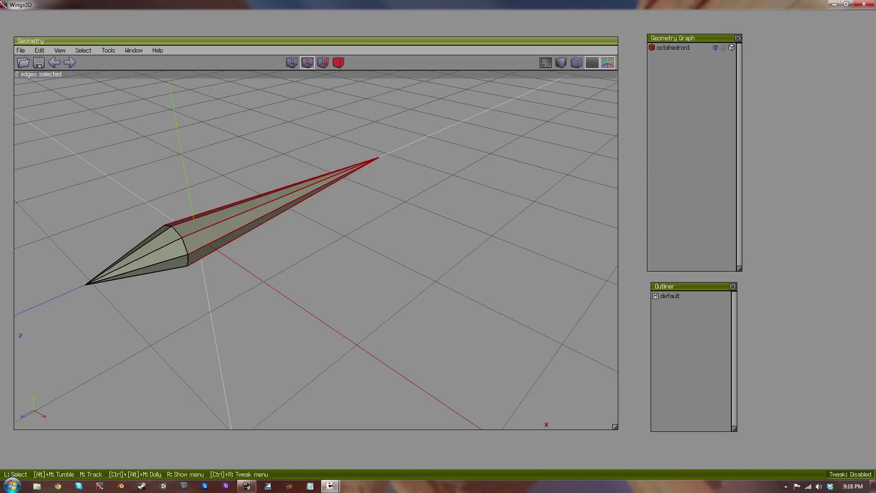
# Step: Cut the eight selected long edges into 2 equal parts and connect the new midpoints into a ring
pyautogui.keyDown('alt'); pyautogui.moveTo(273, 205); pyautogui.dragTo(274, 223, button='middle'); pyautogui.keyUp('alt')
pyautogui.rightClick(322, 231)
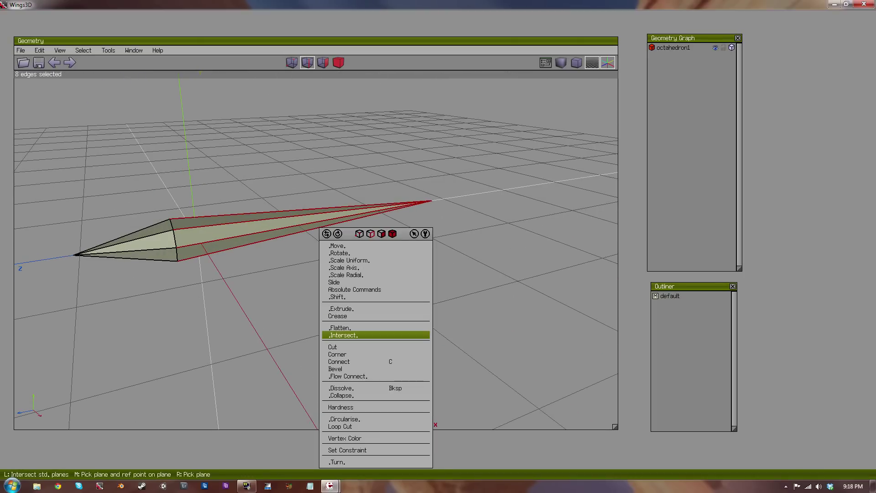
pyautogui.click(338, 347)
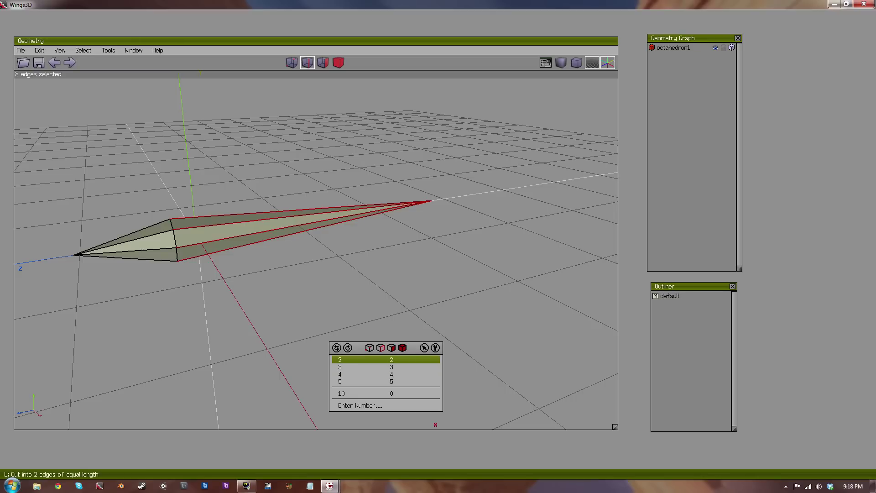
pyautogui.click(361, 360)
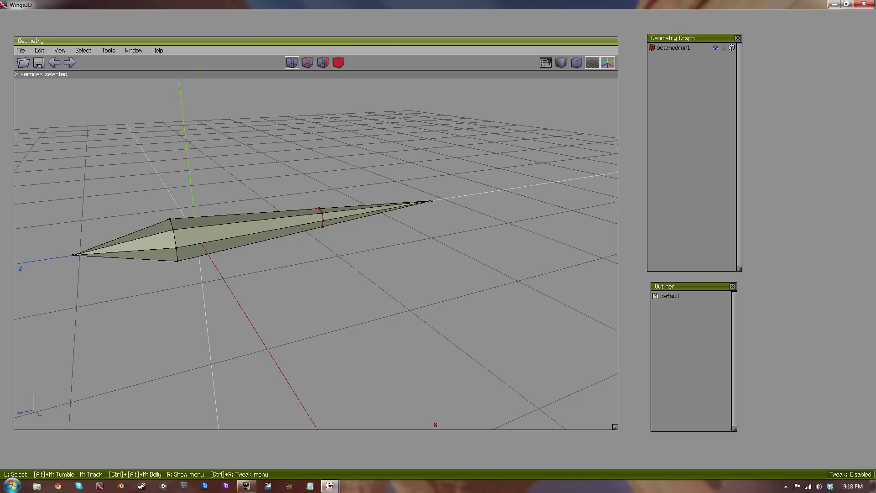
# Step: Scale the new midpoint ring's eight vertices uniformly outward to about 173.8%
pyautogui.rightClick(383, 277)
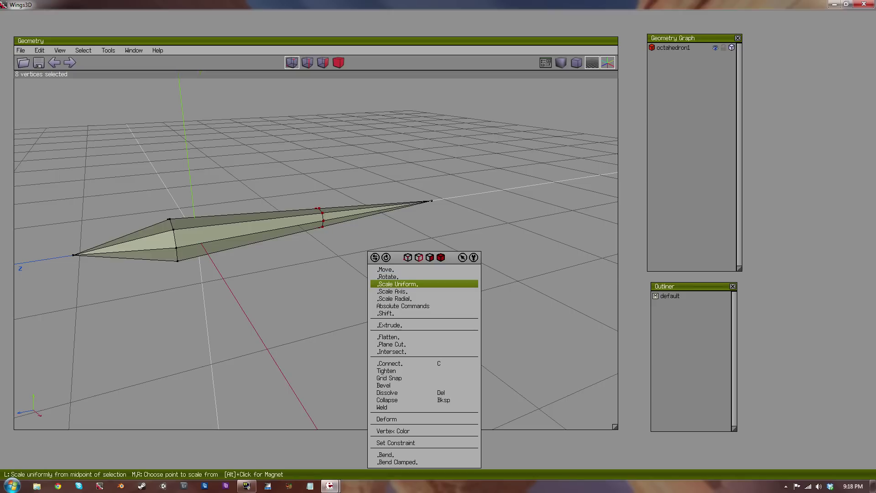
pyautogui.click(397, 284)
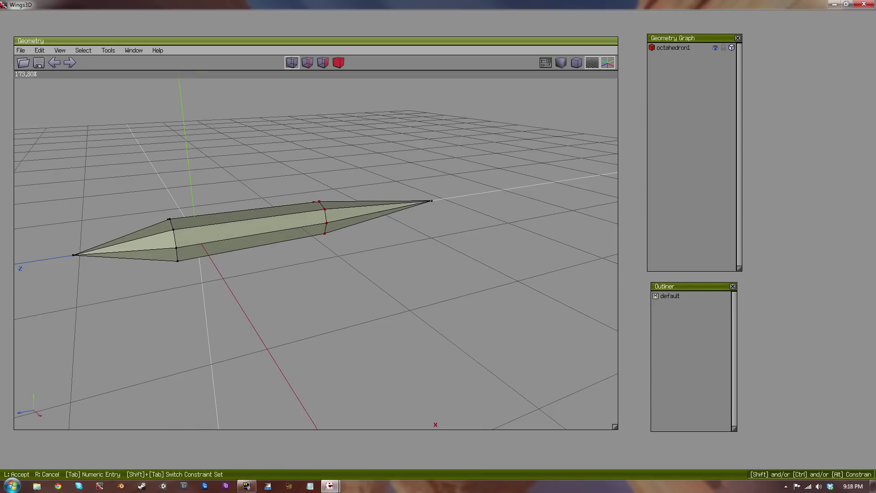
pyautogui.click(397, 284)
# Step: Move the far tip vertex farther along the negative Z axis to about Z -11.15, lengthening the tapered end
pyautogui.press('space')
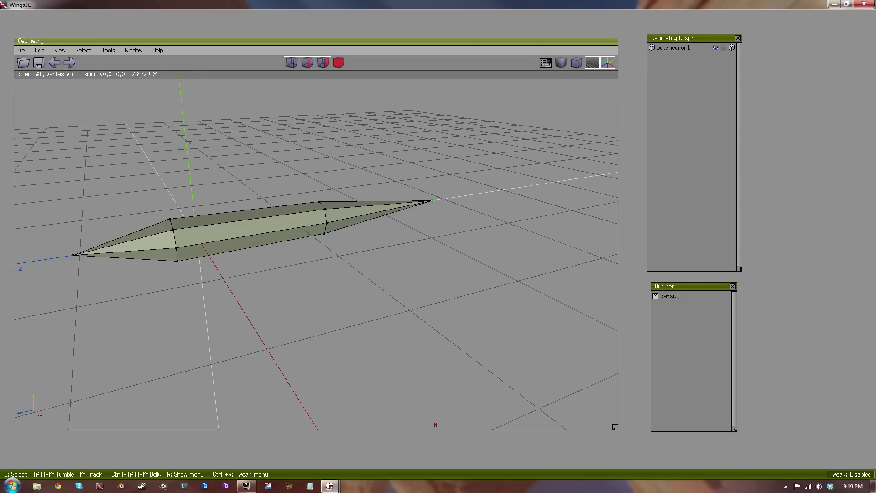
pyautogui.rightClick(415, 270)
pyautogui.click(415, 270)
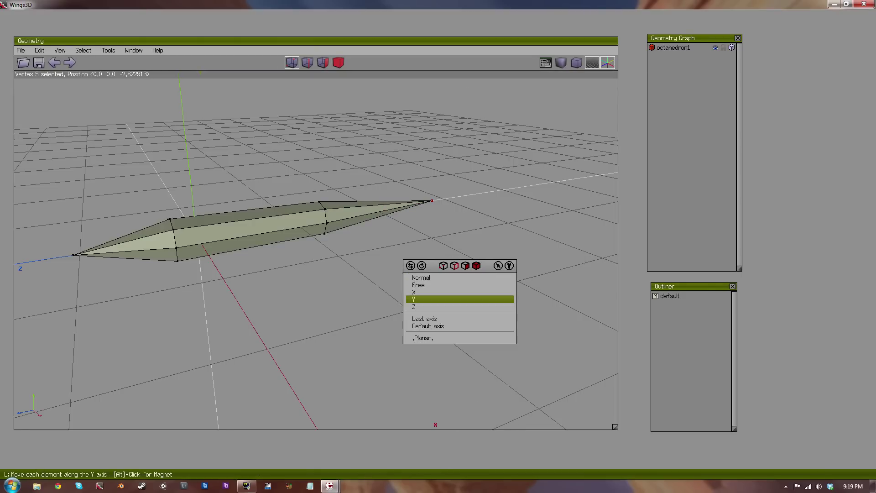
pyautogui.click(416, 307)
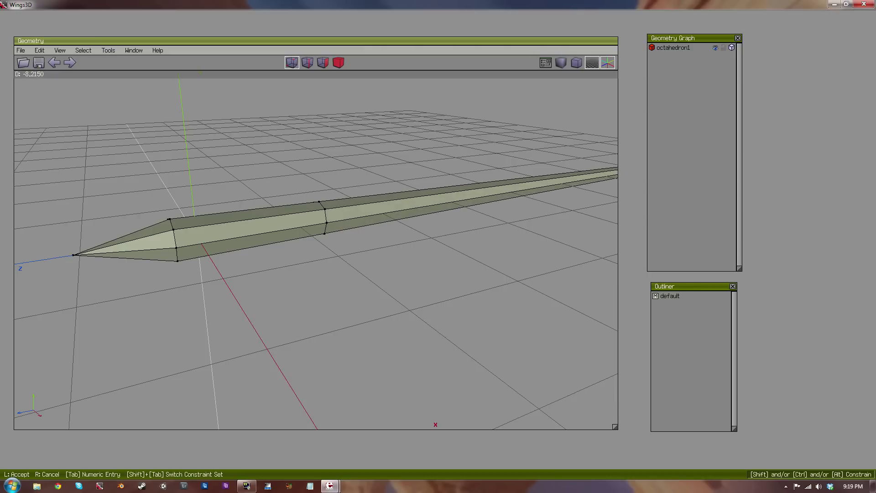
pyautogui.click(416, 306)
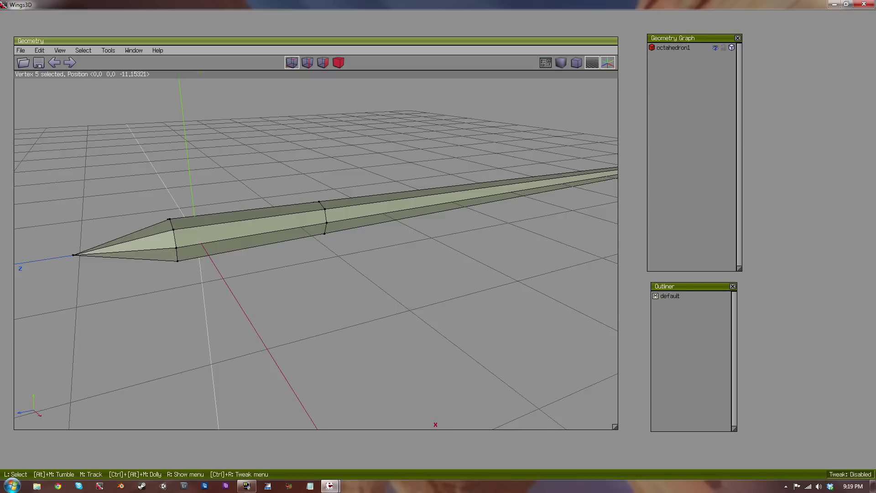
pyautogui.scroll(-8, 316, 254)
pyautogui.scroll(2, 316, 254)
pyautogui.scroll(-2, 315, 254)
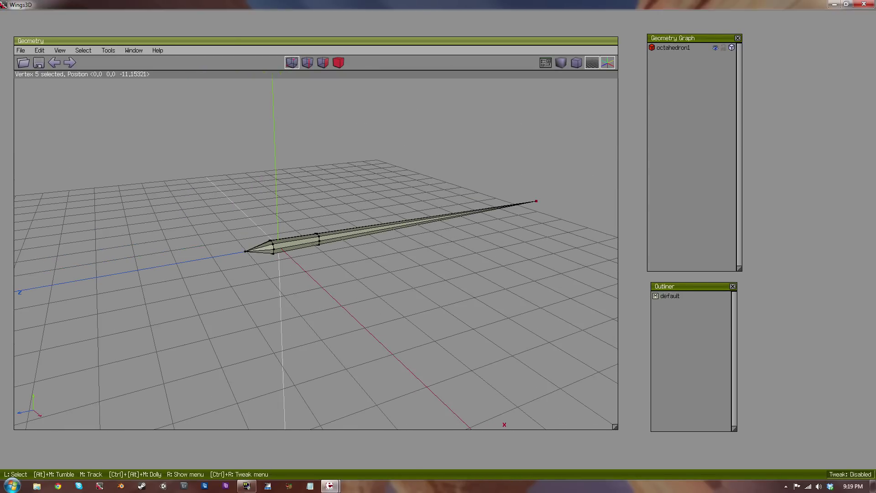
# Step: Select the eight vertices of the middle ring and scale them uniformly down to about 77%
pyautogui.press('space')
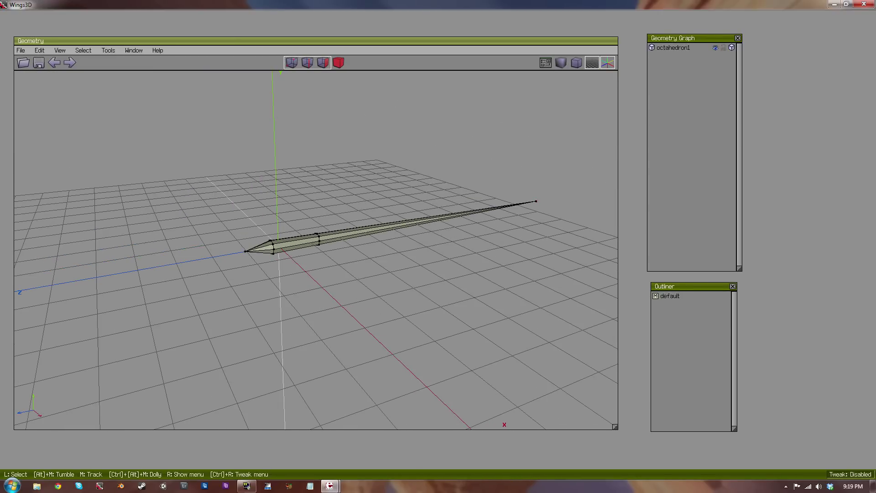
pyautogui.moveTo(362, 292); pyautogui.dragTo(333, 269)
pyautogui.moveTo(299, 210); pyautogui.dragTo(298, 209)
pyautogui.moveTo(299, 209)
pyautogui.mouseDown(button='middle')
pyautogui.moveTo(337, 246)
pyautogui.moveTo(365, 174)
pyautogui.moveTo(401, 144)
pyautogui.moveTo(413, 157)
pyautogui.mouseUp(button='middle')
pyautogui.rightClick(320, 253)
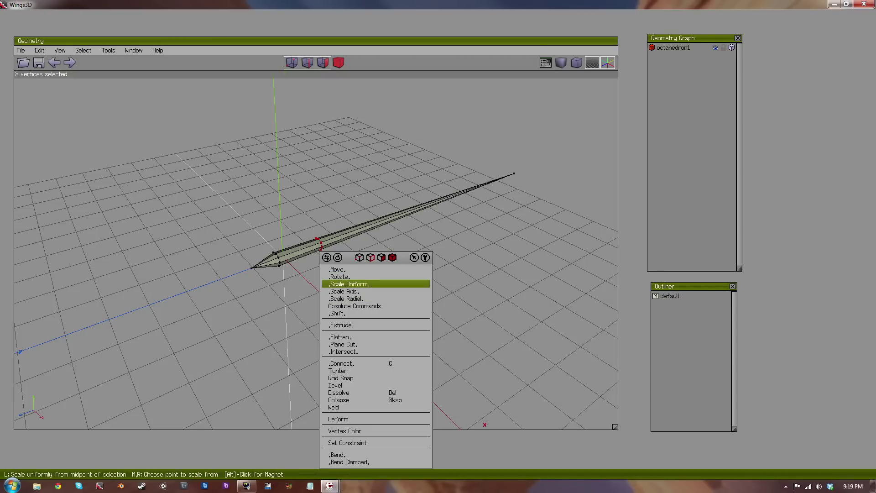
pyautogui.click(350, 284)
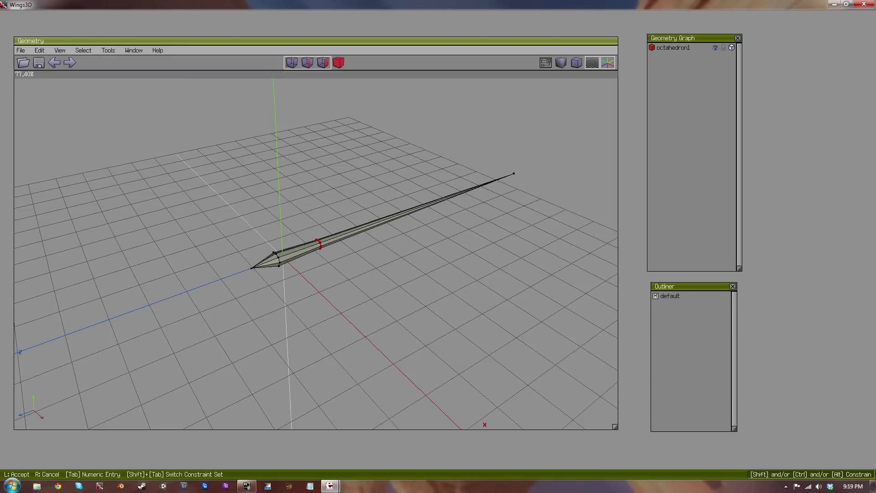
pyautogui.click(349, 289)
# Step: Move the middle ring a short distance along the positive Z axis, toward the widest ring, and clear the selection
pyautogui.rightClick(349, 289)
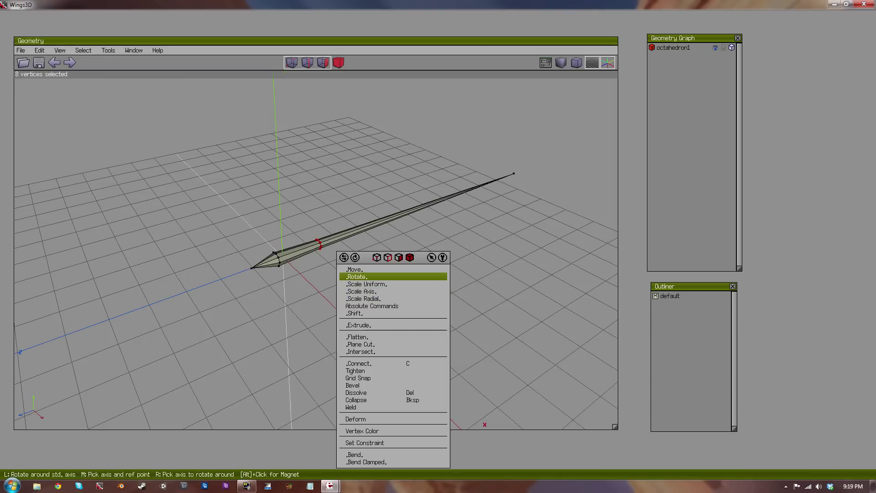
pyautogui.click(371, 269)
pyautogui.click(349, 311)
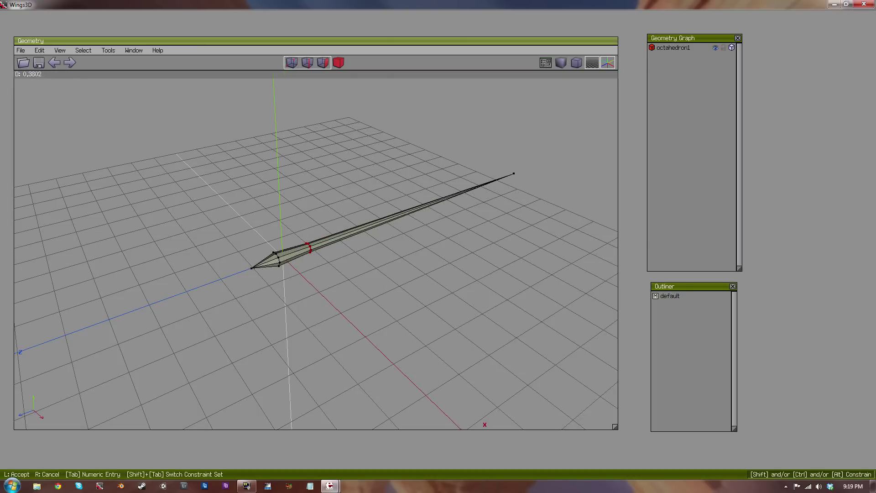
pyautogui.click(349, 311)
pyautogui.press('space')
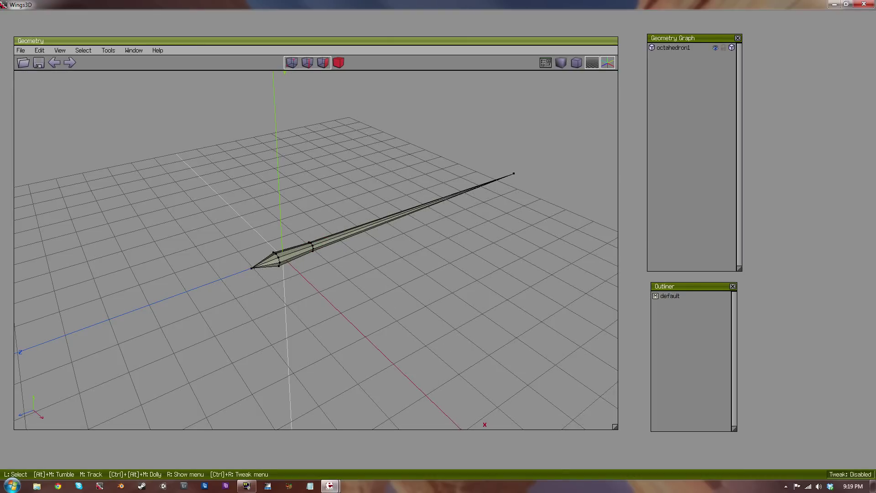
# Step: Select the whole tapered object in body mode and duplicate it along the X axis with zero offset
pyautogui.keyDown('alt'); pyautogui.moveTo(349, 312); pyautogui.dragTo(270, 276, button='middle'); pyautogui.keyUp('alt')
pyautogui.moveTo(315, 247)
pyautogui.keyDown('alt'); pyautogui.mouseDown(button='middle')
pyautogui.moveTo(319, 215)
pyautogui.moveTo(333, 297)
pyautogui.moveTo(333, 255)
pyautogui.moveTo(356, 246)
pyautogui.moveTo(365, 210)
pyautogui.moveTo(333, 238)
pyautogui.moveTo(319, 278)
pyautogui.moveTo(320, 212)
pyautogui.moveTo(319, 237)
pyautogui.mouseUp(button='middle'); pyautogui.keyUp('alt')
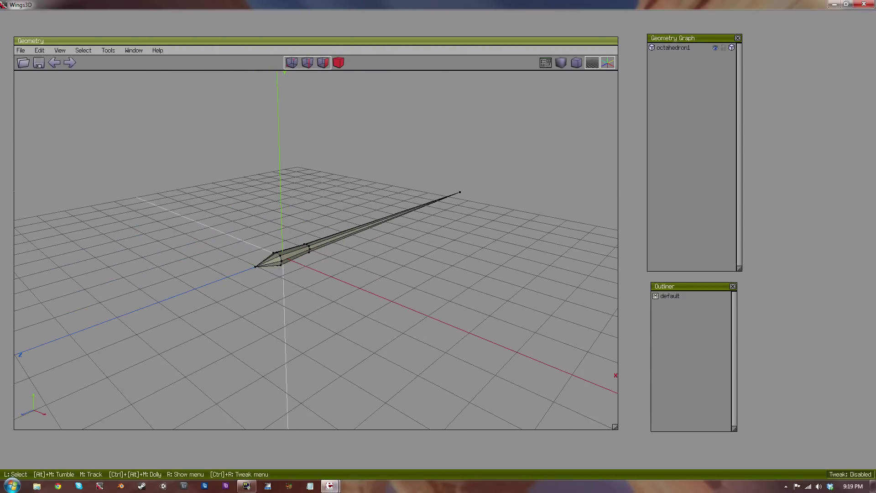
pyautogui.scroll(5, 316, 250)
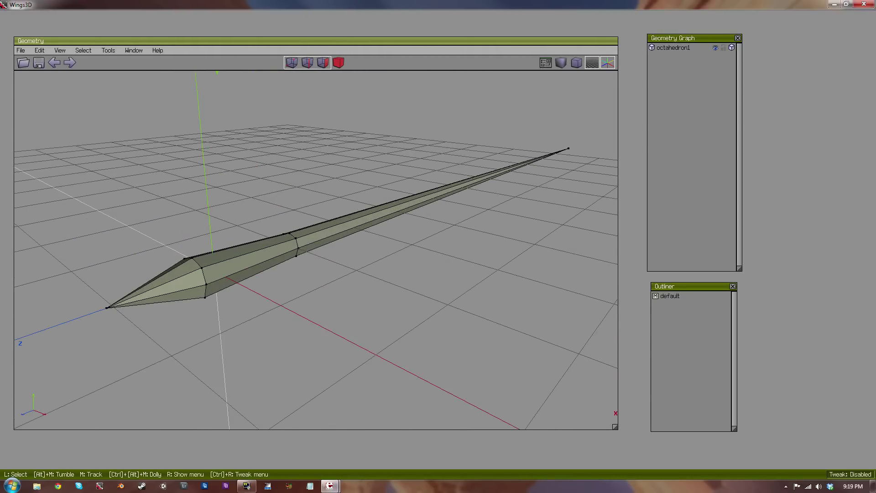
pyautogui.scroll(-2, 316, 250)
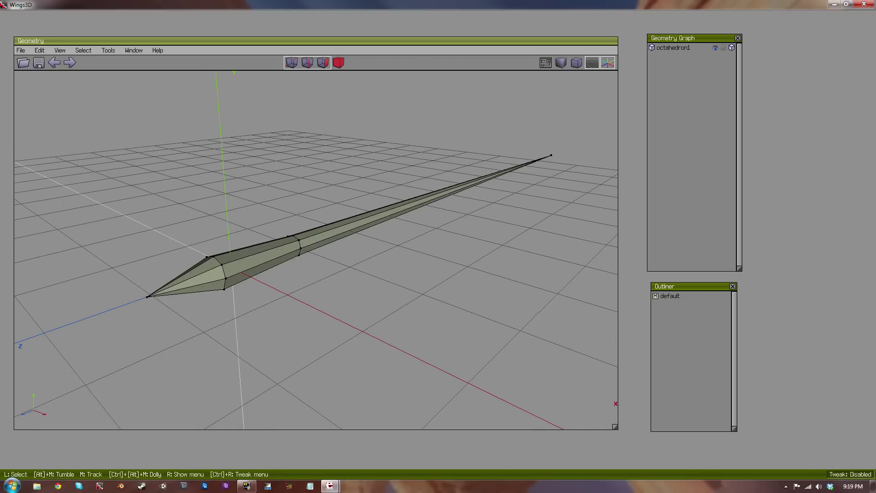
pyautogui.click(339, 63)
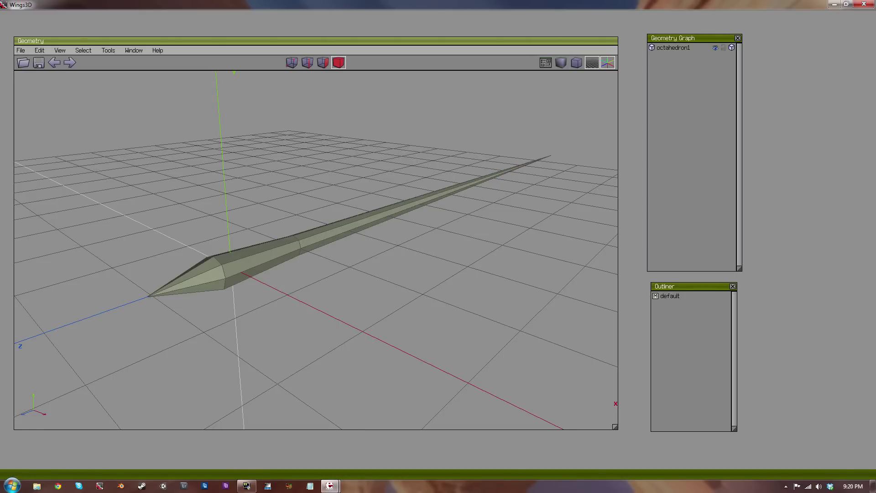
pyautogui.click(292, 251)
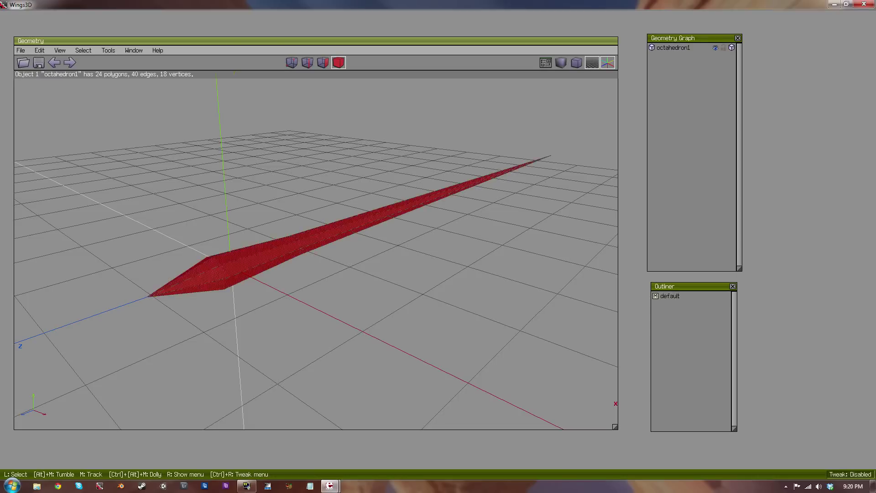
pyautogui.rightClick(295, 223)
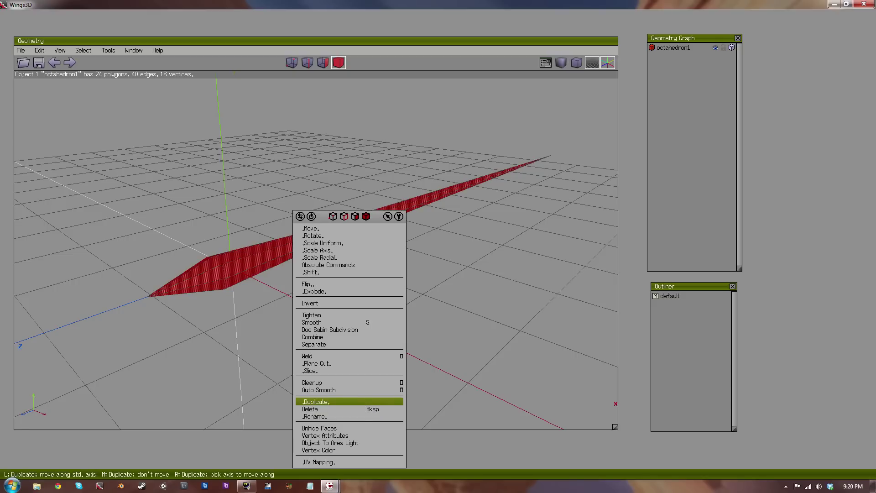
pyautogui.click(316, 402)
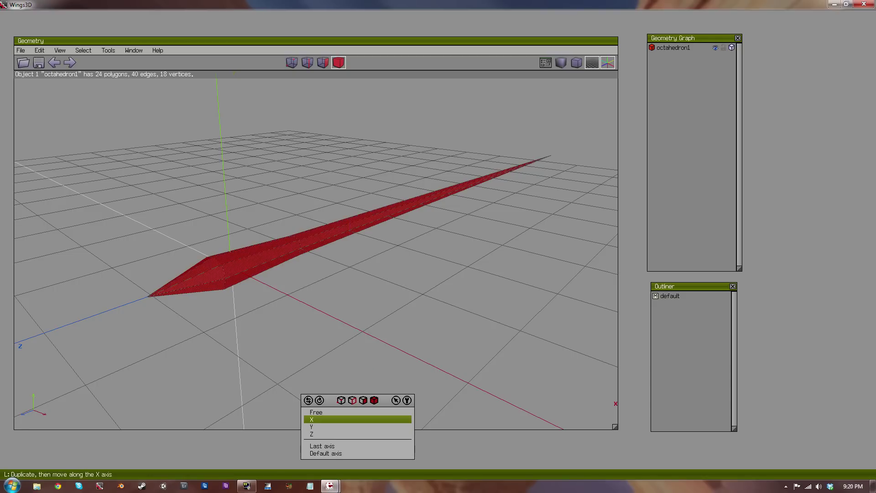
pyautogui.click(315, 419)
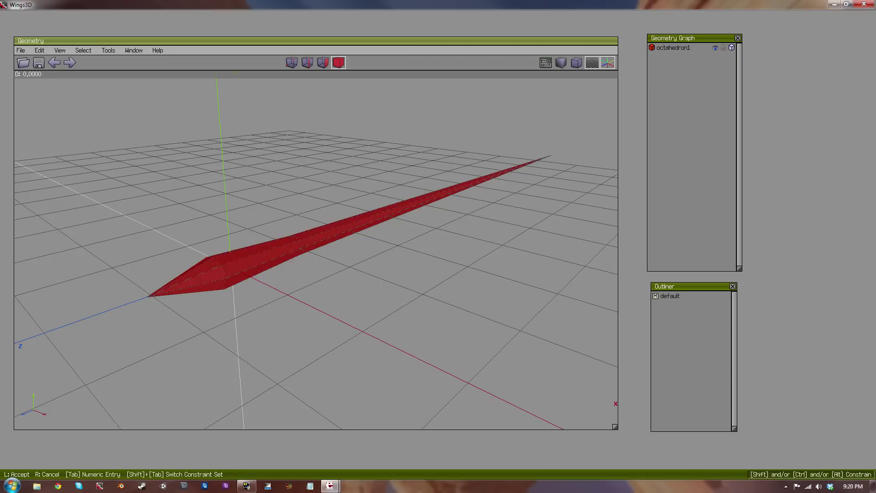
pyautogui.click(315, 419)
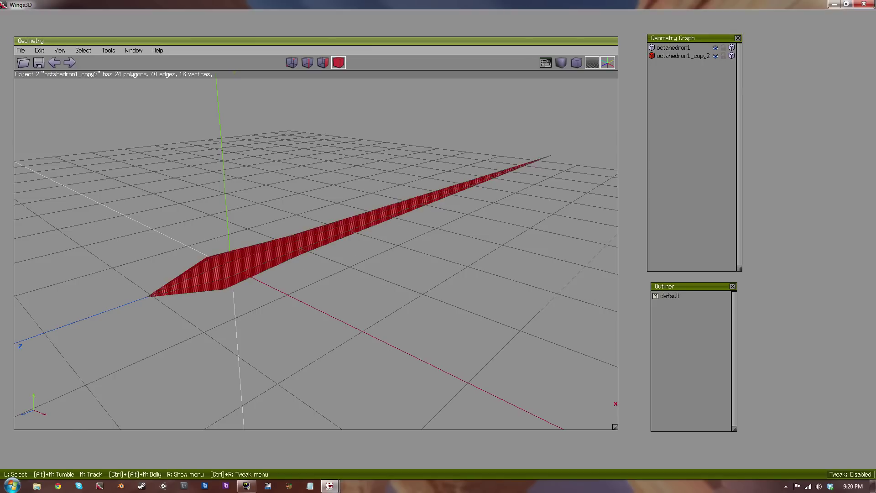
pyautogui.rightClick(319, 303)
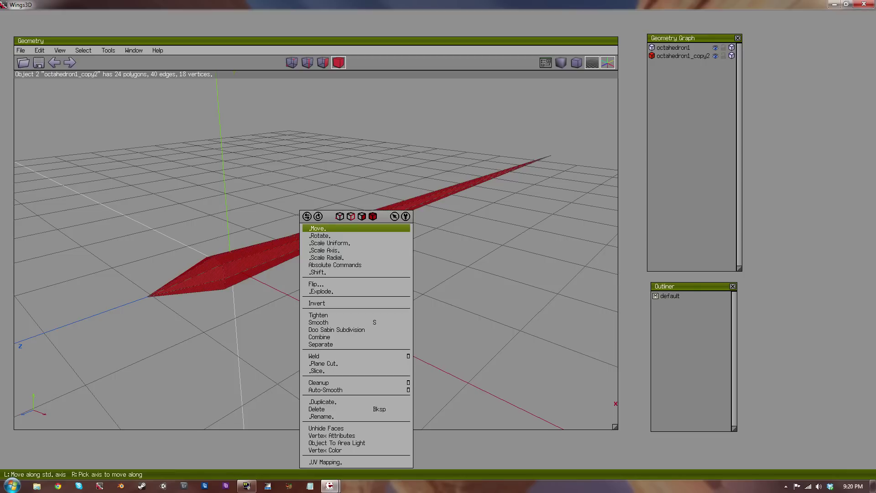
pyautogui.click(319, 228)
pyautogui.click(347, 245)
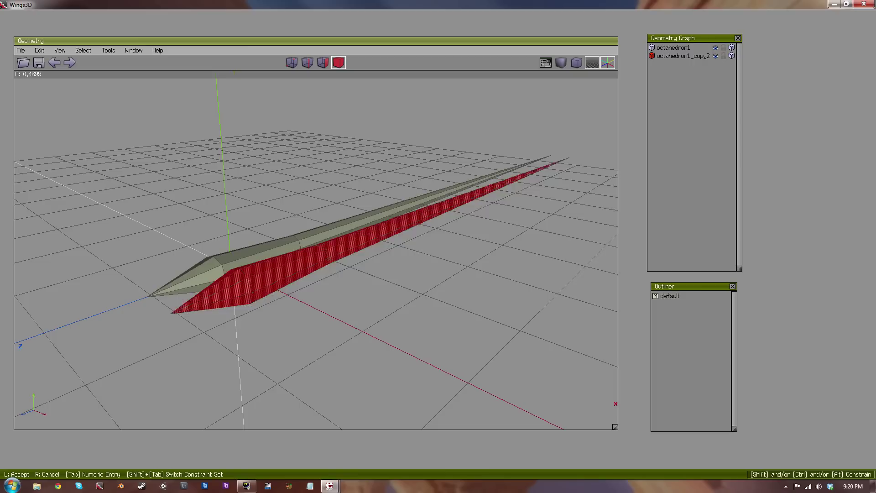
pyautogui.press('Escape')
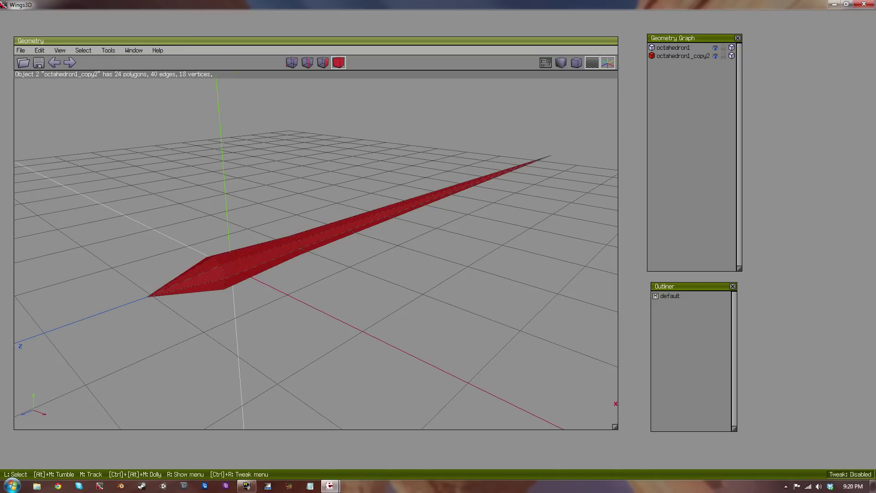
# Step: Scale the duplicate along the Y axis to -100% to turn it inside out
pyautogui.rightClick(360, 287)
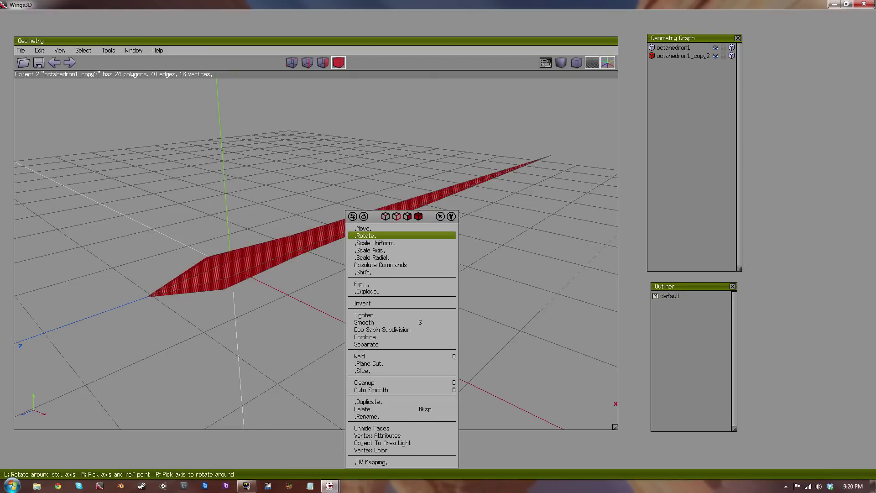
pyautogui.click(379, 250)
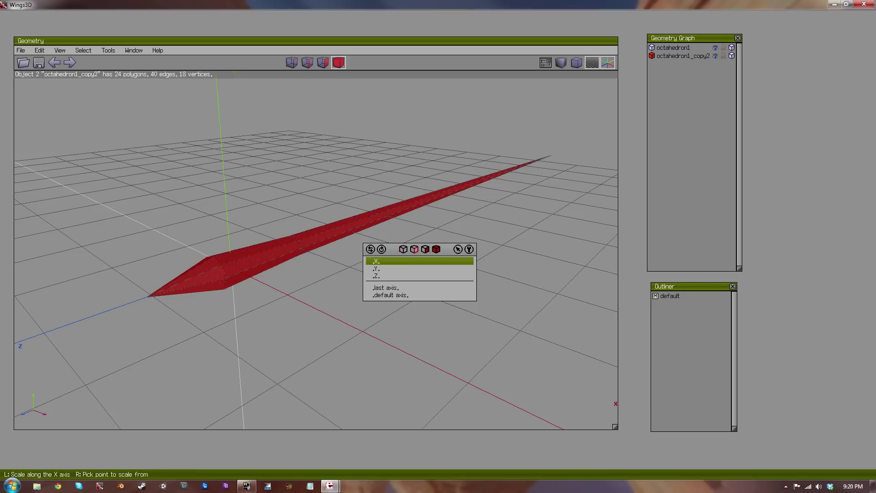
pyautogui.click(379, 269)
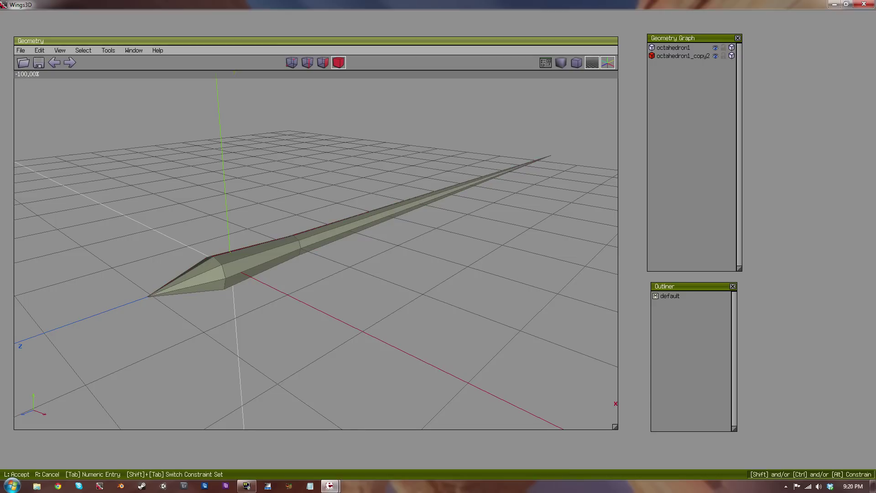
pyautogui.click(379, 268)
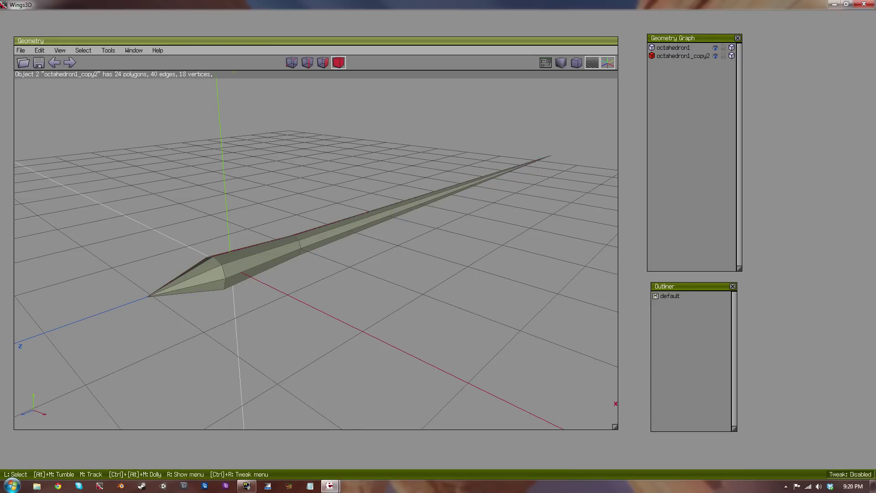
# Step: Scale the inverted duplicate uniformly up to about 140% so it surrounds the original shape
pyautogui.rightClick(386, 265)
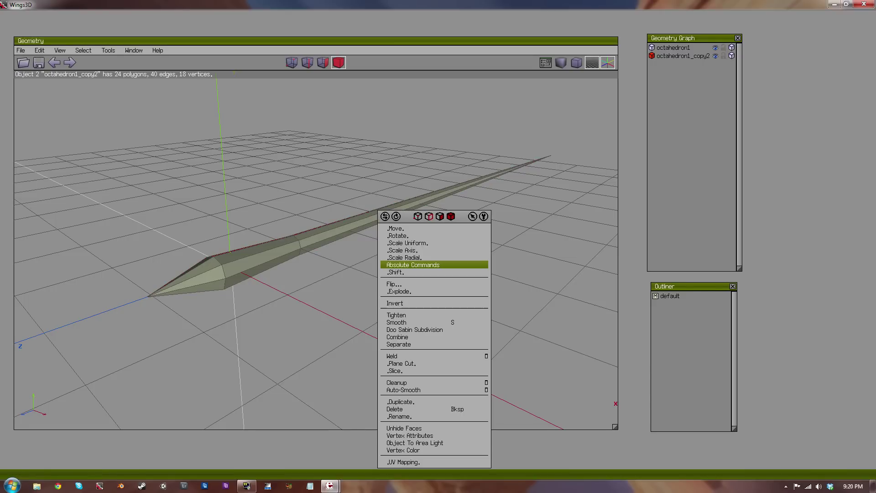
pyautogui.click(393, 242)
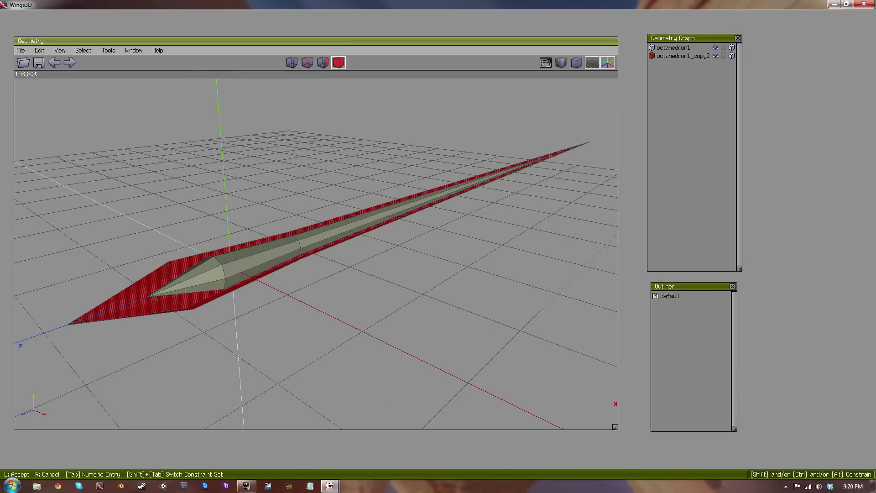
pyautogui.click(384, 264)
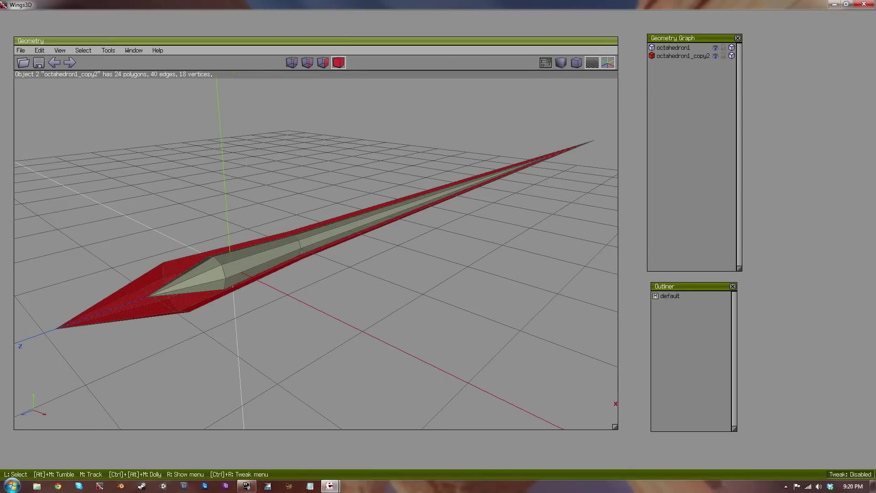
# Step: Move the enlarged duplicate about -0.51 along the Z axis to align it around the original, and clear the selection
pyautogui.rightClick(383, 264)
pyautogui.click(386, 228)
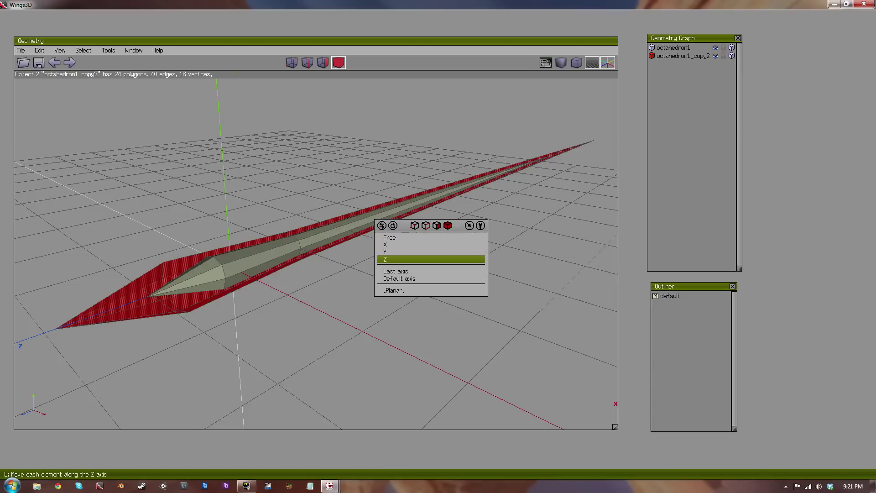
pyautogui.click(386, 259)
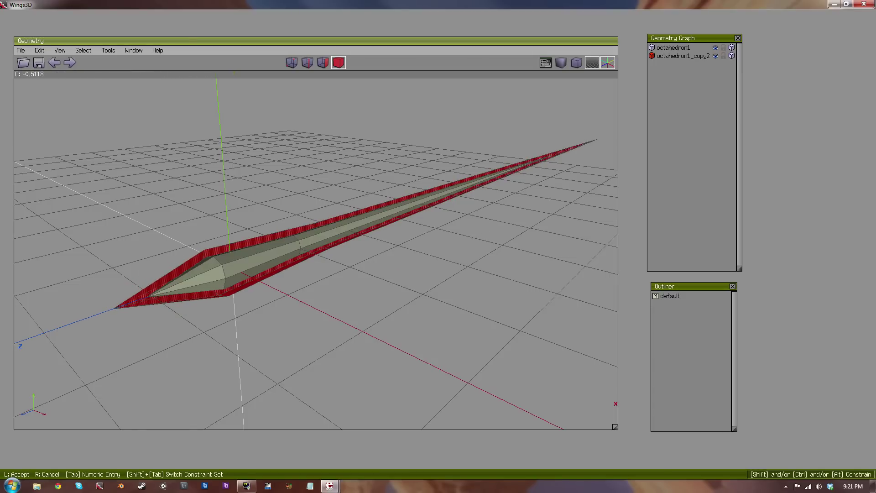
pyautogui.click(386, 260)
pyautogui.press('space')
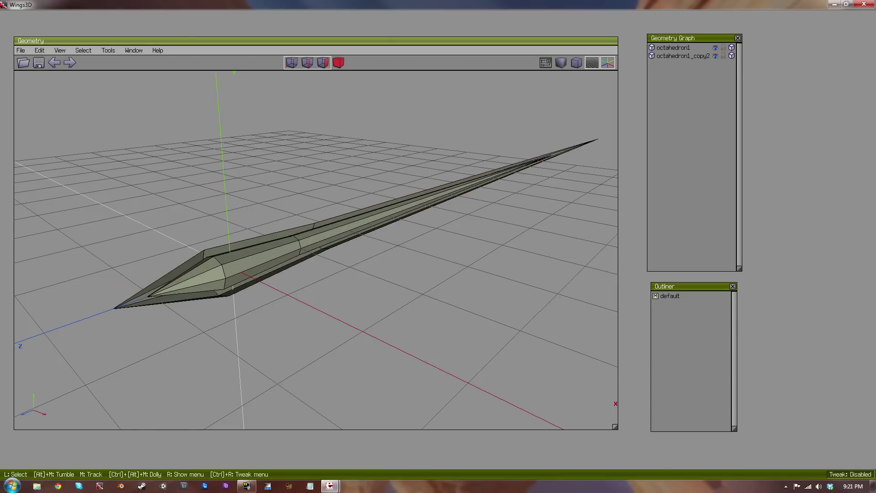
# Step: Select the outer inverted shell and examine how it surrounds the inner shape from several angles and distances
pyautogui.scroll(-8, 316, 250)
pyautogui.scroll(8, 316, 251)
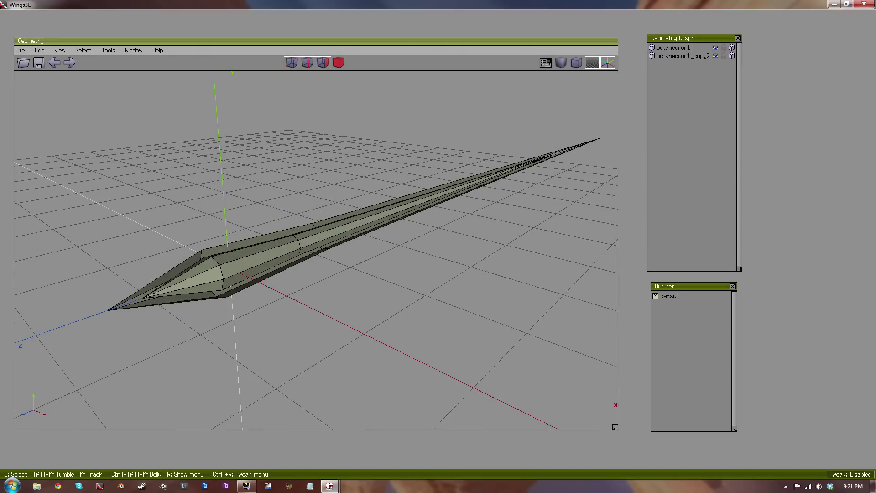
pyautogui.keyDown('alt'); pyautogui.moveTo(316, 250); pyautogui.dragTo(323, 291, button='middle'); pyautogui.keyUp('alt')
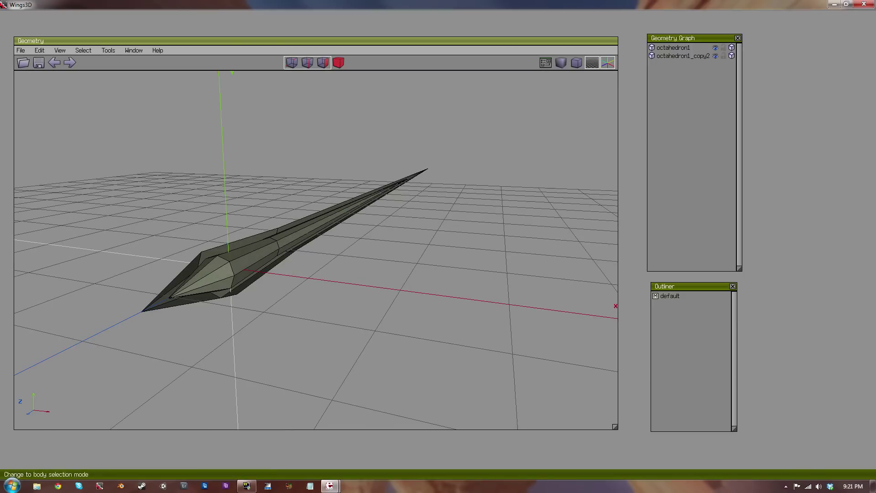
pyautogui.click(338, 63)
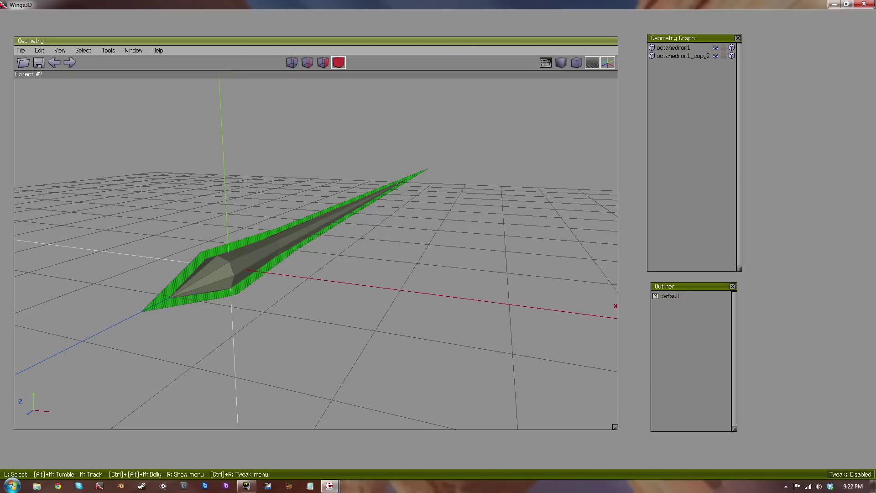
pyautogui.click(320, 212)
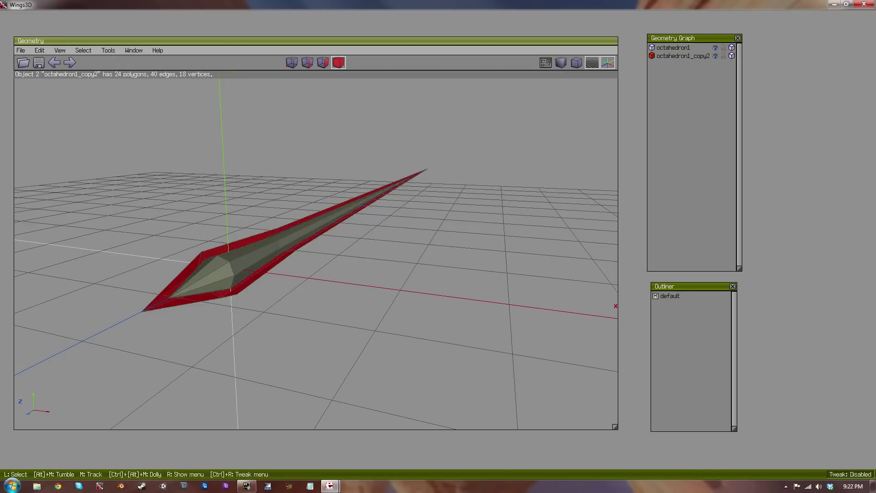
pyautogui.keyDown('alt'); pyautogui.moveTo(320, 213); pyautogui.dragTo(509, 187, button='middle'); pyautogui.keyUp('alt')
pyautogui.scroll(-15, 316, 254)
pyautogui.keyDown('alt'); pyautogui.moveTo(315, 254); pyautogui.dragTo(260, 241, button='middle'); pyautogui.keyUp('alt')
pyautogui.scroll(10, 292, 255)
pyautogui.scroll(-3, 340, 232)
pyautogui.scroll(8, 260, 240)
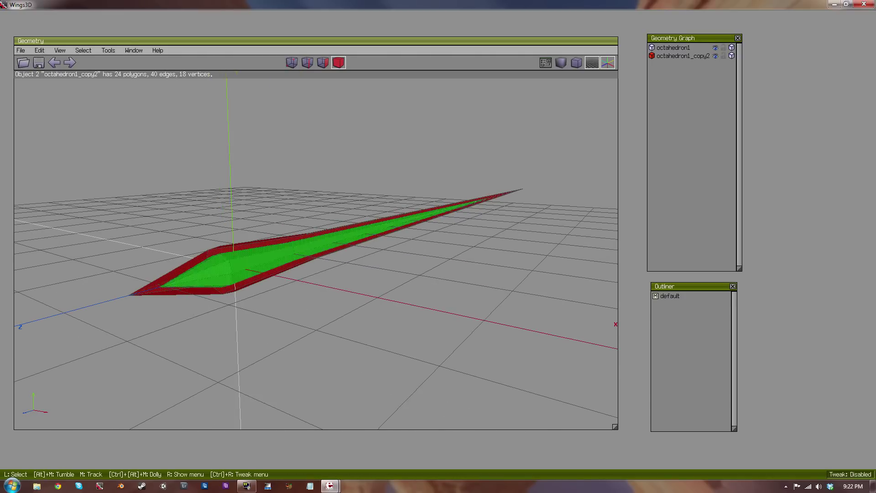
# Step: Clear the selection and select the inner original object in body mode
pyautogui.press('space')
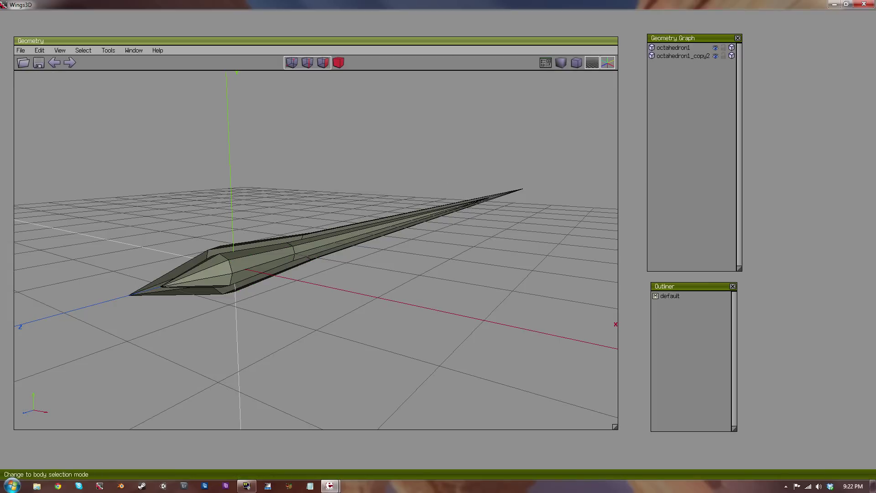
pyautogui.click(338, 62)
pyautogui.click(320, 247)
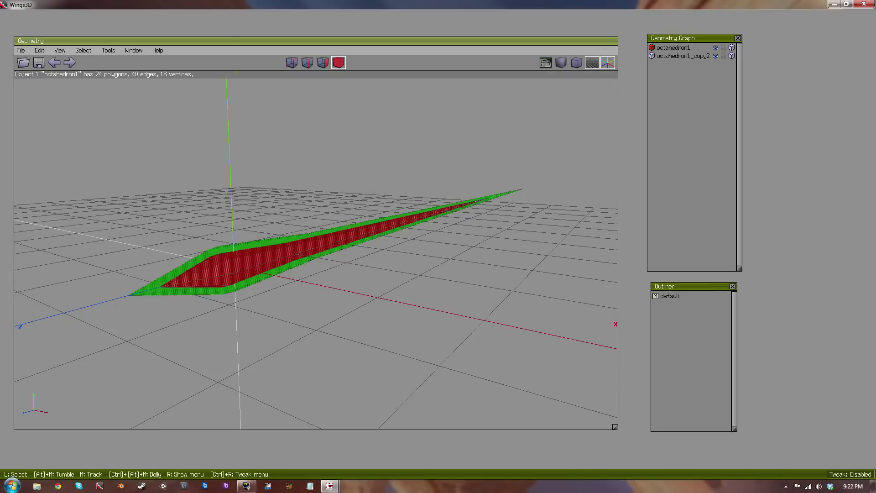
# Step: Select both the inner shape and the outer inverted shell and combine them into one object
pyautogui.press('space')
pyautogui.click(292, 253)
pyautogui.click(283, 240)
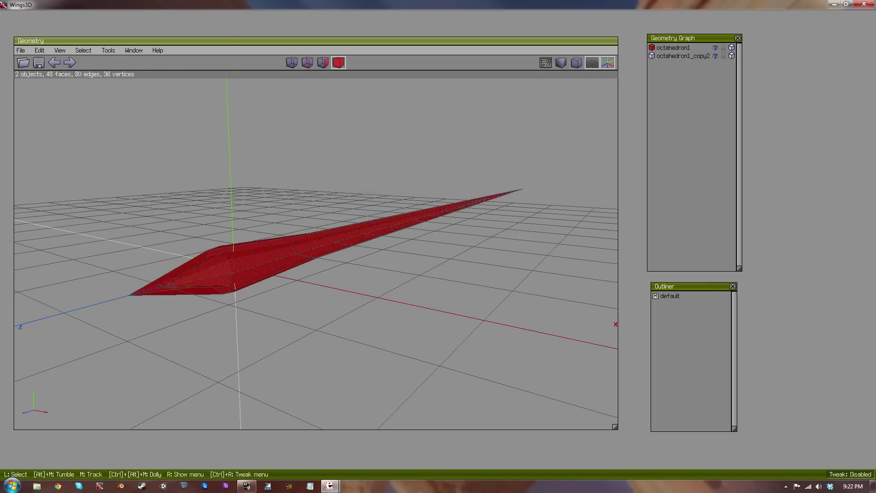
pyautogui.rightClick(283, 240)
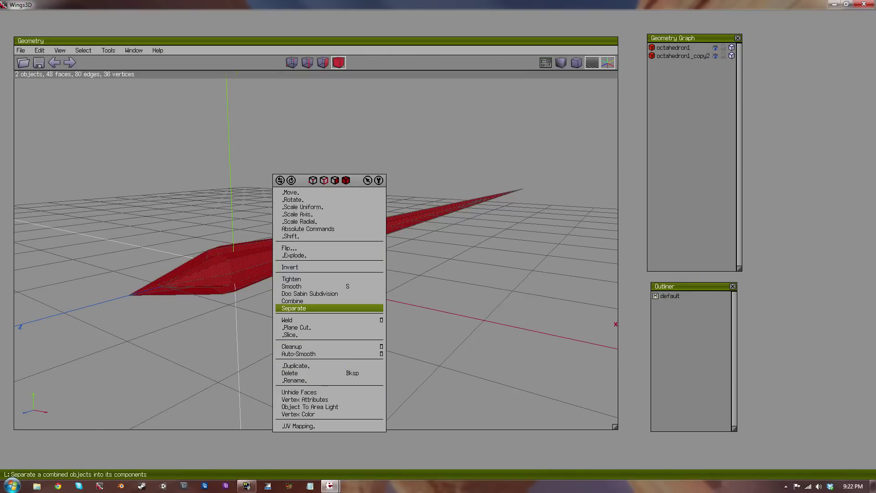
pyautogui.click(301, 300)
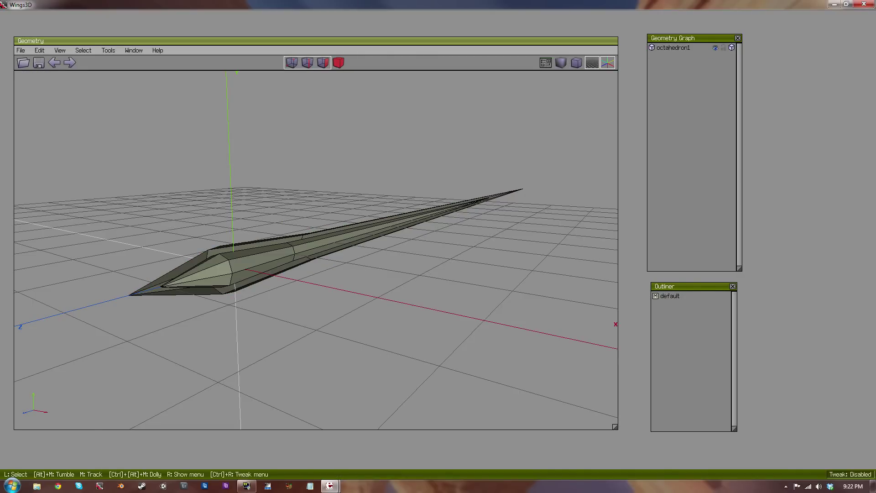
# Step: Rename the combined object to bullet_mesh
pyautogui.keyDown('alt'); pyautogui.moveTo(301, 292); pyautogui.dragTo(276, 265, button='middle'); pyautogui.keyUp('alt')
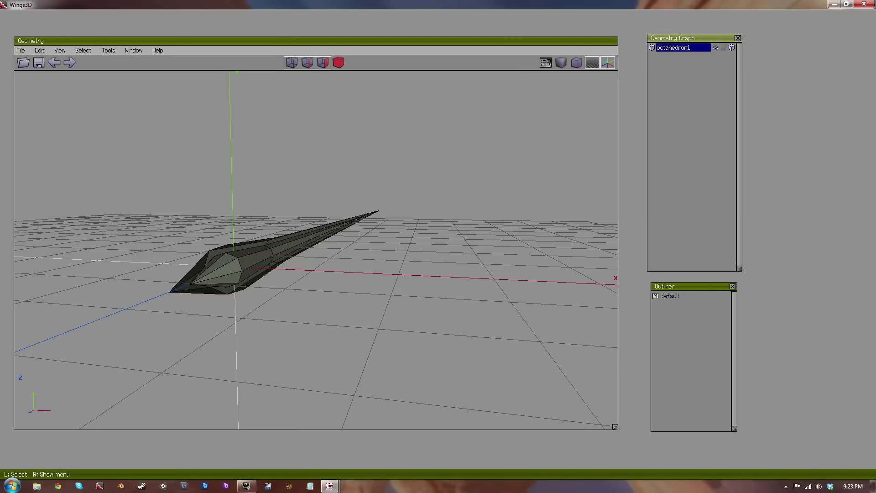
pyautogui.rightClick(674, 47)
pyautogui.click(684, 63)
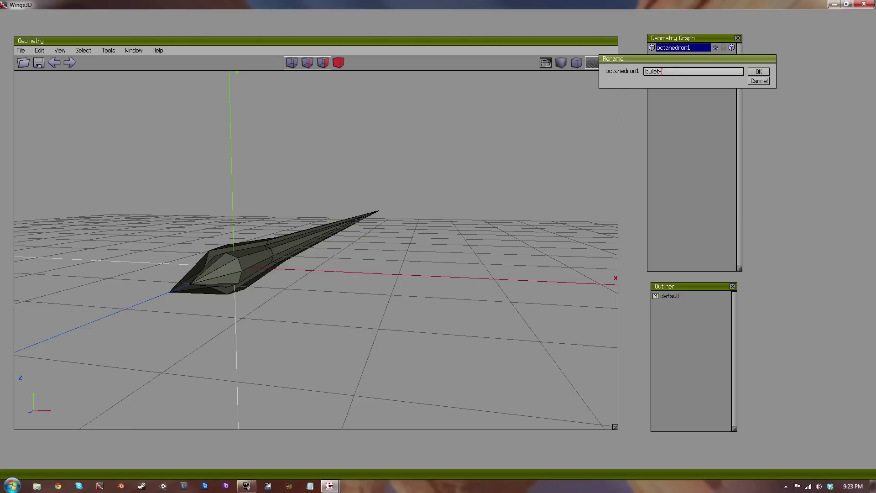
pyautogui.press('Return')
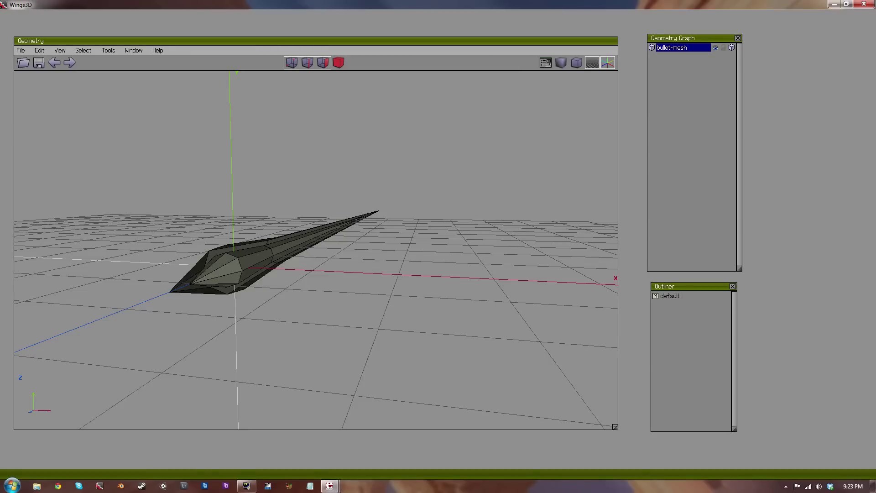
pyautogui.rightClick(675, 47)
pyautogui.click(689, 71)
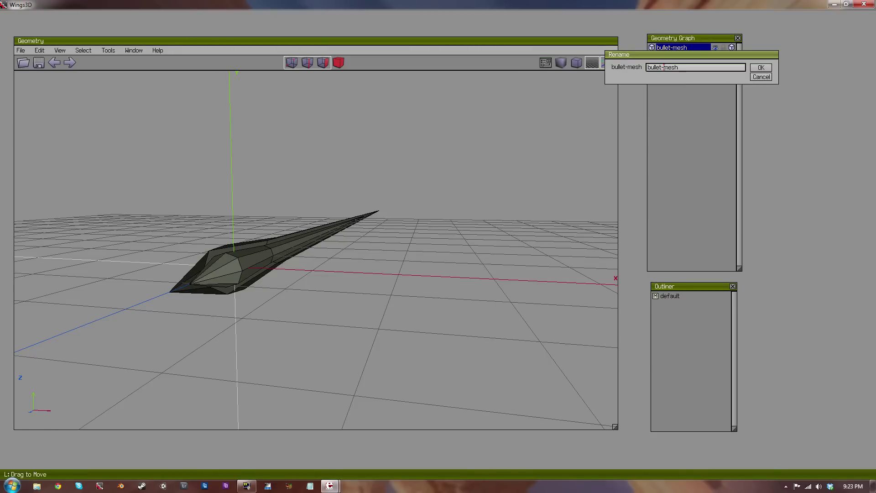
pyautogui.press('Return')
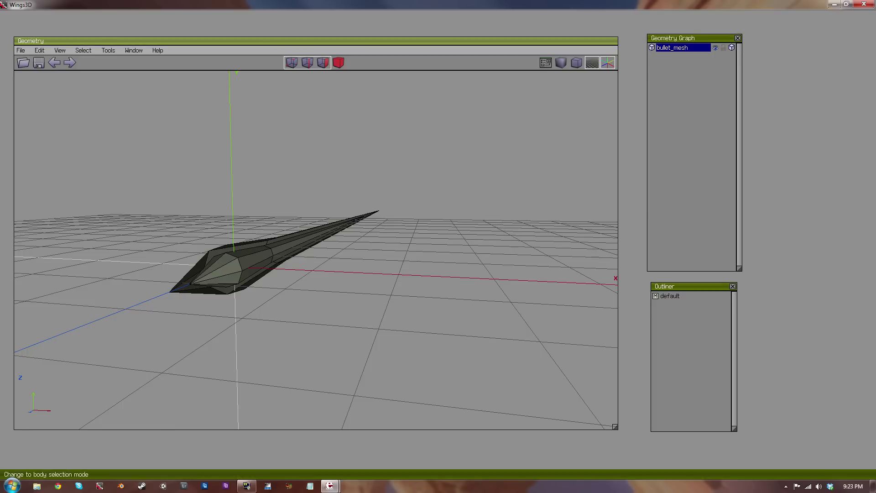
# Step: Select the whole bullet_mesh object in body mode and start UV mapping to open its AutoUV segmenting view
pyautogui.hotkey('ctrl', 'a')
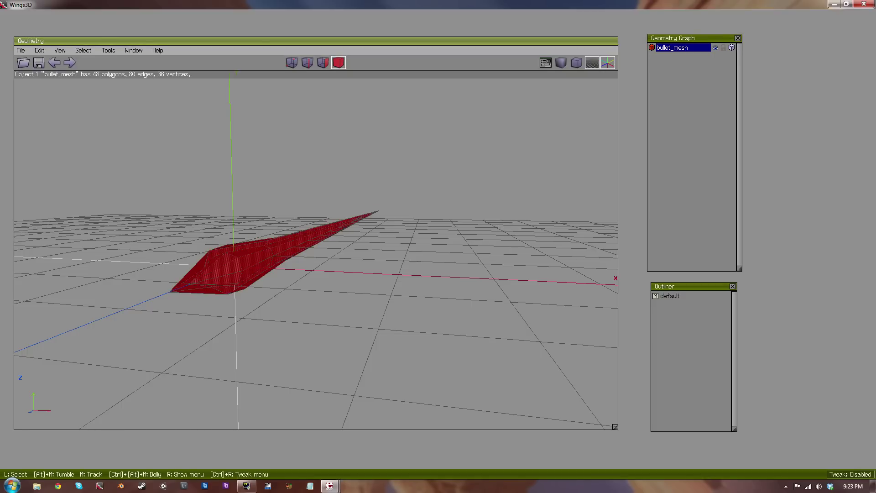
pyautogui.rightClick(240, 272)
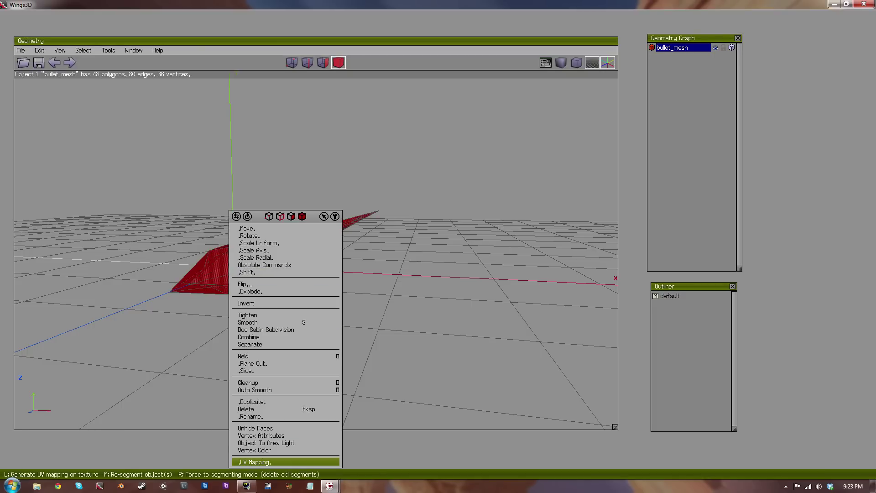
pyautogui.click(255, 462)
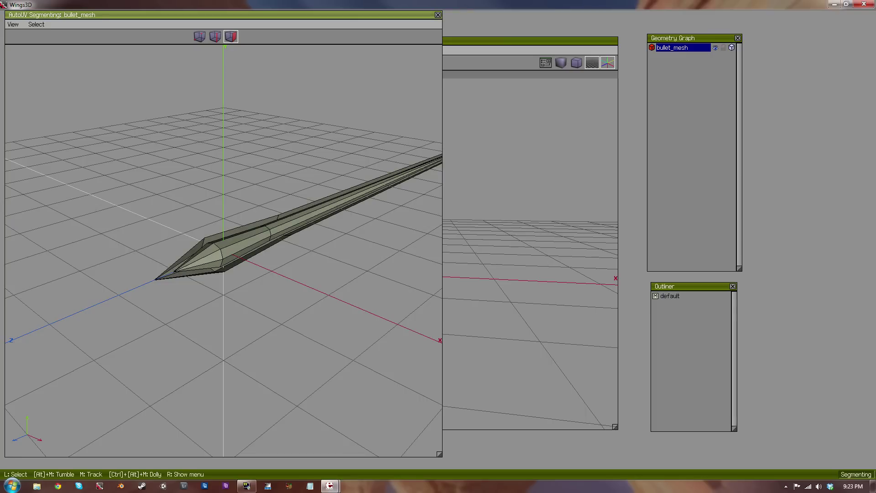
# Step: Select all connected faces of the inner shape and assign them to the AuvChart1 segment
pyautogui.scroll(-2, 268, 237)
pyautogui.scroll(5, 268, 237)
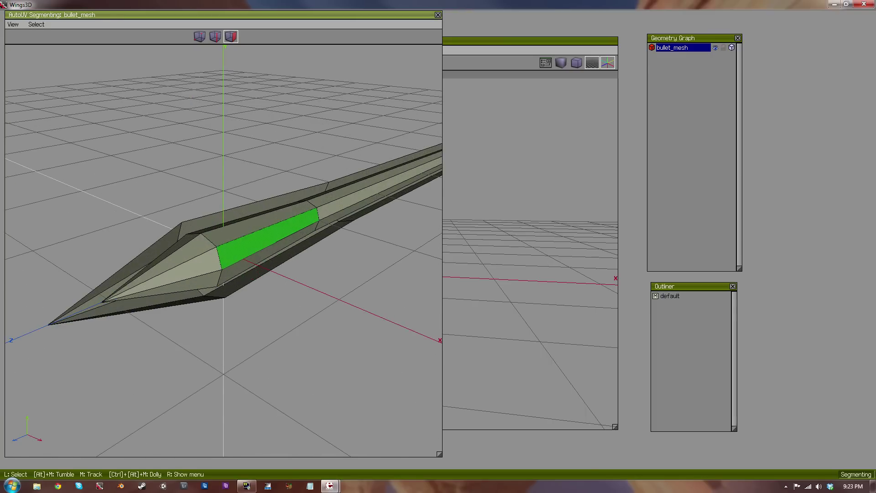
pyautogui.click(178, 273)
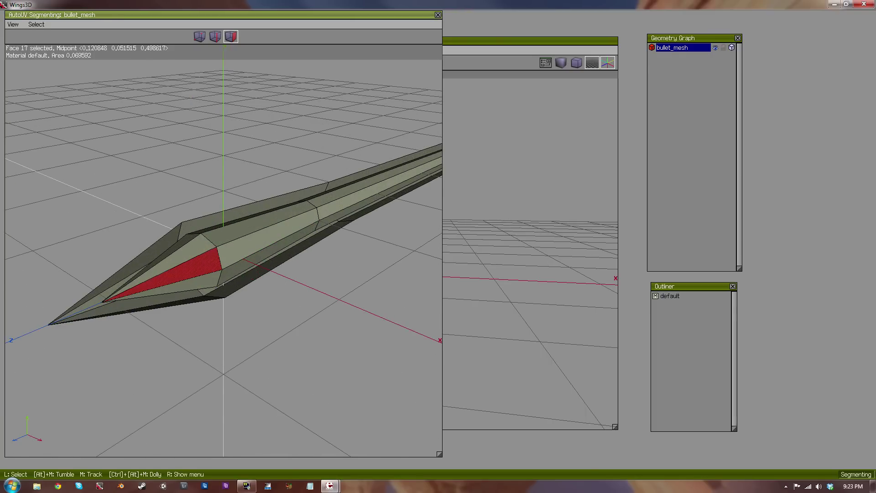
pyautogui.moveTo(178, 273); pyautogui.dragTo(150, 275, button='middle')
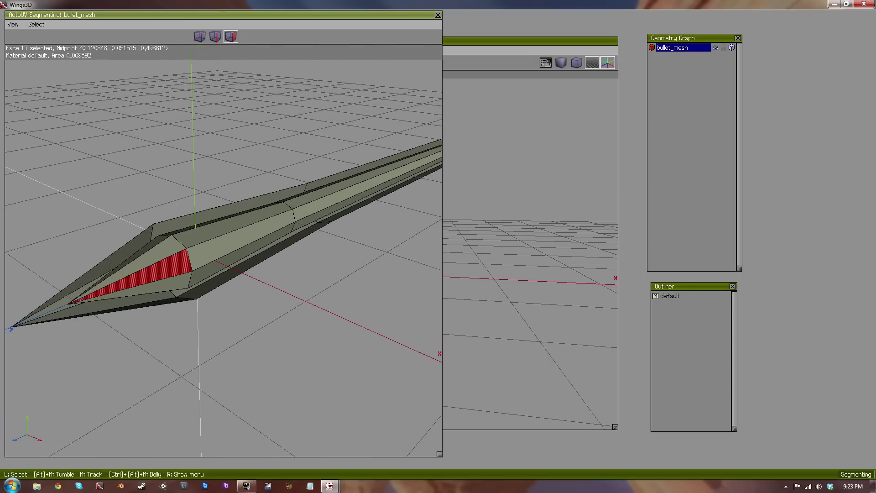
pyautogui.press('+')
pyautogui.press('+')
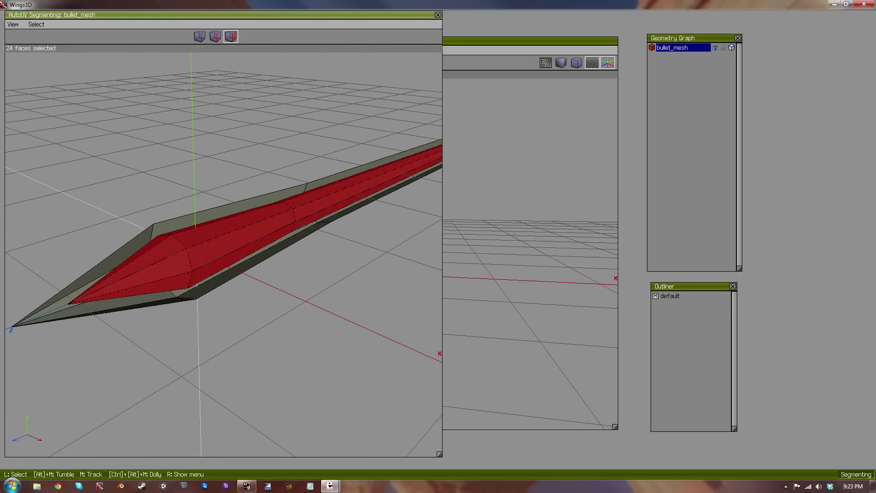
pyautogui.keyDown('alt'); pyautogui.moveTo(150, 275); pyautogui.dragTo(293, 235, button='middle'); pyautogui.keyUp('alt')
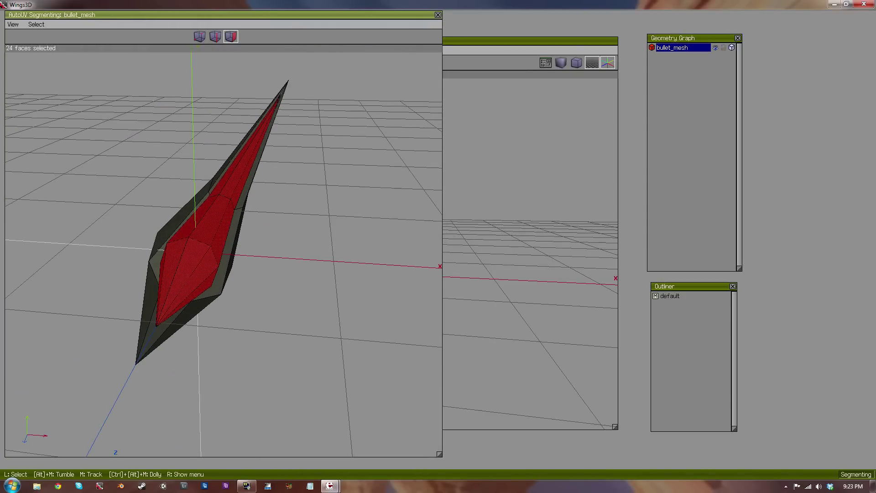
pyautogui.rightClick(301, 237)
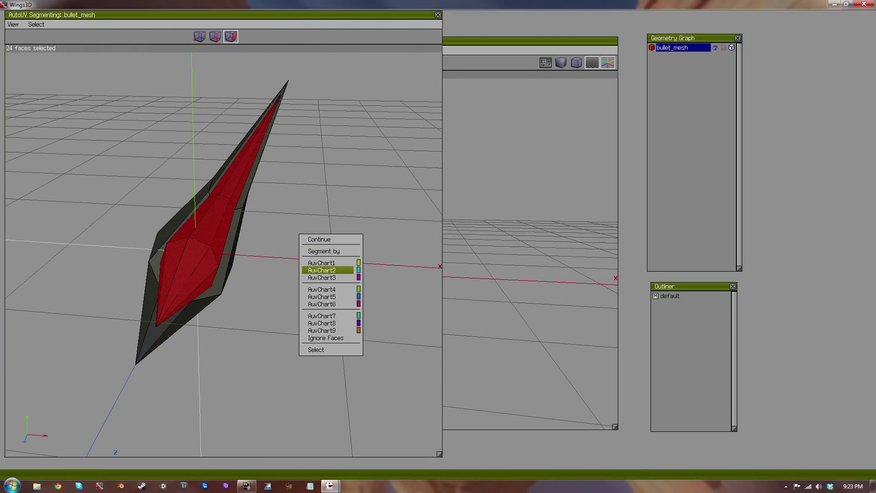
pyautogui.click(321, 263)
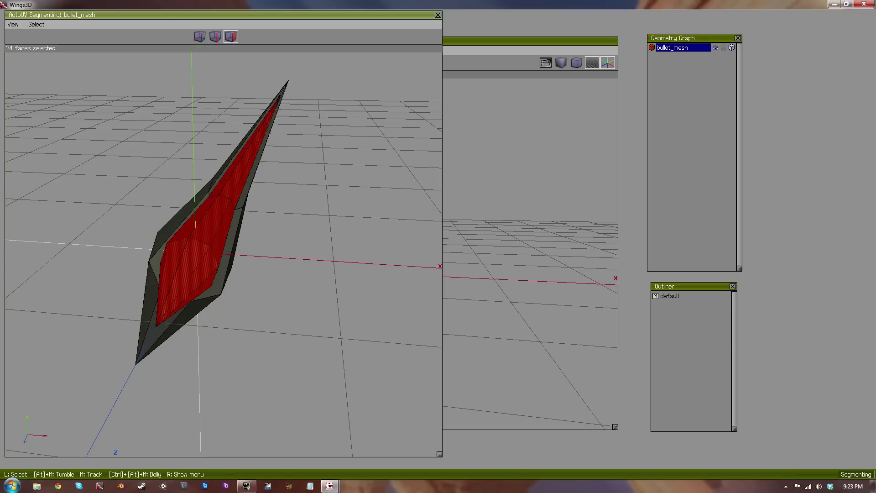
# Step: Convert the inner shape's face selection to edges and mark all of them for cut
pyautogui.press('e')
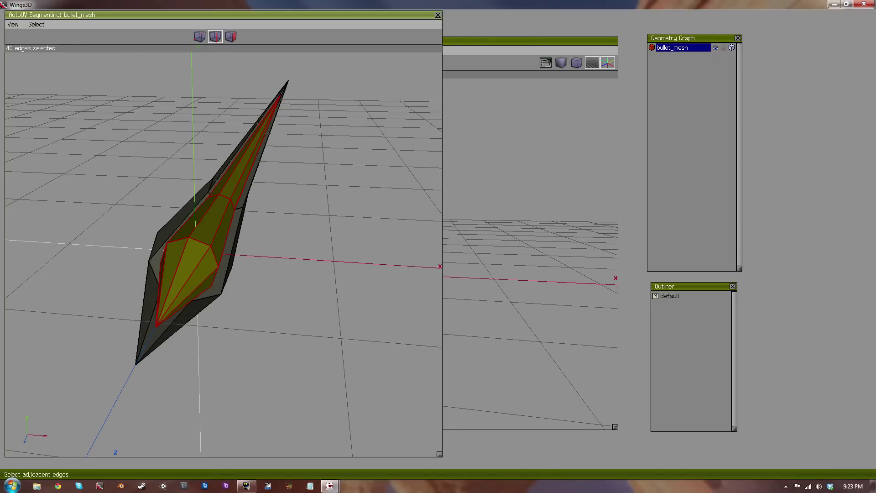
pyautogui.rightClick(343, 257)
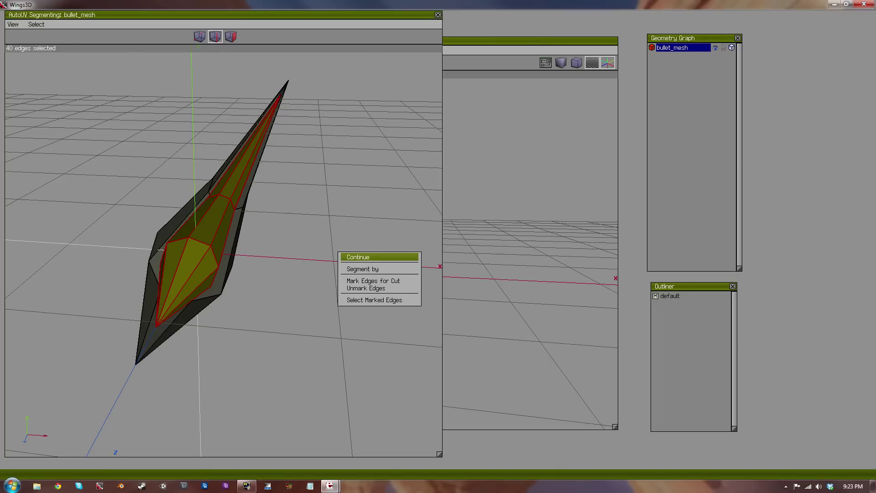
pyautogui.click(374, 281)
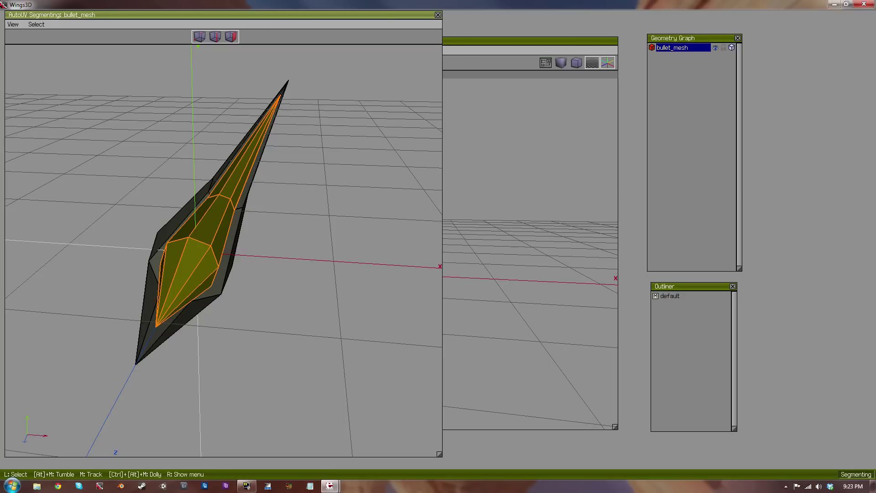
# Step: Select all connected faces of the outer shell and assign them to the AuvChart2 segment
pyautogui.press('f')
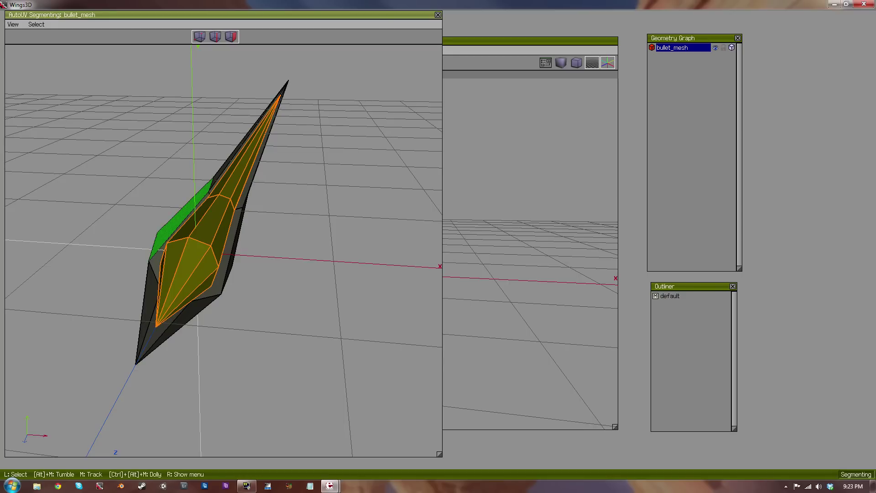
pyautogui.click(180, 221)
pyautogui.press('+')
pyautogui.press('+')
pyautogui.press('+')
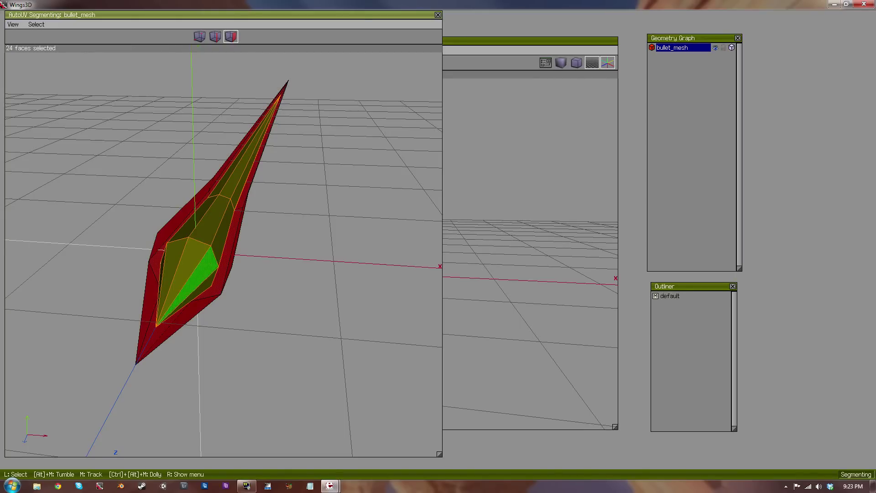
pyautogui.keyDown('alt'); pyautogui.moveTo(201, 256); pyautogui.dragTo(150, 286, button='middle'); pyautogui.keyUp('alt')
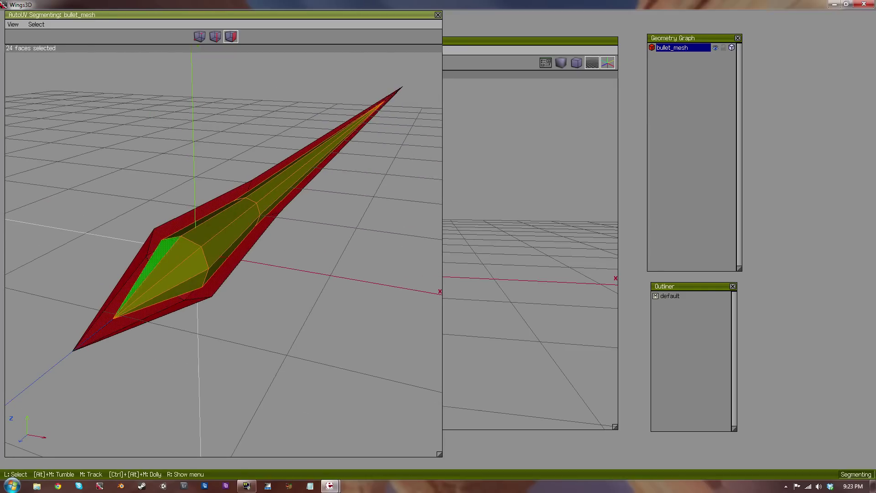
pyautogui.rightClick(185, 170)
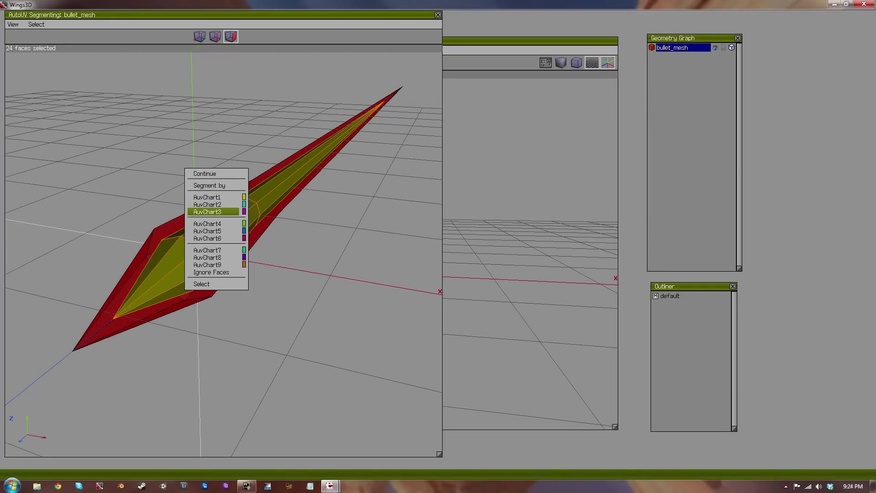
pyautogui.click(208, 204)
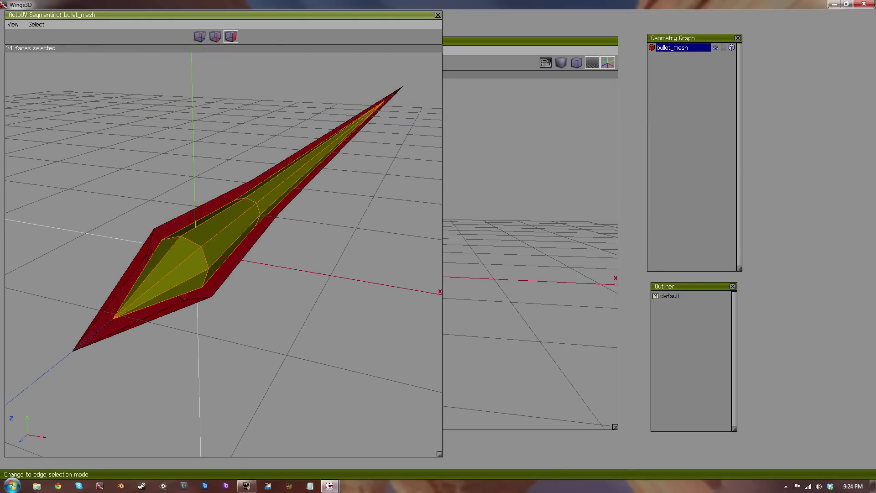
# Step: Convert the outer shell's face selection to edges and mark all of them for cut
pyautogui.click(215, 36)
pyautogui.rightClick(178, 133)
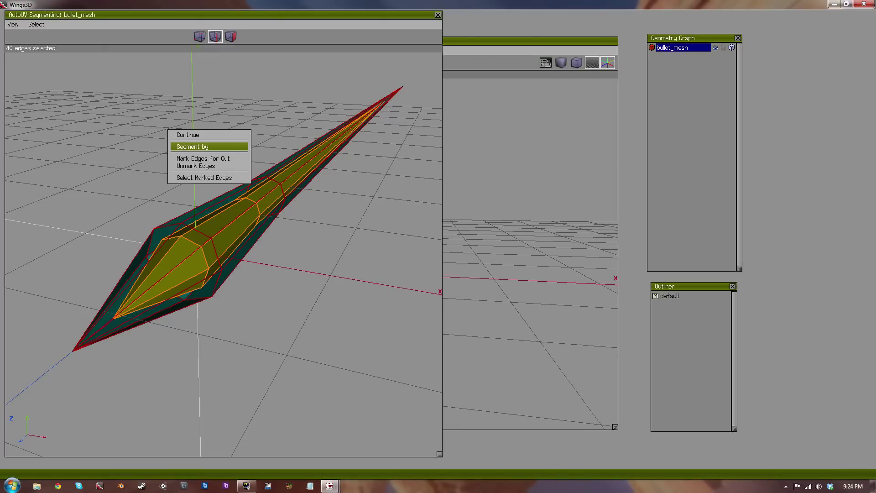
pyautogui.click(203, 158)
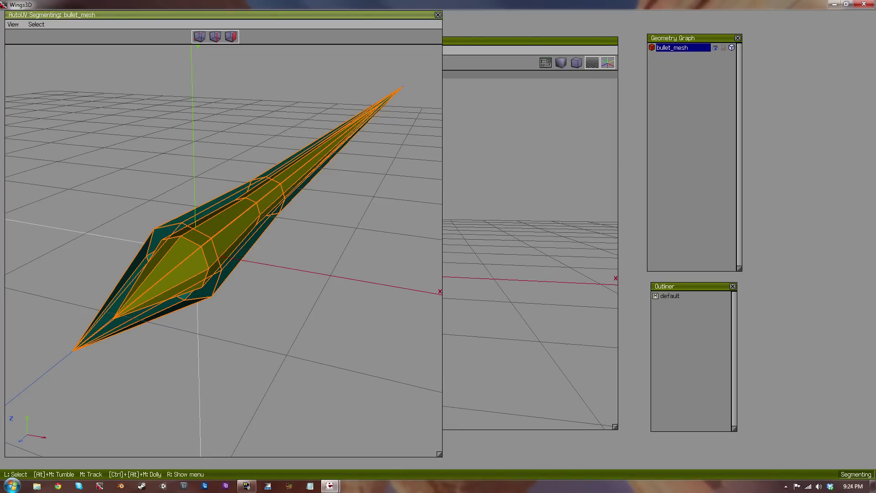
# Step: Continue from segmenting and generate the UV layout of bullet_mesh with the Unfolding method
pyautogui.moveTo(203, 183)
pyautogui.keyDown('alt'); pyautogui.mouseDown(button='middle')
pyautogui.moveTo(292, 153)
pyautogui.moveTo(197, 182)
pyautogui.mouseUp(button='middle'); pyautogui.keyUp('alt')
pyautogui.rightClick(246, 131)
pyautogui.click(258, 132)
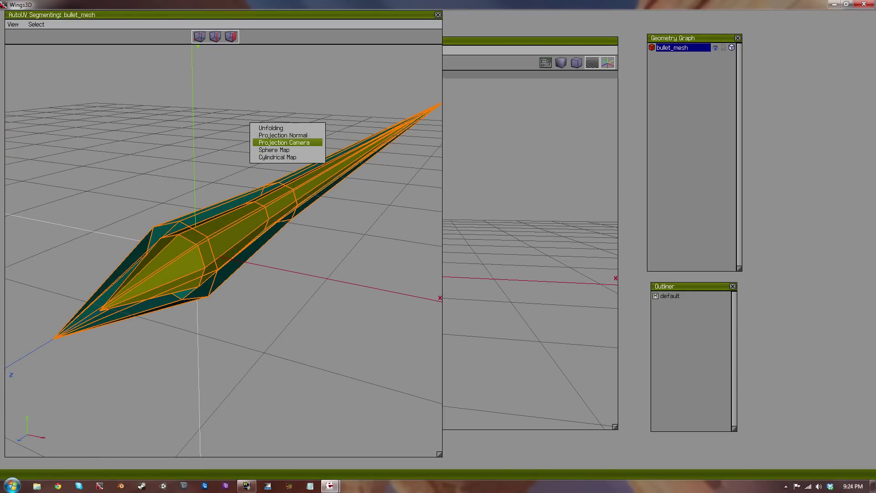
pyautogui.click(271, 128)
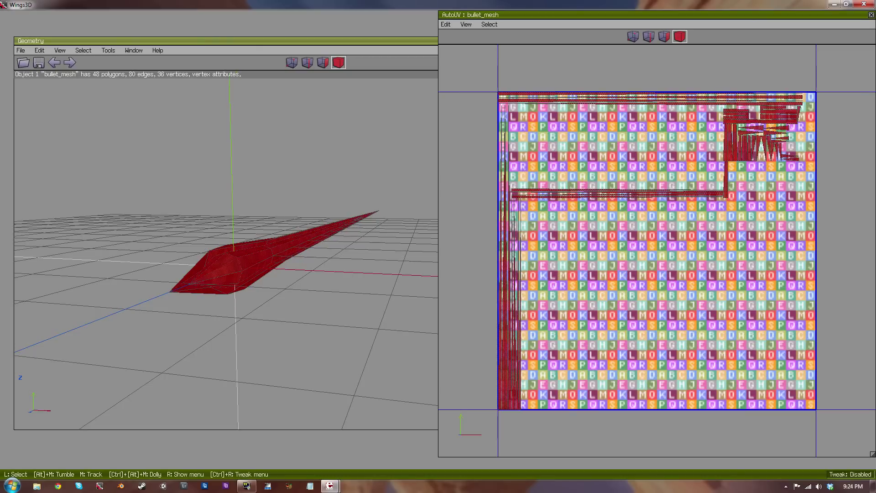
# Step: Clear the selection, select the long vertical UV strips, and examine which faces they correspond to on the model
pyautogui.scroll(5, 658, 250)
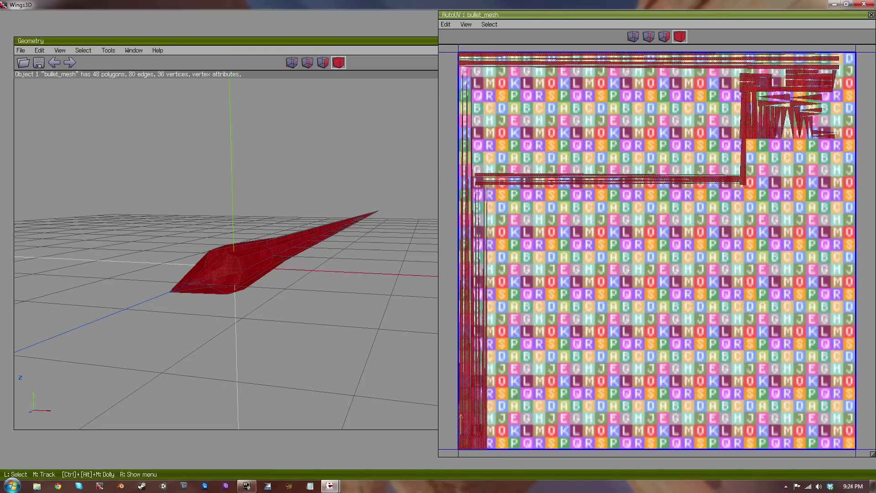
pyautogui.scroll(-4, 657, 251)
pyautogui.press('space')
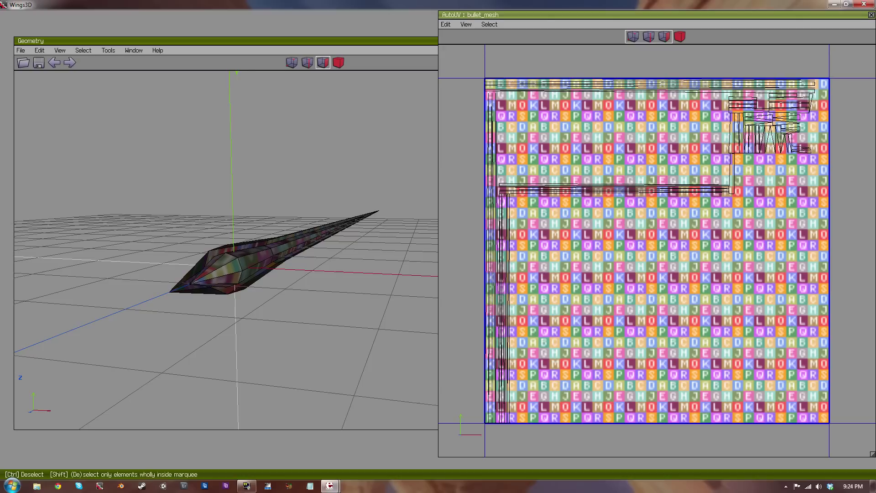
pyautogui.moveTo(464, 277); pyautogui.dragTo(574, 316)
pyautogui.scroll(6, 226, 250)
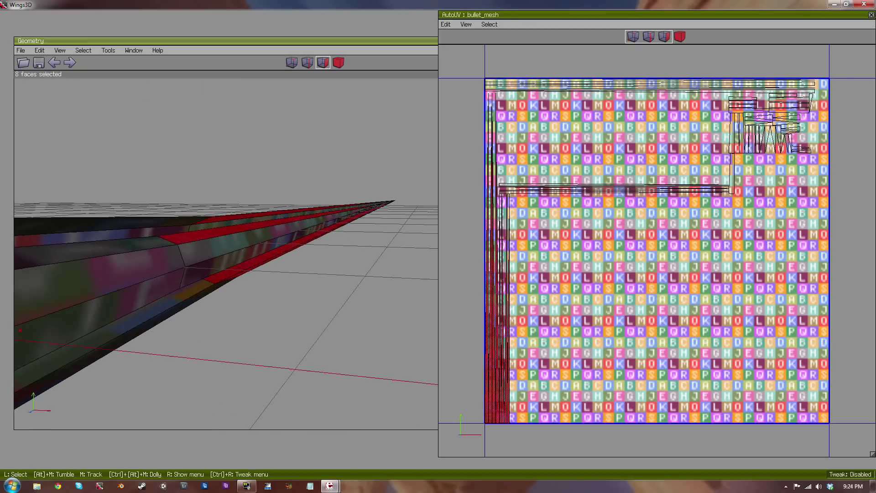
pyautogui.scroll(-8, 226, 250)
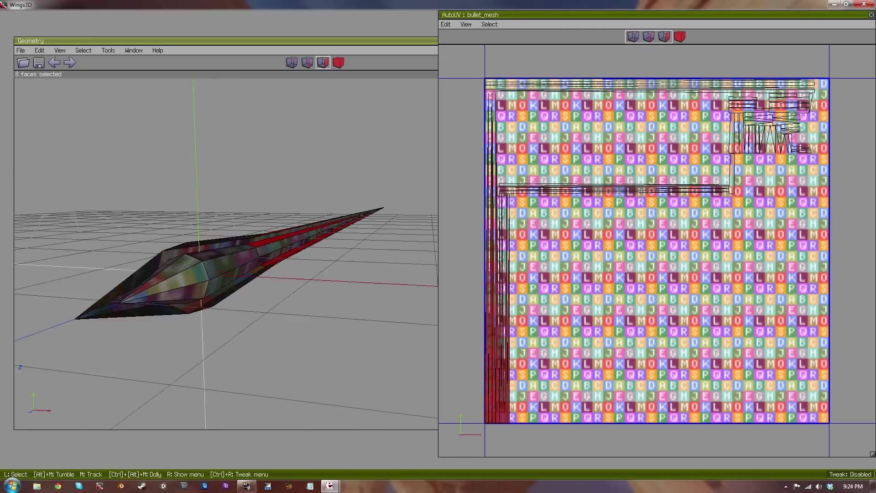
pyautogui.scroll(-2, 226, 250)
pyautogui.scroll(10, 226, 250)
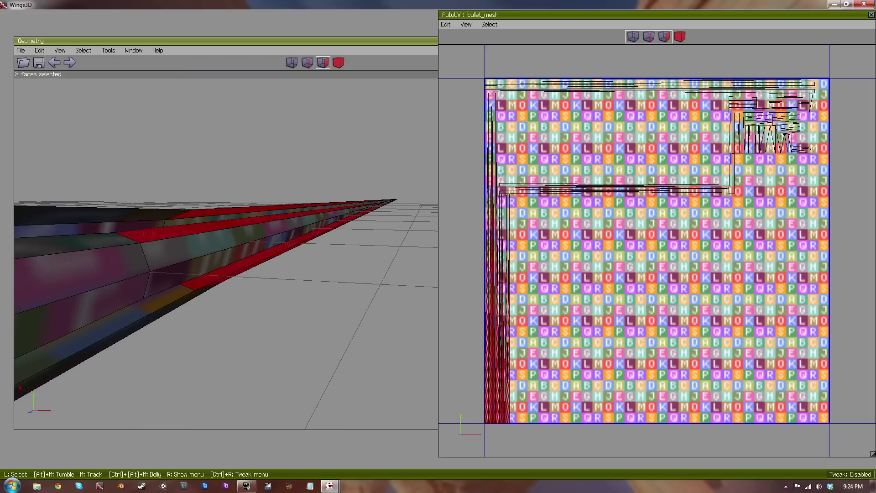
# Step: Try to select the inner bullet's faces by picking one long side face and extending the selection to similar material
pyautogui.press('space')
pyautogui.keyDown('alt'); pyautogui.moveTo(226, 251); pyautogui.dragTo(232, 280, button='middle'); pyautogui.keyUp('alt')
pyautogui.scroll(-4, 226, 250)
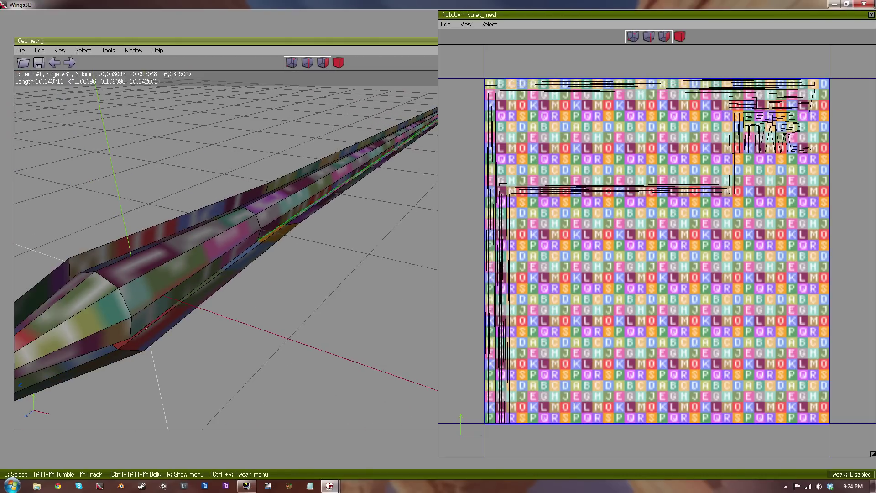
pyautogui.click(311, 190)
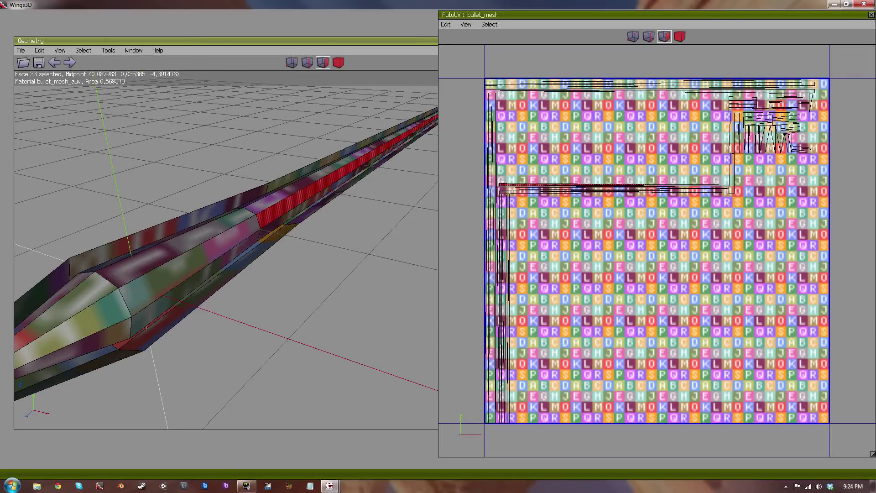
pyautogui.click(84, 51)
pyautogui.click(102, 108)
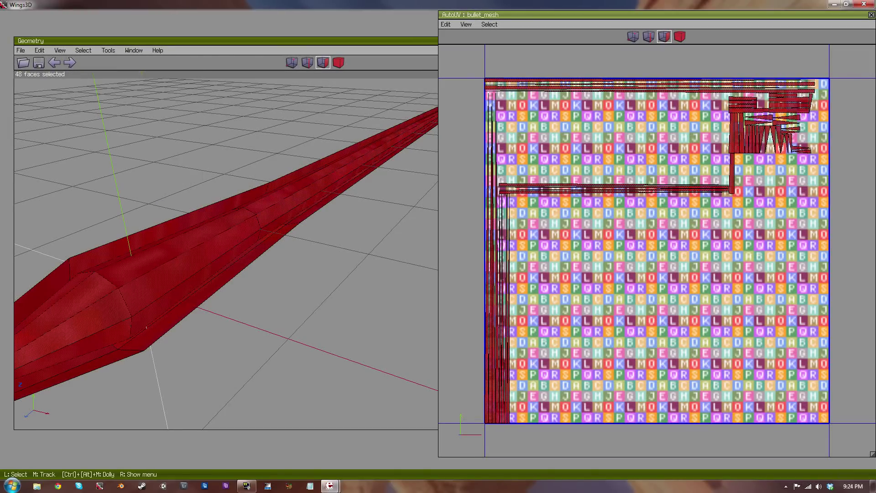
pyautogui.press('space')
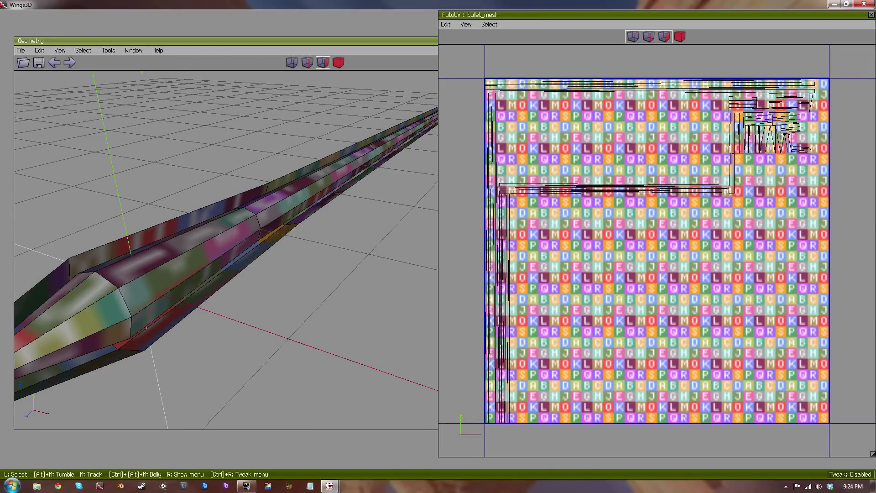
# Step: Select all inner bullet faces by picking one face in each of its three sections and extending the selection to similar faces
pyautogui.scroll(5, 292, 173)
pyautogui.click(292, 175)
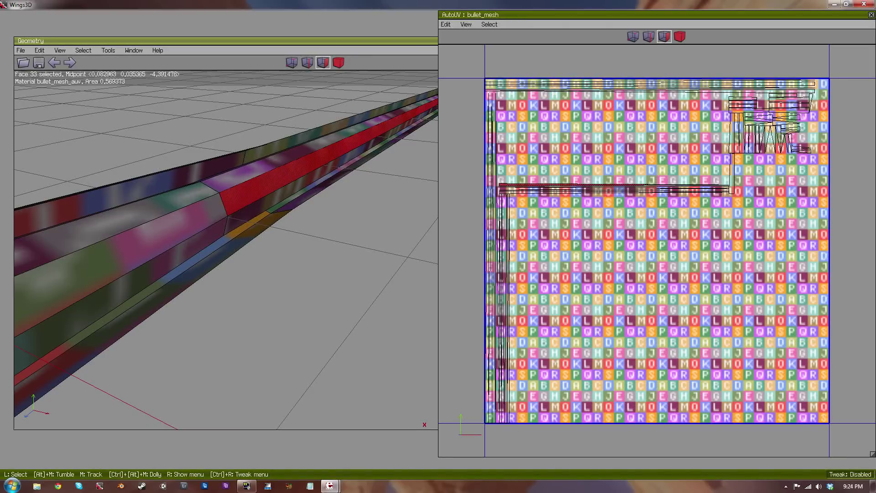
pyautogui.click(137, 250)
pyautogui.scroll(-5, 137, 255)
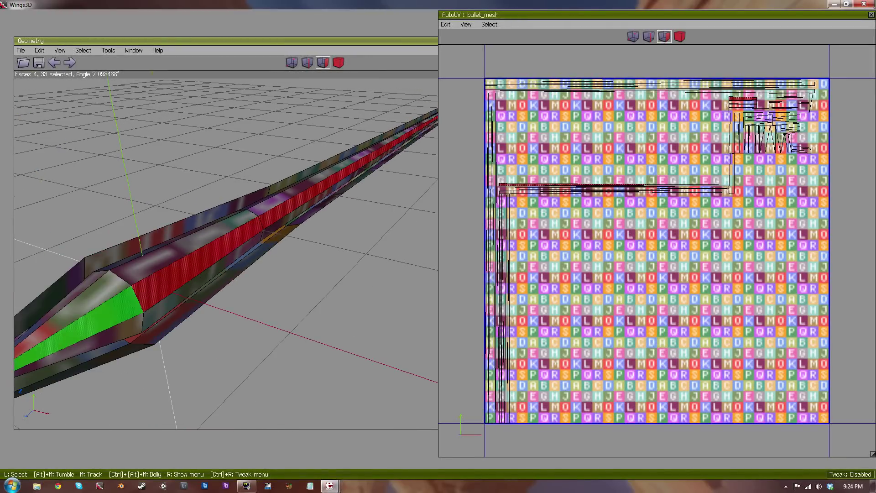
pyautogui.click(78, 325)
pyautogui.click(83, 51)
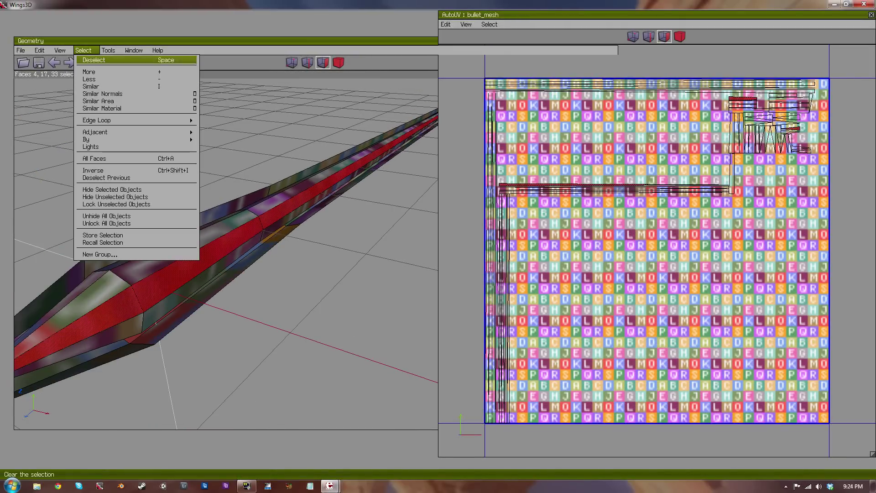
pyautogui.click(91, 86)
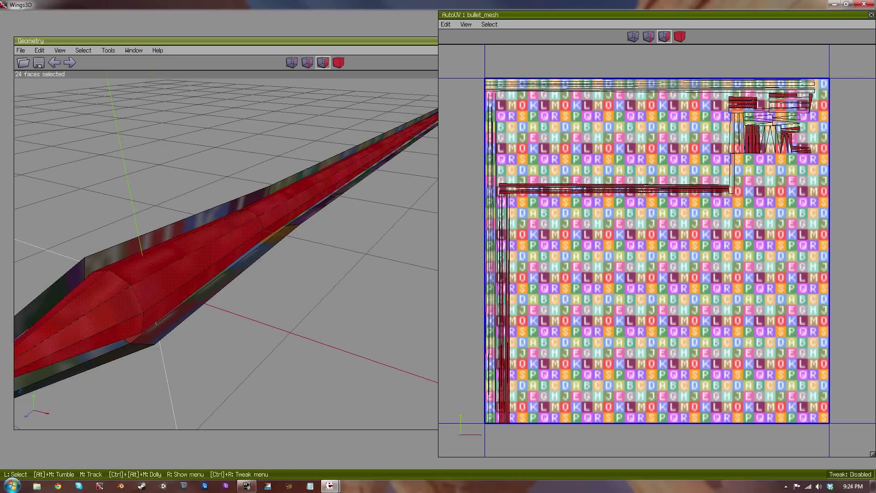
# Step: Move the inner bullet's UV islands freely out of the texture square to its right side, and clear the selection
pyautogui.keyDown('alt'); pyautogui.moveTo(220, 246); pyautogui.dragTo(242, 251, button='middle'); pyautogui.keyUp('alt')
pyautogui.scroll(-8, 223, 247)
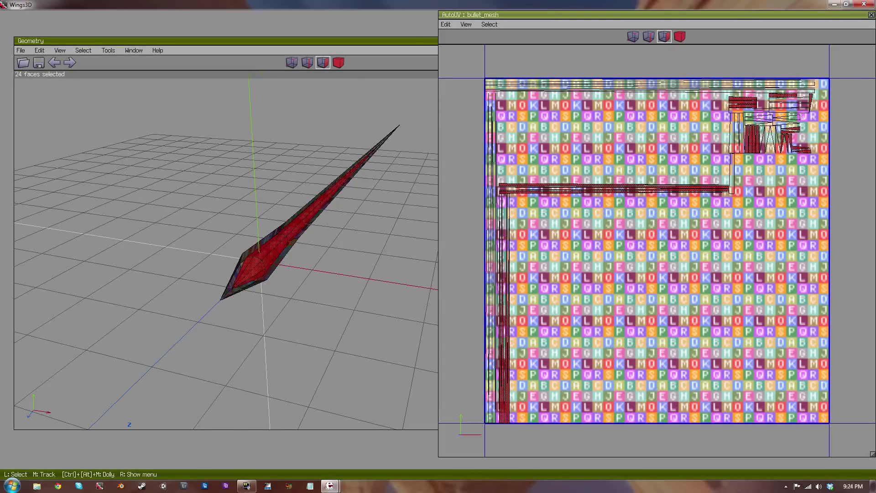
pyautogui.rightClick(759, 290)
pyautogui.click(764, 290)
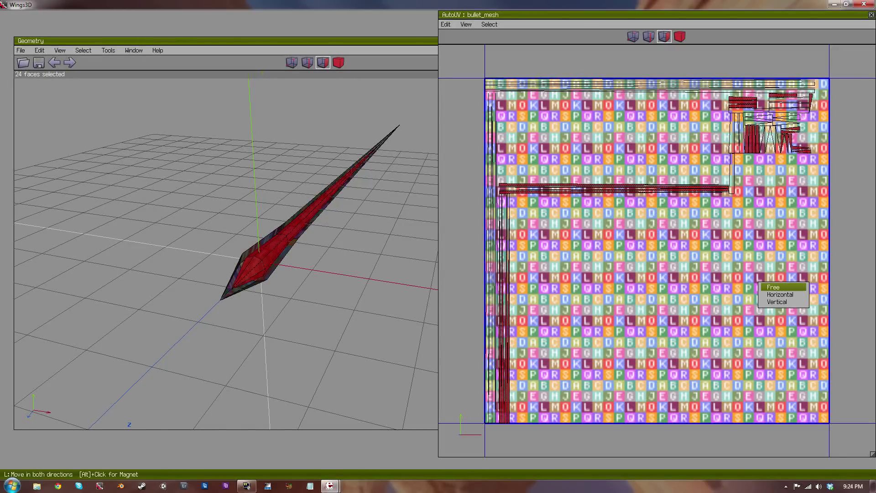
pyautogui.click(776, 288)
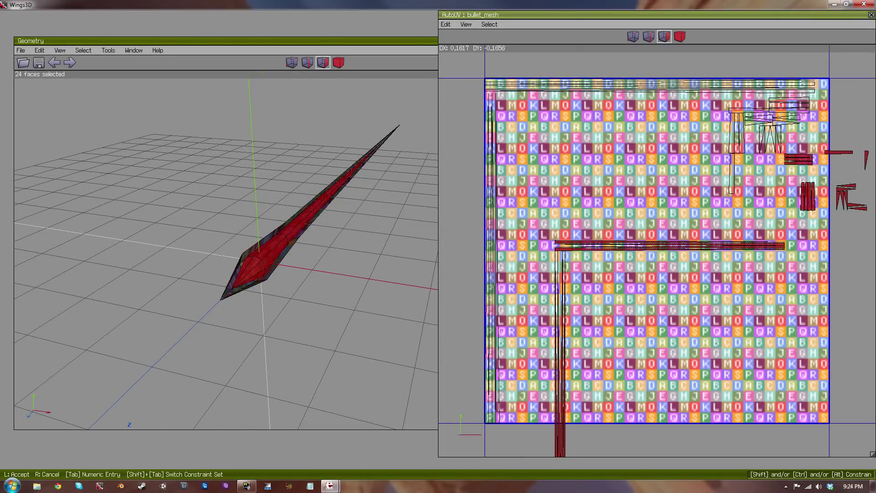
pyautogui.scroll(-3, 657, 251)
pyautogui.scroll(-3, 658, 251)
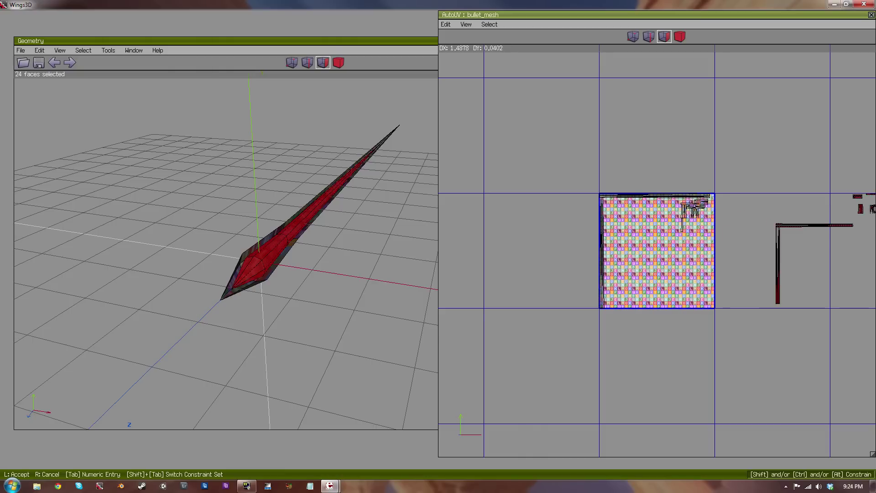
pyautogui.click(776, 287)
pyautogui.press('space')
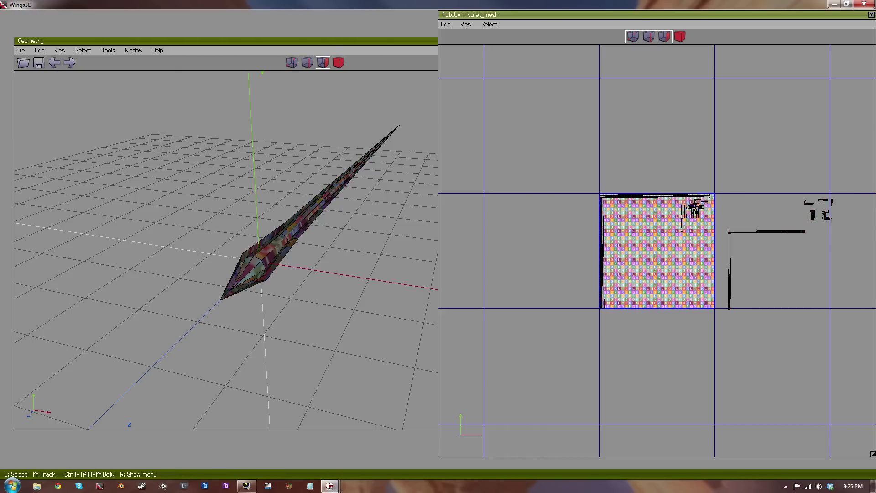
# Step: Select the outer shell's UV islands remaining on the texture square and move them freely out to its left side
pyautogui.moveTo(776, 288); pyautogui.dragTo(780, 293)
pyautogui.moveTo(550, 160); pyautogui.dragTo(723, 334)
pyautogui.rightClick(722, 334)
pyautogui.click(723, 336)
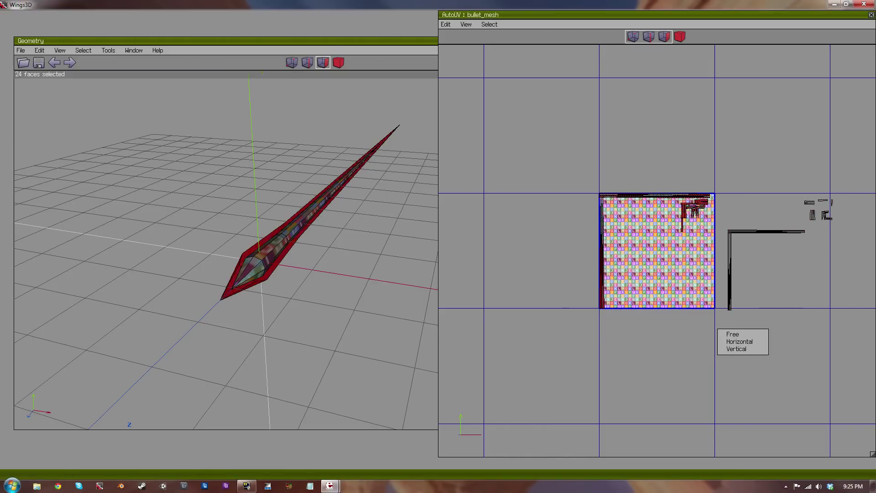
pyautogui.click(733, 334)
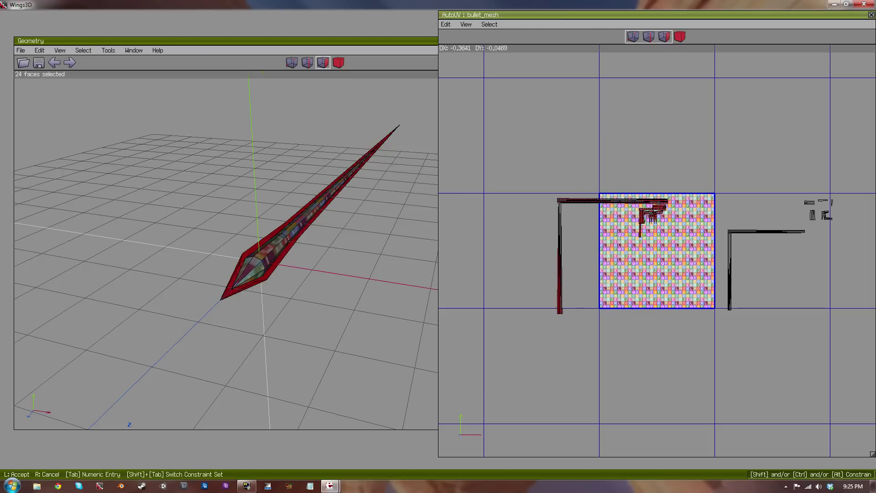
pyautogui.click(616, 339)
pyautogui.press('space')
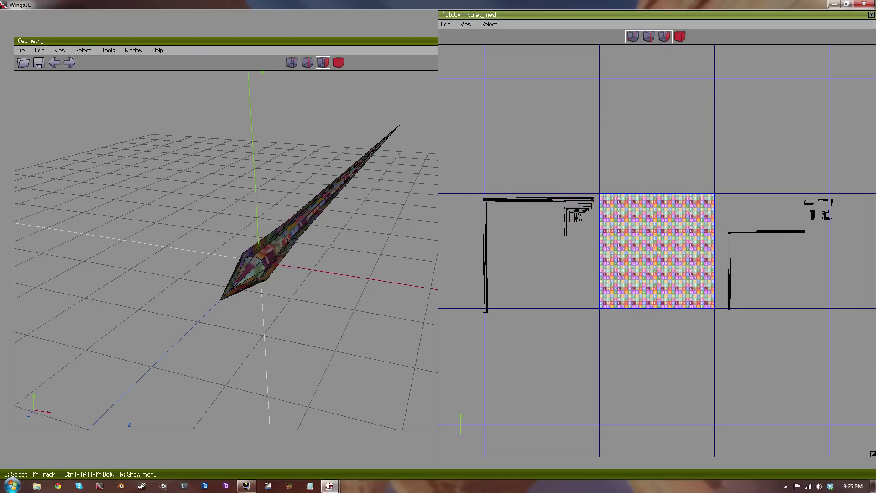
# Step: Select the two separated UV groups in turn and check which part of the bullet each one covers
pyautogui.moveTo(449, 373); pyautogui.dragTo(620, 154)
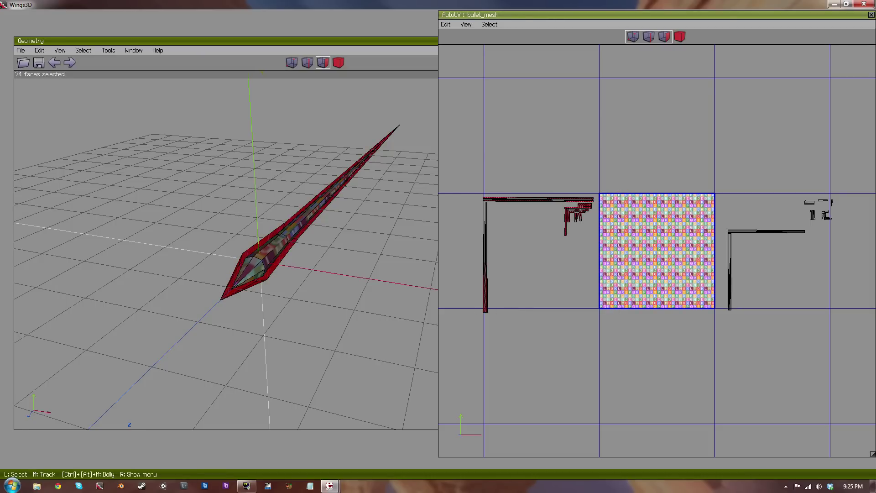
pyautogui.keyDown('alt'); pyautogui.moveTo(192, 219); pyautogui.dragTo(432, 204, button='middle'); pyautogui.keyUp('alt')
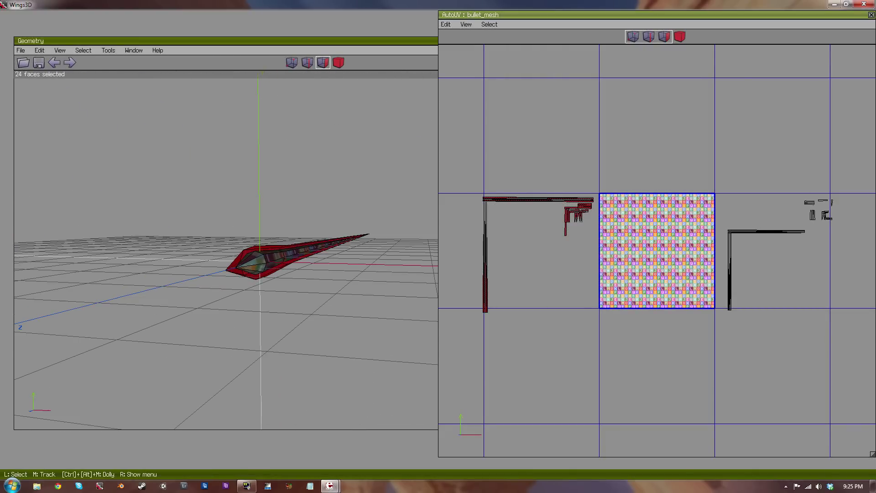
pyautogui.press('space')
pyautogui.hotkey('ctrl', 'z')
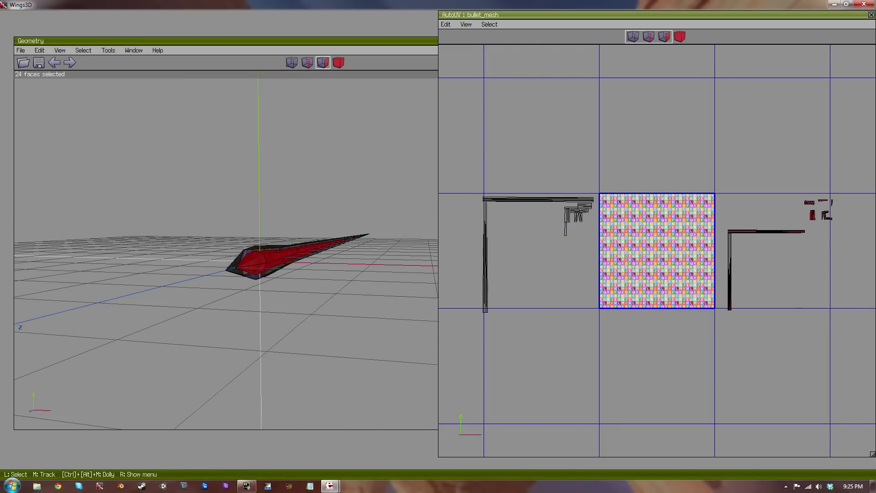
pyautogui.rightClick(812, 185)
pyautogui.click(767, 201)
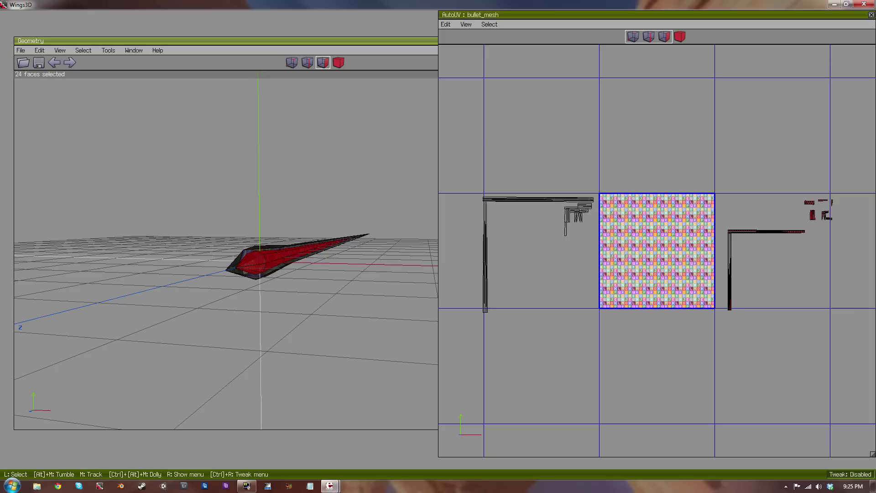
pyautogui.keyDown('alt'); pyautogui.moveTo(255, 219); pyautogui.dragTo(343, 251, button='middle'); pyautogui.keyUp('alt')
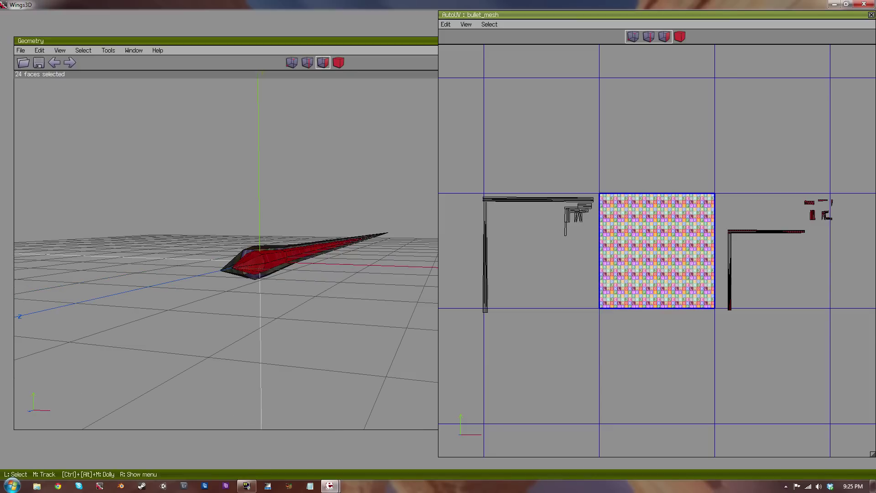
pyautogui.press('space')
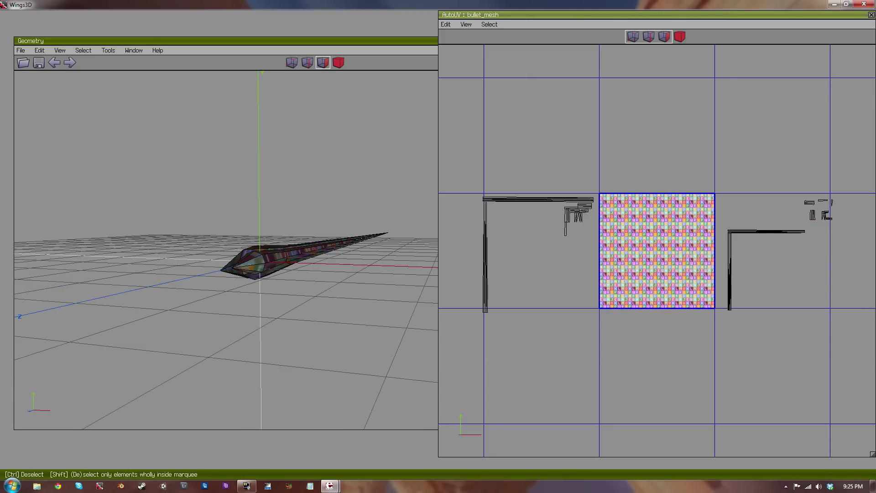
# Step: Select the four long horizontal UV strips of the inner bullet and rotate them by -90°
pyautogui.moveTo(765, 212); pyautogui.dragTo(778, 270)
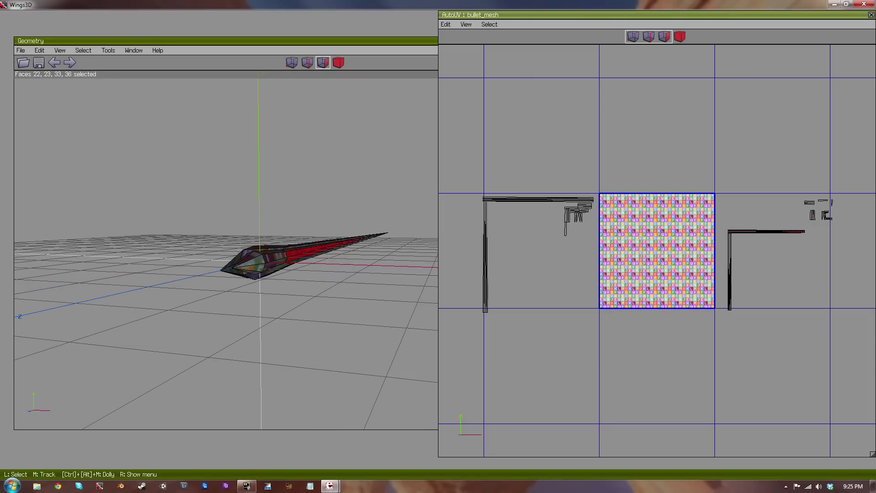
pyautogui.rightClick(792, 275)
pyautogui.click(805, 292)
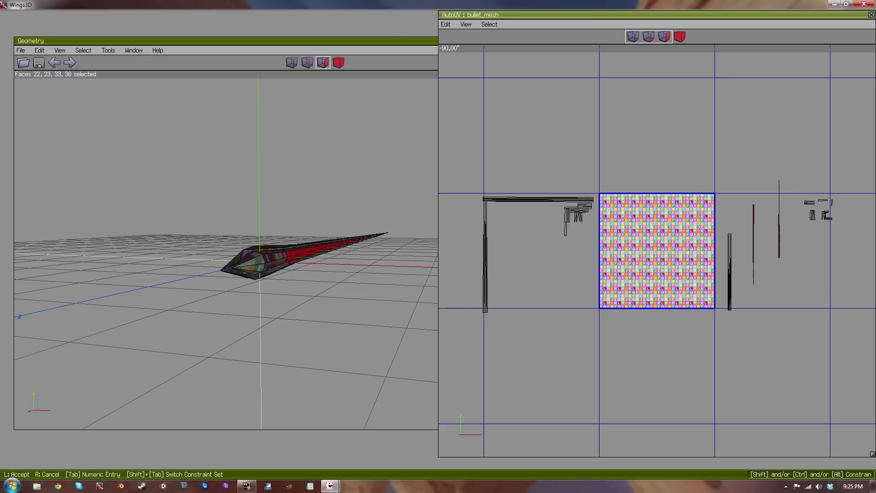
pyautogui.click(805, 292)
pyautogui.press('space')
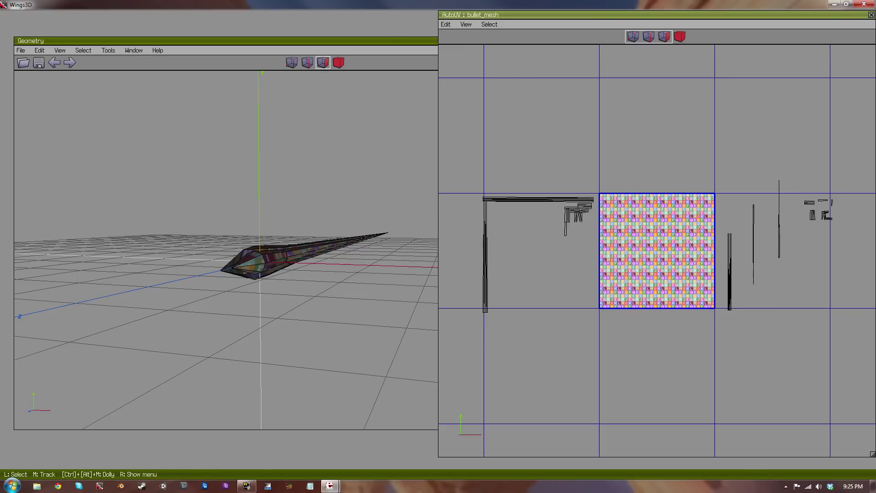
# Step: Move the nearer rotated strip pair freely over to the inner bullet's vertical UV strips
pyautogui.click(754, 231)
pyautogui.rightClick(756, 231)
pyautogui.click(757, 233)
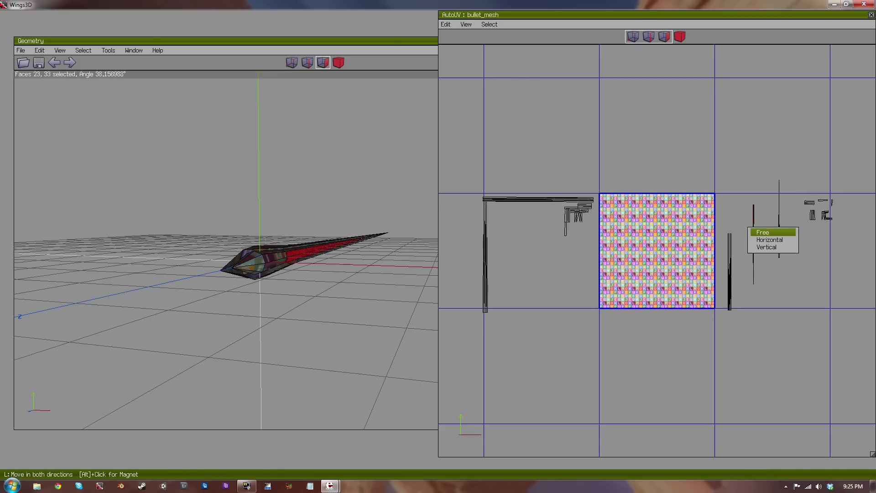
pyautogui.click(763, 232)
pyautogui.click(778, 216)
pyautogui.press('space')
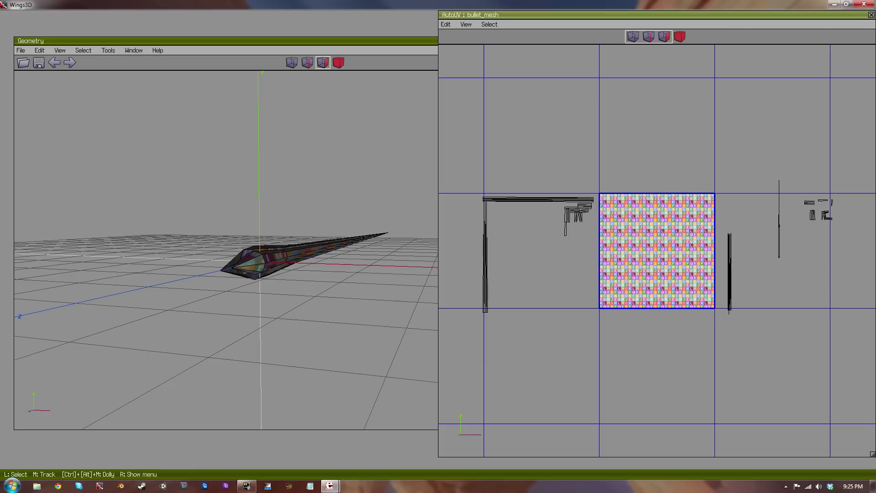
# Step: Move the remaining rotated strip pair into the same vertical strip group of the inner bullet
pyautogui.click(779, 228)
pyautogui.rightClick(781, 204)
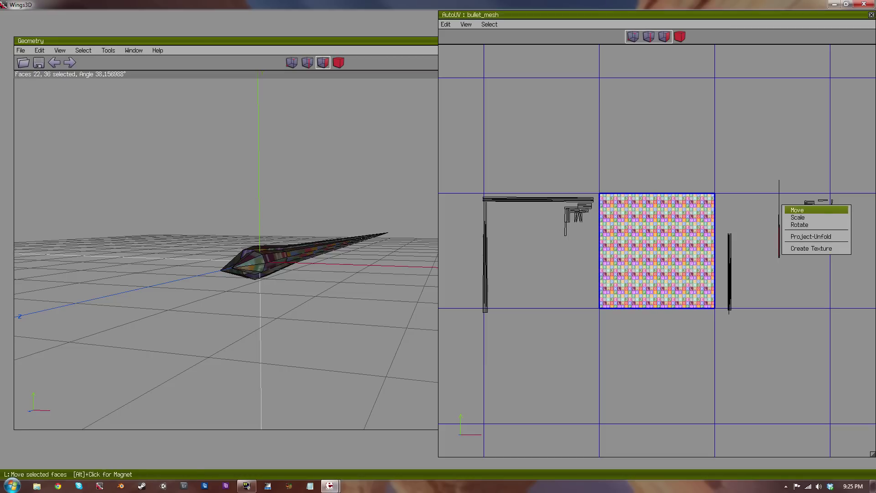
pyautogui.click(797, 210)
pyautogui.click(805, 203)
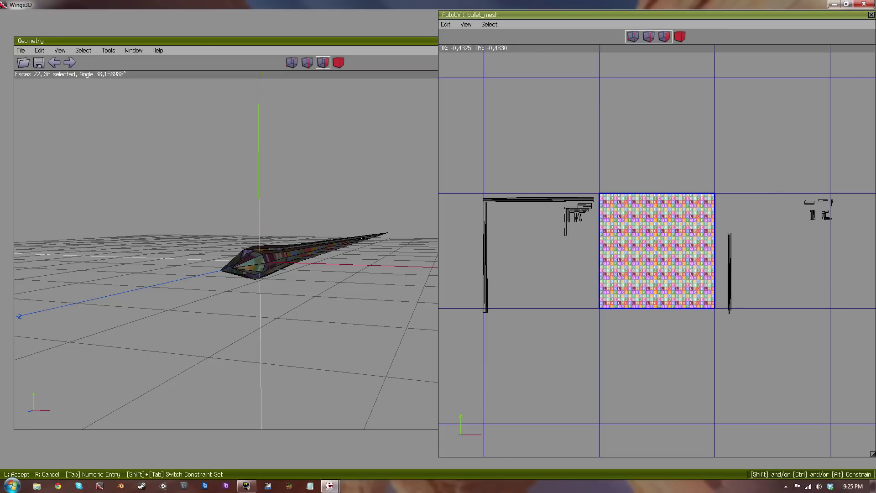
pyautogui.click(755, 255)
pyautogui.press('space')
# Step: Select the inner bullet's eight grouped vertical strips and move them together into the right part of the texture square
pyautogui.moveTo(758, 284); pyautogui.dragTo(765, 281)
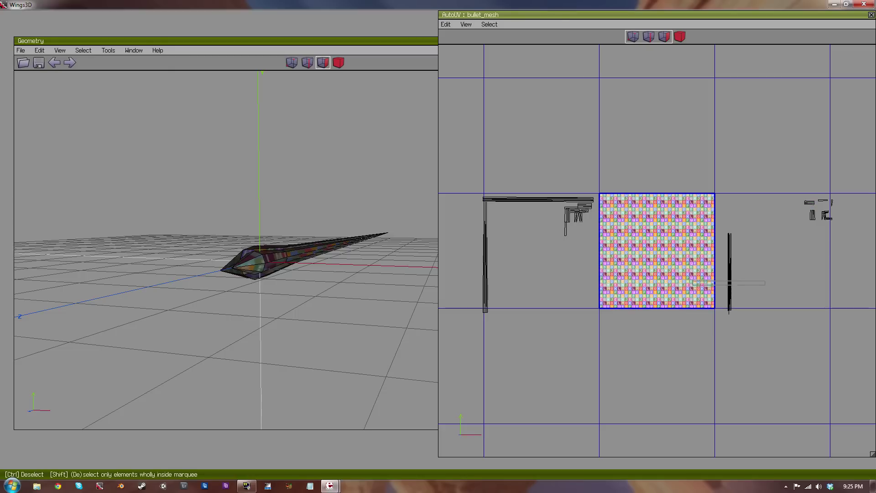
pyautogui.moveTo(694, 285); pyautogui.dragTo(693, 285)
pyautogui.rightClick(697, 272)
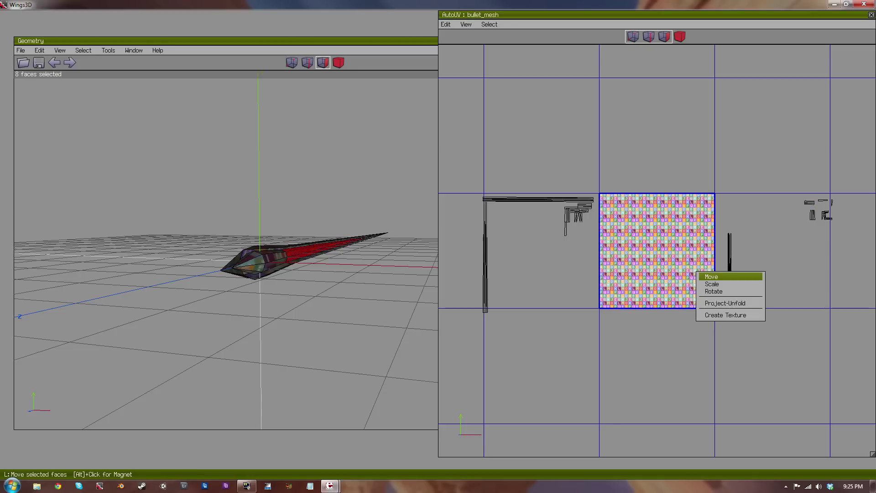
pyautogui.click(731, 273)
pyautogui.click(740, 274)
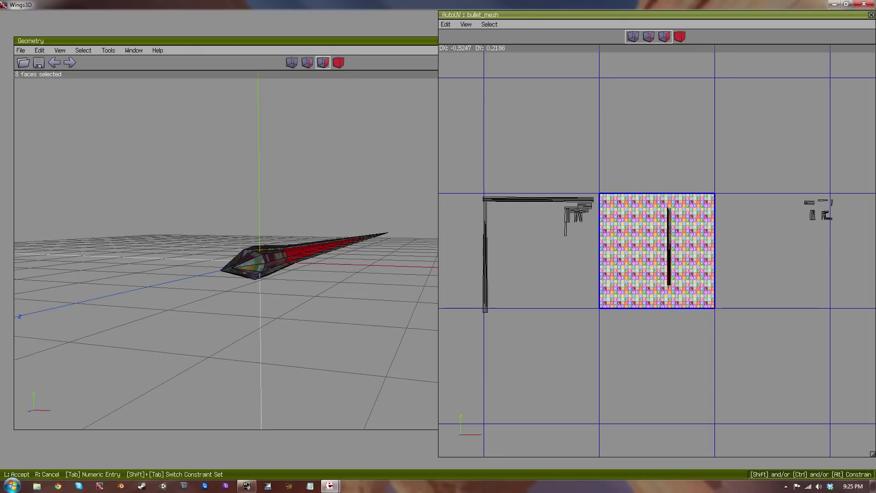
pyautogui.click(741, 273)
pyautogui.press('space')
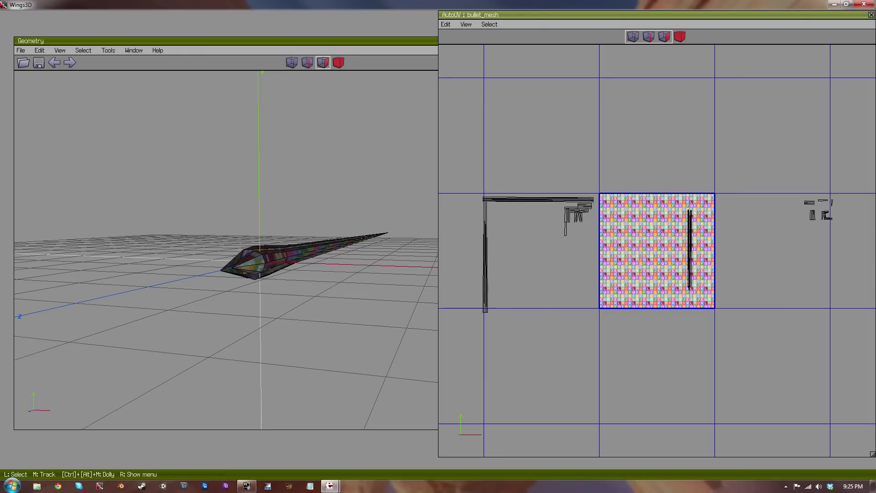
pyautogui.scroll(4, 740, 274)
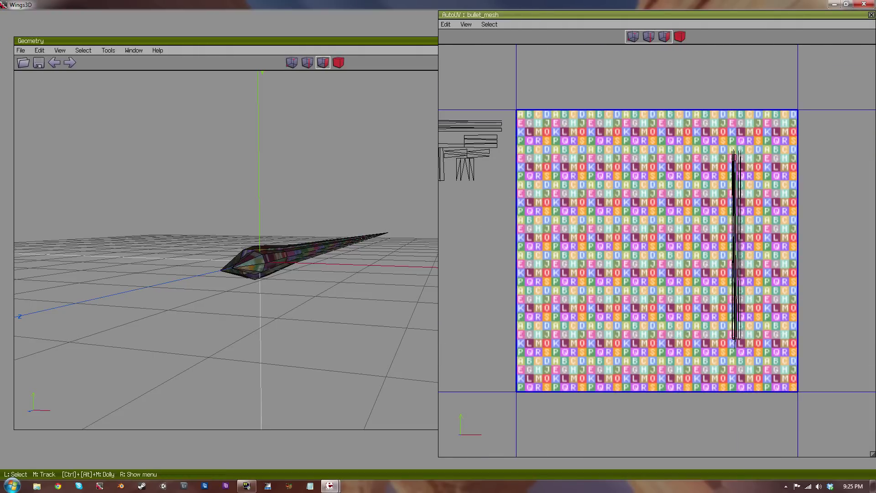
pyautogui.scroll(-5, 657, 251)
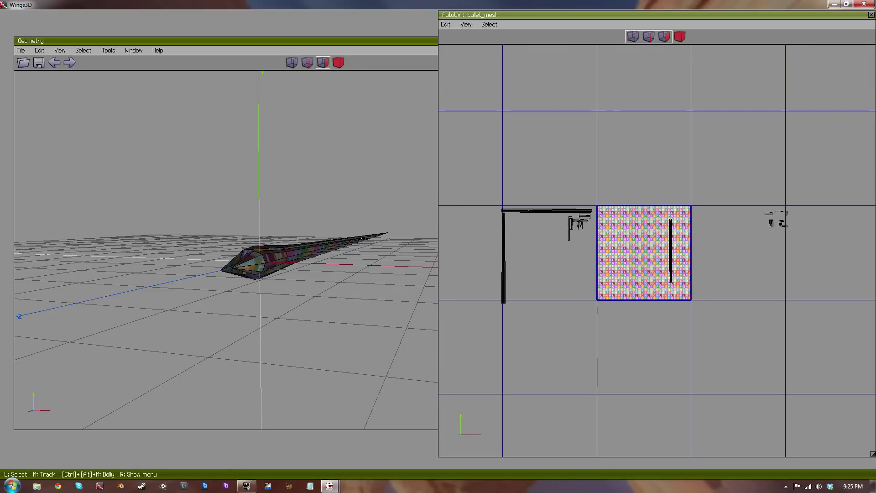
# Step: Select the inner bullet's sixteen small UV islands and move them freely into the lower part of the texture square
pyautogui.moveTo(726, 254); pyautogui.dragTo(810, 184)
pyautogui.rightClick(810, 185)
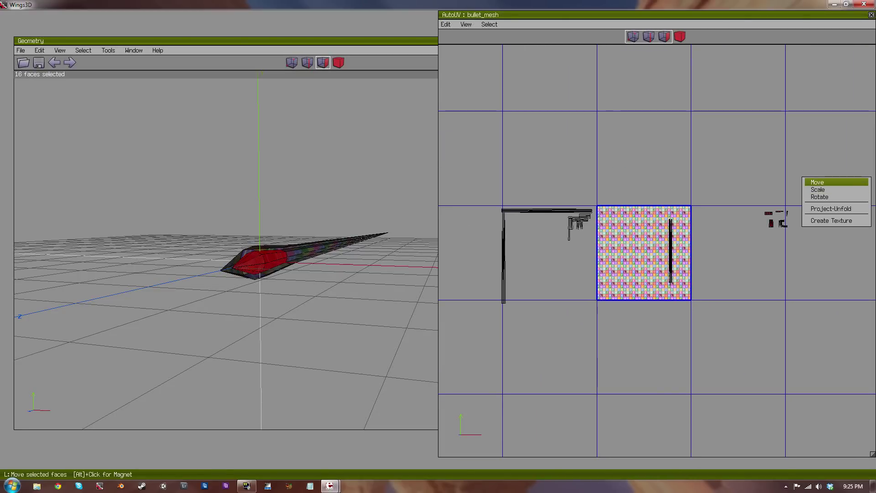
pyautogui.click(816, 182)
pyautogui.click(776, 181)
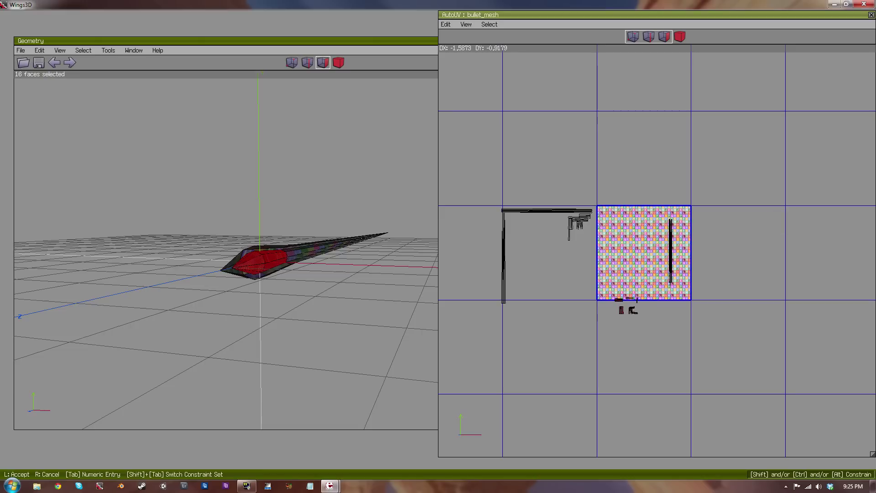
pyautogui.click(635, 245)
pyautogui.press('space')
# Step: Select the eight horizontal pieces among the small inner UV islands and rotate them by 90°
pyautogui.scroll(5, 657, 251)
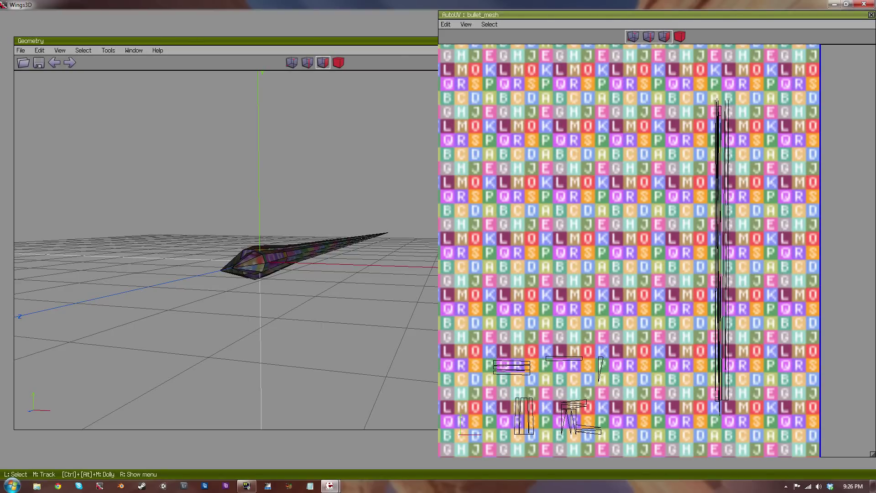
pyautogui.moveTo(680, 292); pyautogui.dragTo(698, 315)
pyautogui.moveTo(578, 380); pyautogui.dragTo(602, 437)
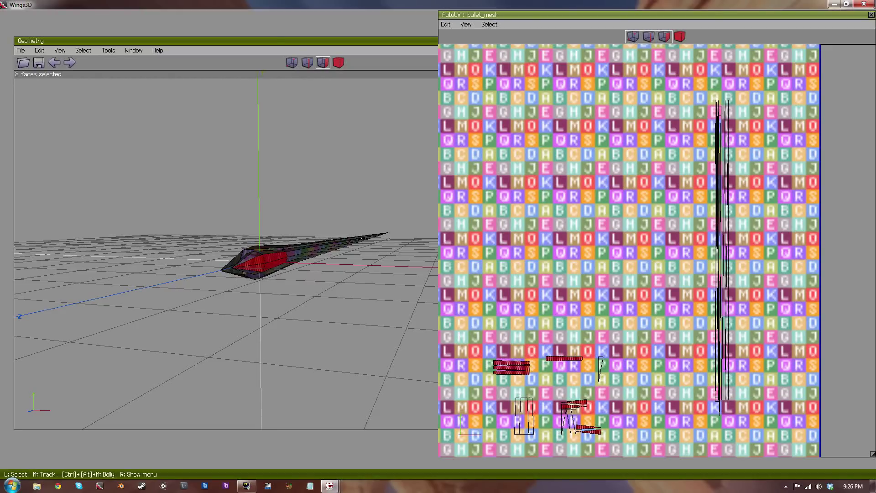
pyautogui.rightClick(624, 410)
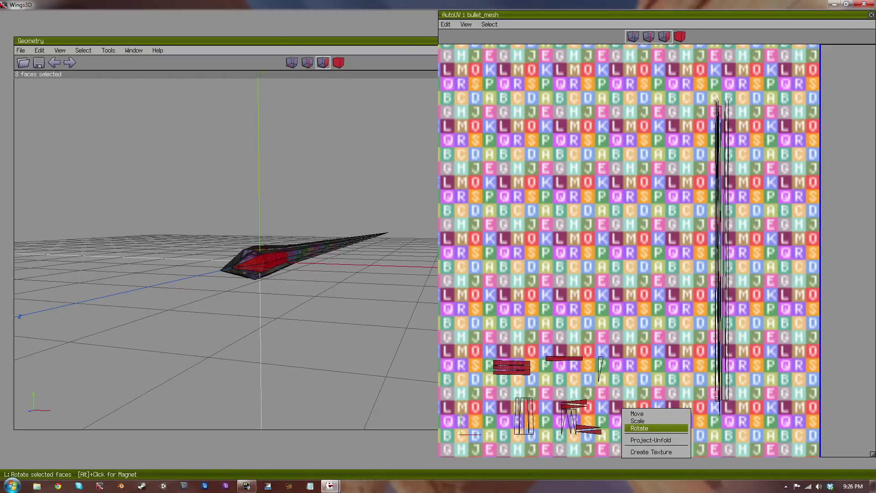
pyautogui.click(639, 428)
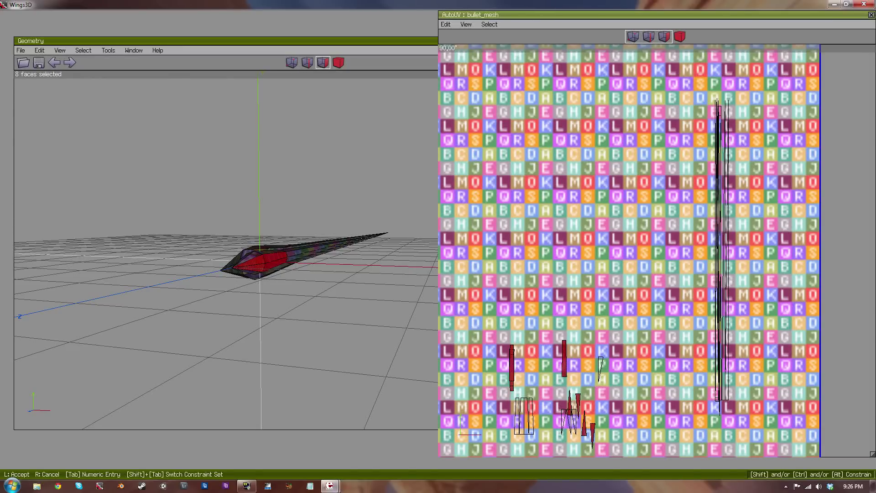
pyautogui.click(639, 428)
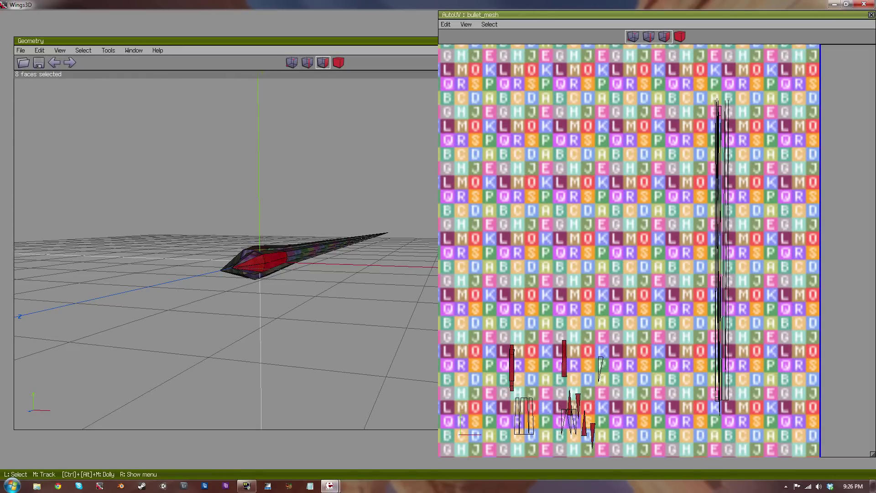
# Step: Select all sixteen small inner UV islands, enlarge them uniformly, and move them closer to the long vertical strips
pyautogui.moveTo(657, 442); pyautogui.dragTo(501, 332)
pyautogui.rightClick(516, 315)
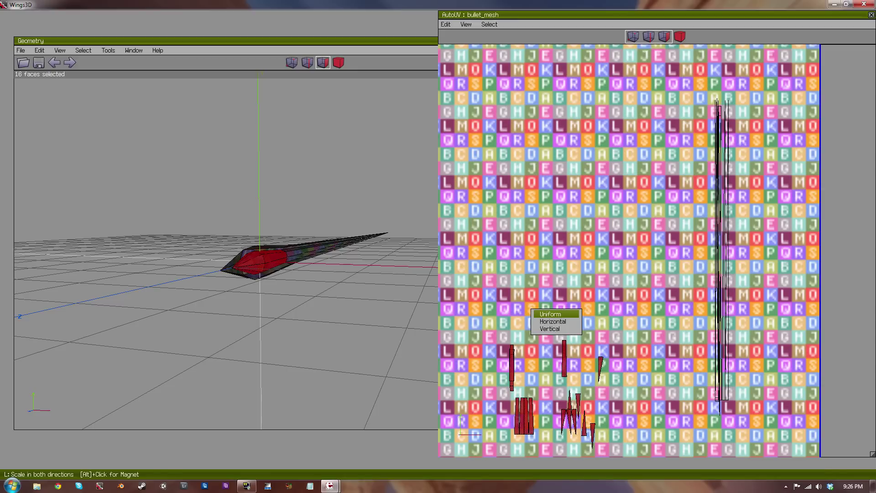
pyautogui.click(527, 316)
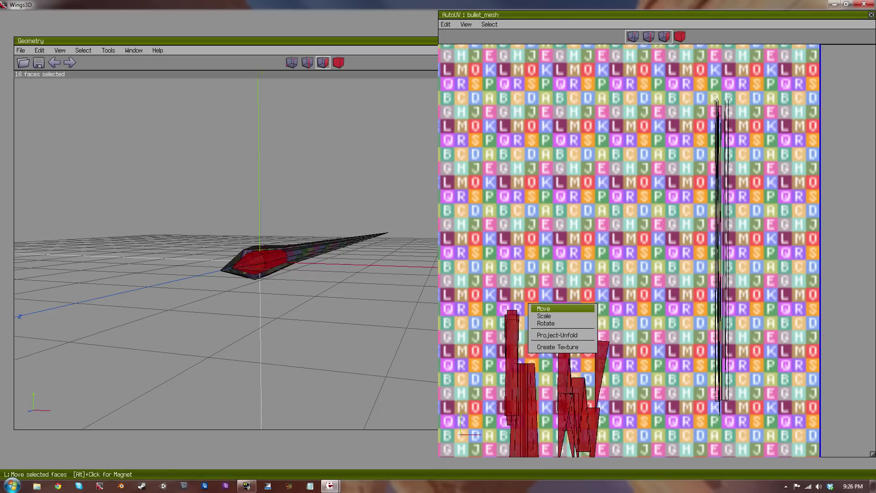
pyautogui.click(544, 309)
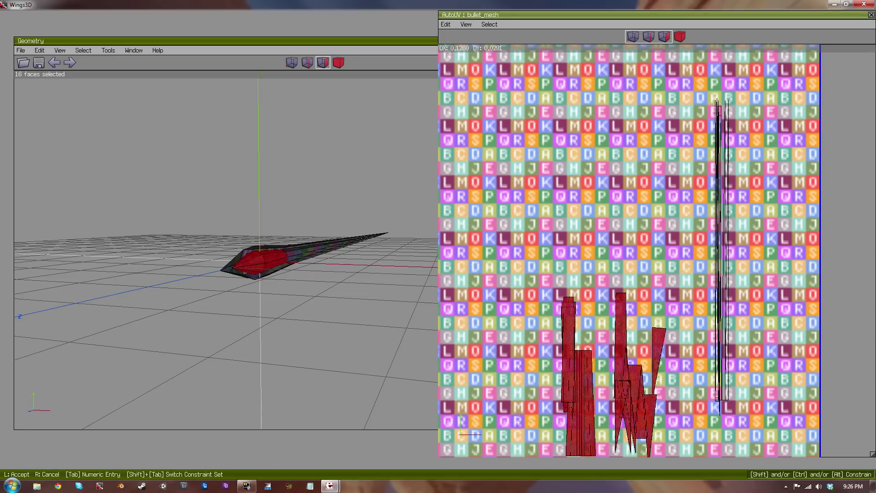
pyautogui.click(593, 320)
# Step: Select the inner bullet's eight long vertical strips and scale them uniformly to about 130%
pyautogui.scroll(-5, 639, 253)
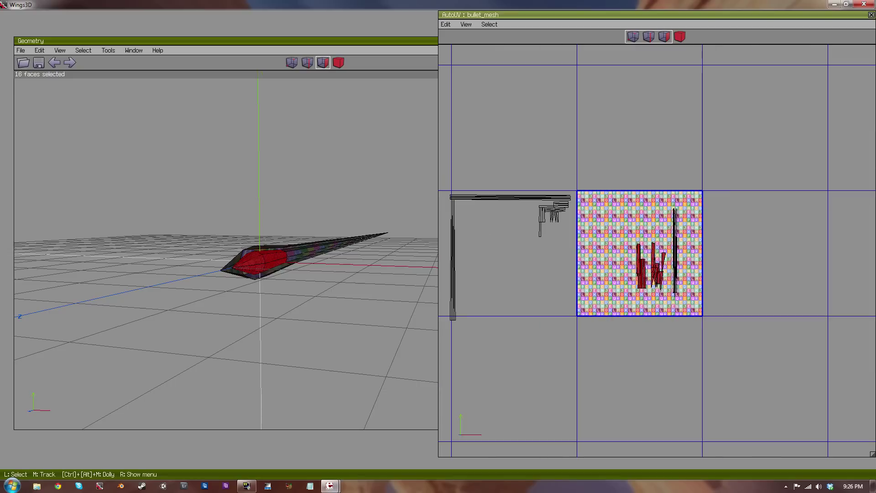
pyautogui.scroll(1, 639, 253)
pyautogui.click(674, 251)
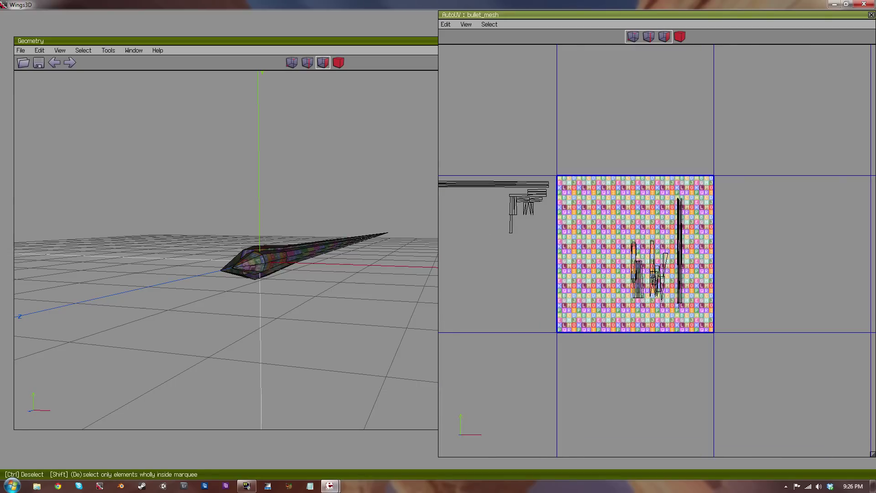
pyautogui.rightClick(668, 264)
pyautogui.click(685, 275)
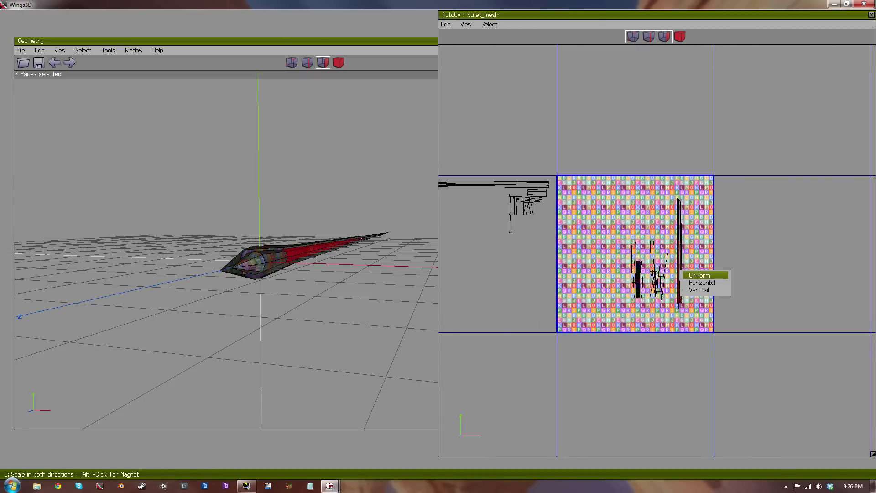
pyautogui.click(689, 275)
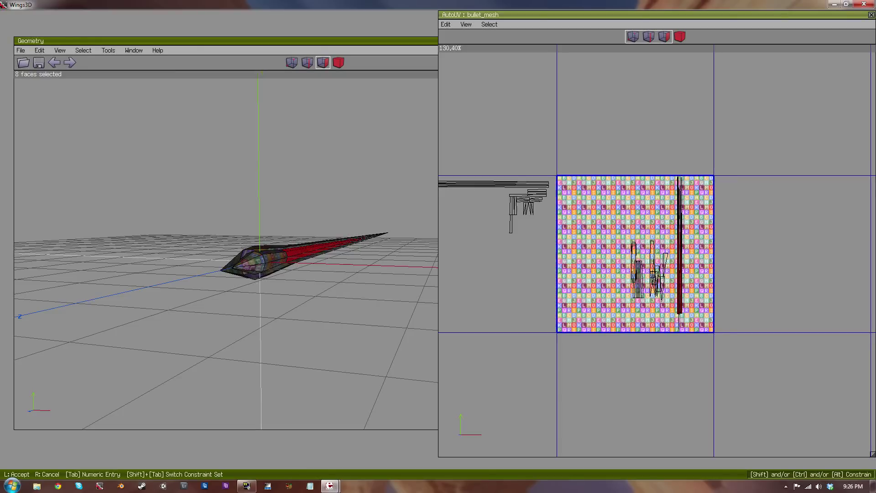
pyautogui.click(689, 275)
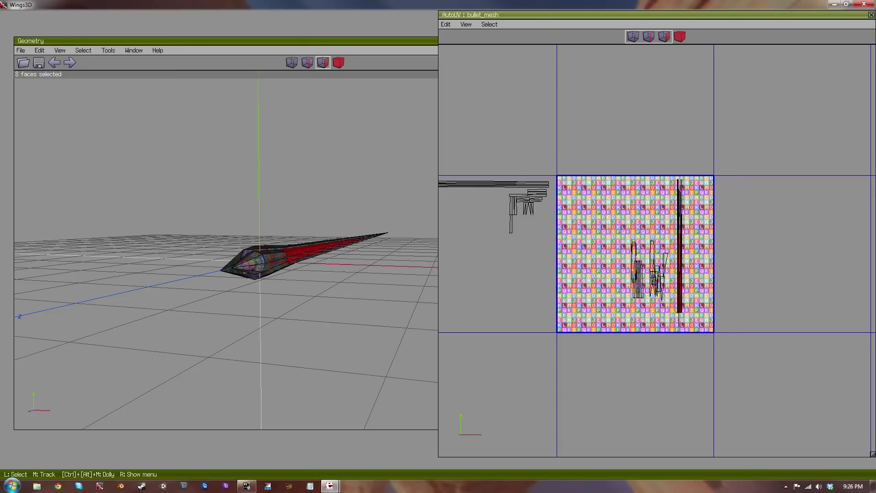
pyautogui.press('space')
# Step: Select the sixteen small inner UV islands and shrink them uniformly to about 47%
pyautogui.moveTo(608, 236); pyautogui.dragTo(669, 310)
pyautogui.rightClick(668, 234)
pyautogui.click(680, 245)
pyautogui.click(694, 239)
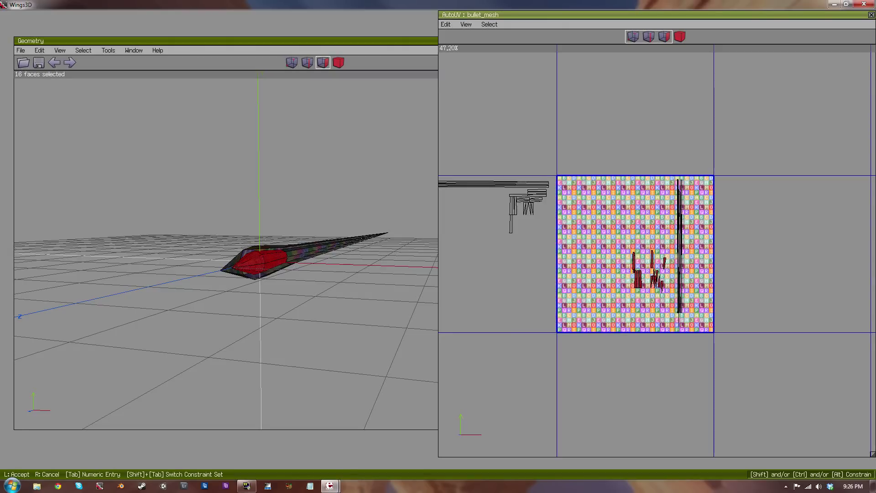
pyautogui.click(694, 239)
# Step: Move the small inner UV islands freely to the middle of the long vertical strips
pyautogui.rightClick(665, 235)
pyautogui.click(677, 236)
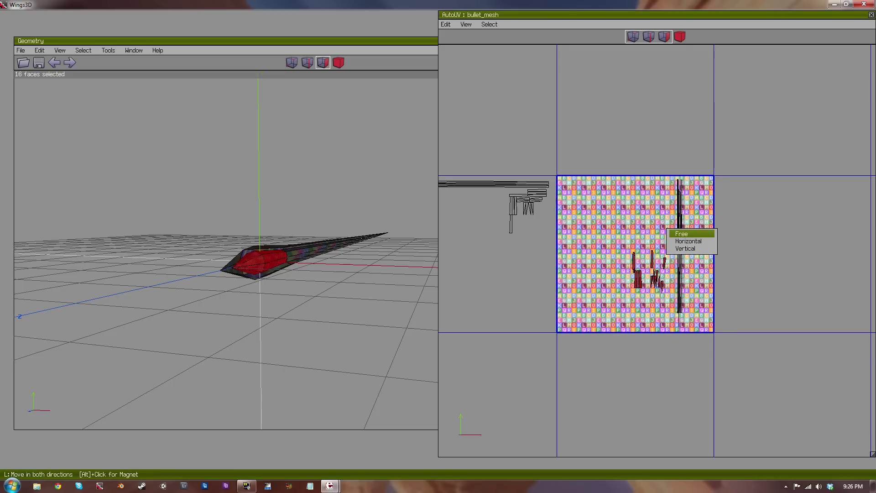
pyautogui.click(682, 234)
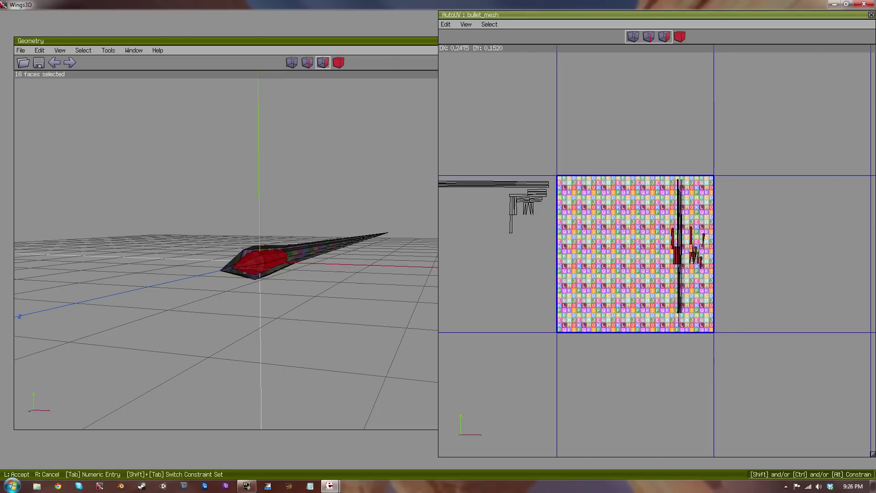
pyautogui.click(682, 234)
pyautogui.press('space')
# Step: Select the outer shell's twelve horizontal UV islands, both long strips and small pieces, and rotate them to vertical
pyautogui.scroll(6, 657, 251)
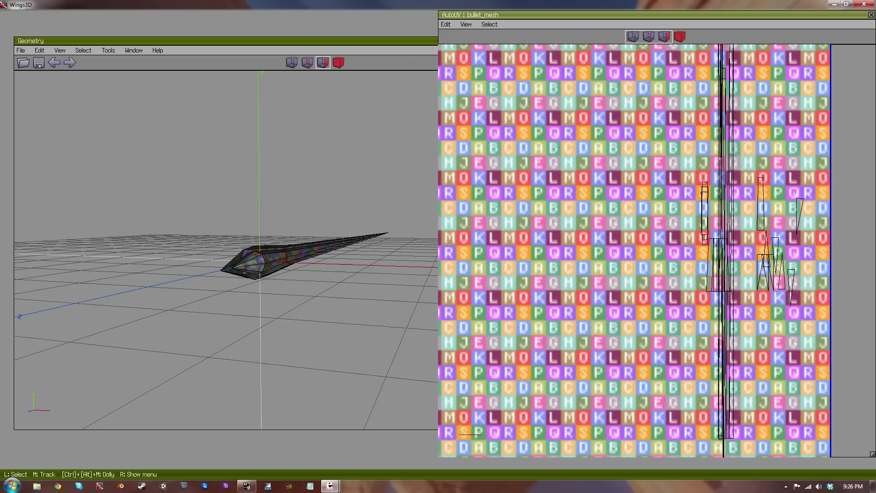
pyautogui.scroll(-3, 657, 250)
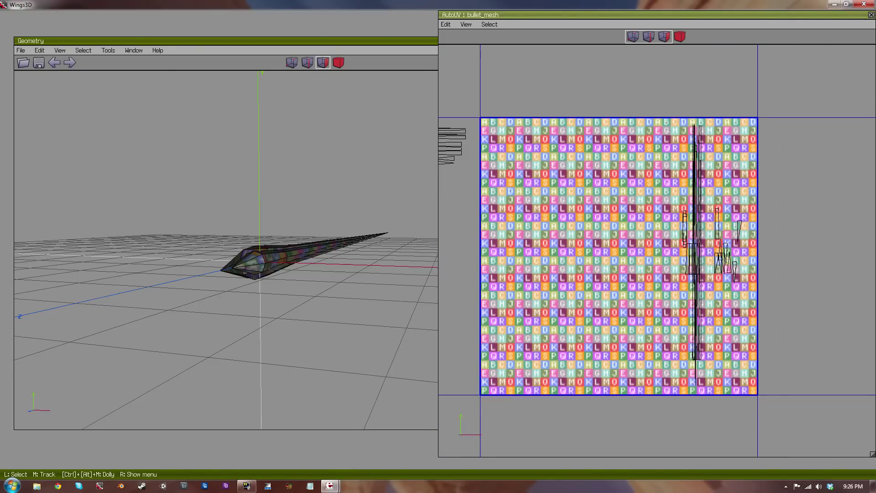
pyautogui.moveTo(657, 251); pyautogui.dragTo(844, 251, button='middle')
pyautogui.scroll(-6, 657, 251)
pyautogui.scroll(3, 657, 250)
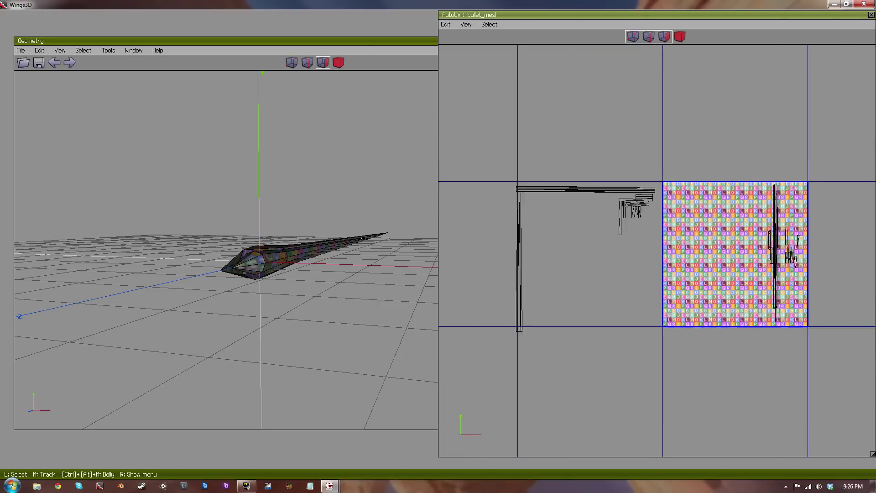
pyautogui.moveTo(568, 225); pyautogui.dragTo(546, 160)
pyautogui.moveTo(654, 203); pyautogui.dragTo(642, 182)
pyautogui.scroll(4, 658, 251)
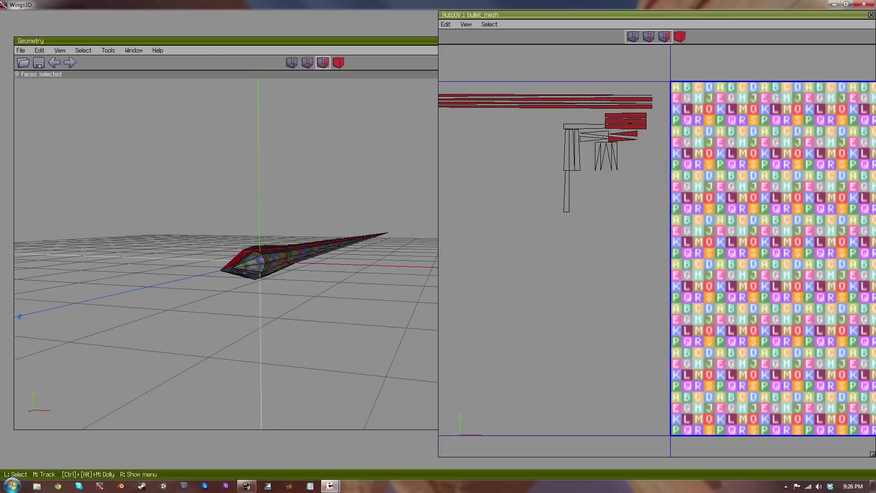
pyautogui.moveTo(572, 125); pyautogui.dragTo(566, 84)
pyautogui.scroll(-4, 566, 86)
pyautogui.scroll(-3, 554, 248)
pyautogui.rightClick(554, 249)
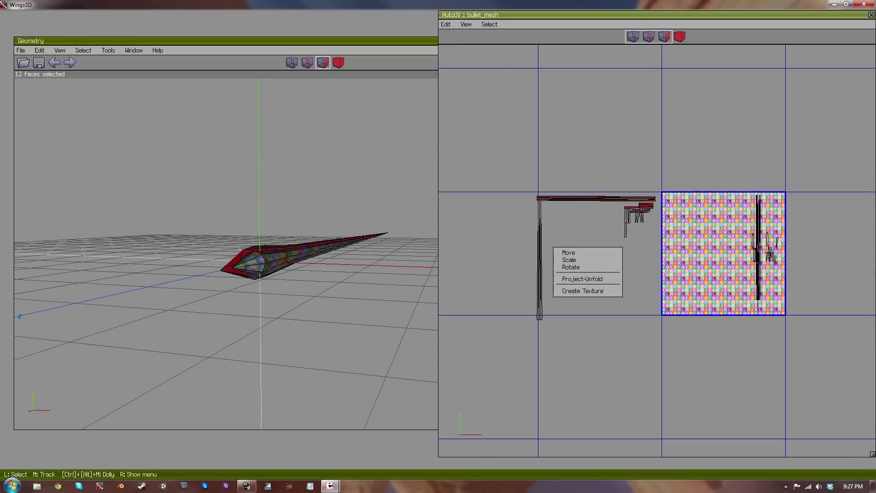
pyautogui.click(571, 267)
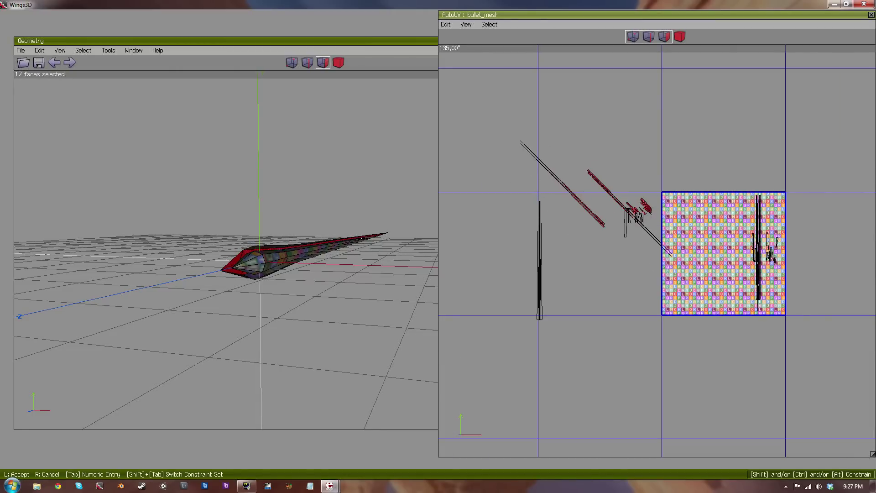
pyautogui.click(571, 267)
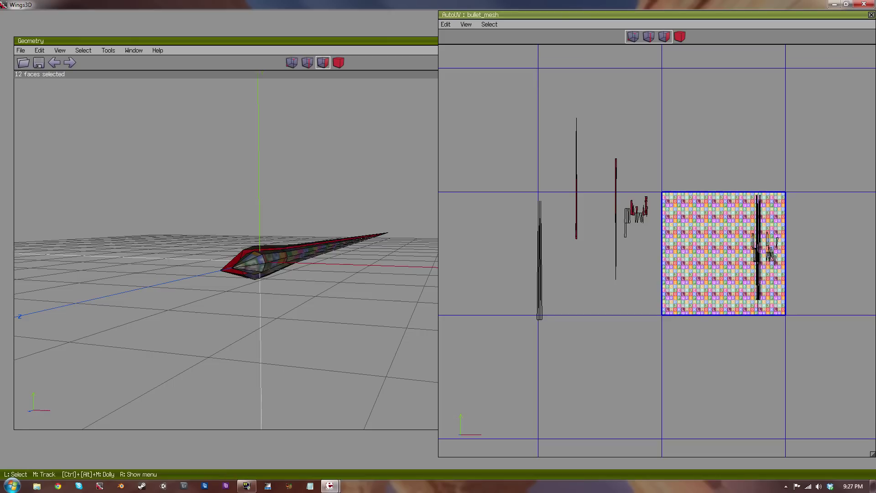
pyautogui.press('space')
# Step: Move the outer shell's farther rotated strip pair freely over to its small UV islands
pyautogui.moveTo(569, 222); pyautogui.dragTo(587, 242)
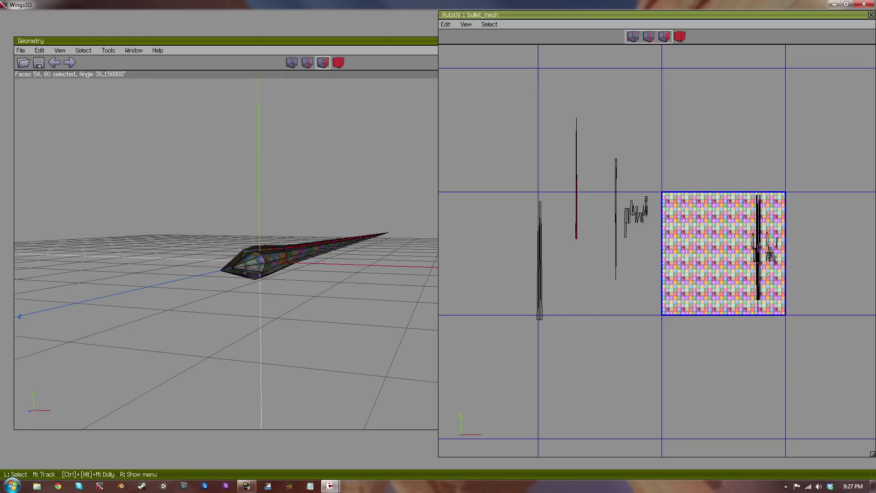
pyautogui.rightClick(579, 214)
pyautogui.click(598, 220)
pyautogui.click(601, 220)
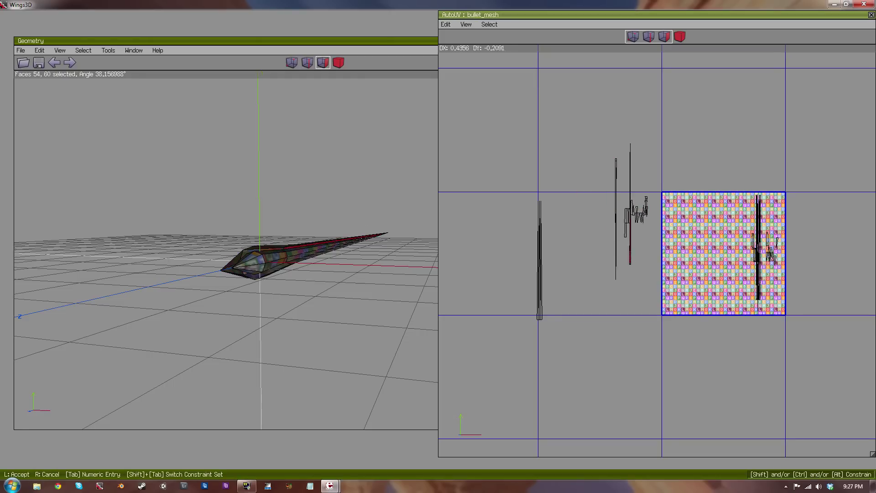
pyautogui.click(639, 255)
pyautogui.press('space')
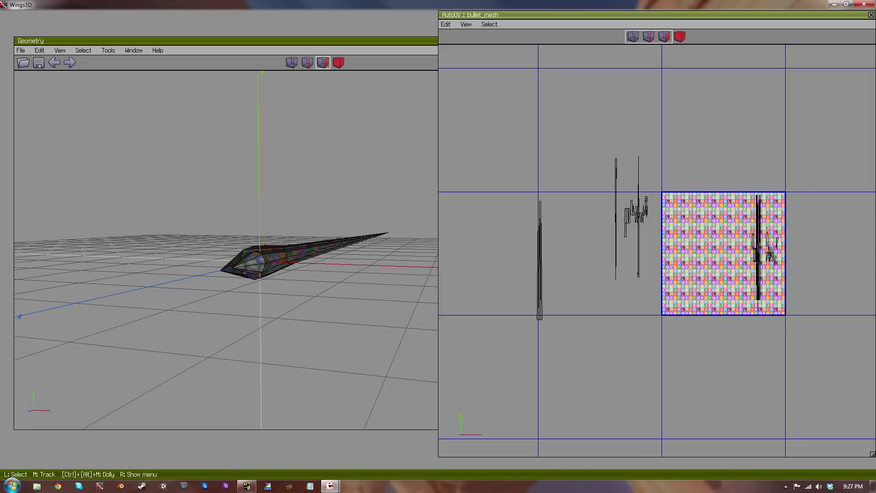
# Step: Select the outer shell's four remaining long vertical strips and move them freely into its other UV islands
pyautogui.moveTo(491, 246); pyautogui.dragTo(579, 297)
pyautogui.rightClick(580, 237)
pyautogui.click(597, 243)
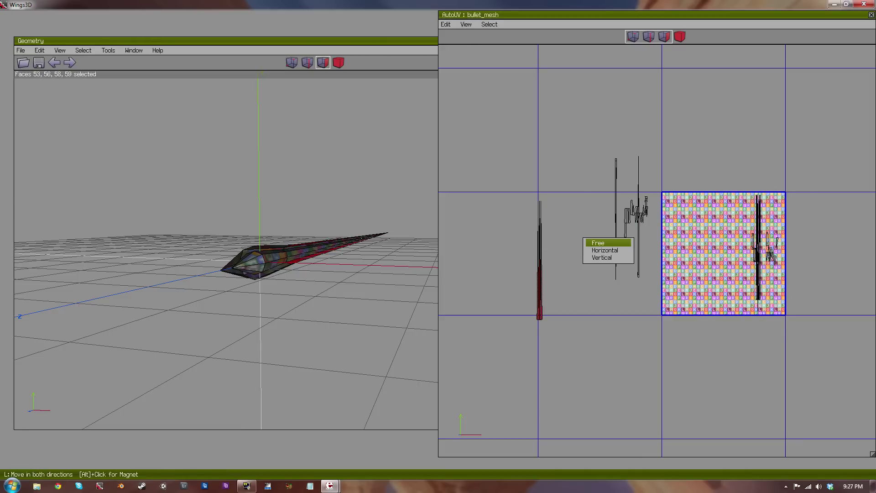
pyautogui.click(598, 243)
pyautogui.click(633, 246)
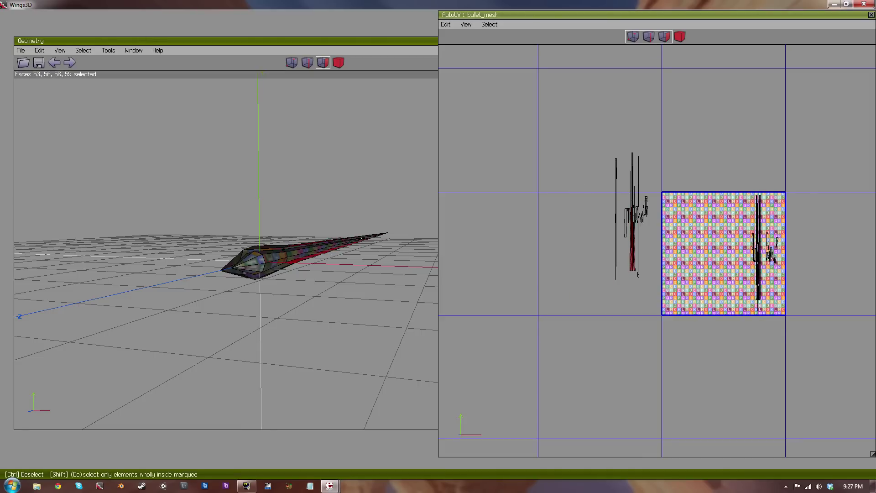
# Step: Select all 24 outer shell UV islands and move them together into the left part of the texture square
pyautogui.moveTo(567, 288); pyautogui.dragTo(671, 139)
pyautogui.rightClick(673, 148)
pyautogui.click(691, 143)
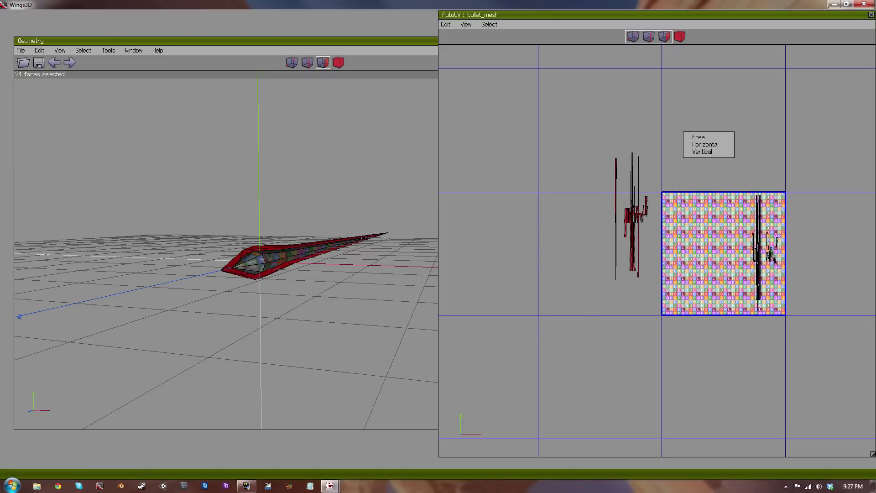
pyautogui.click(697, 137)
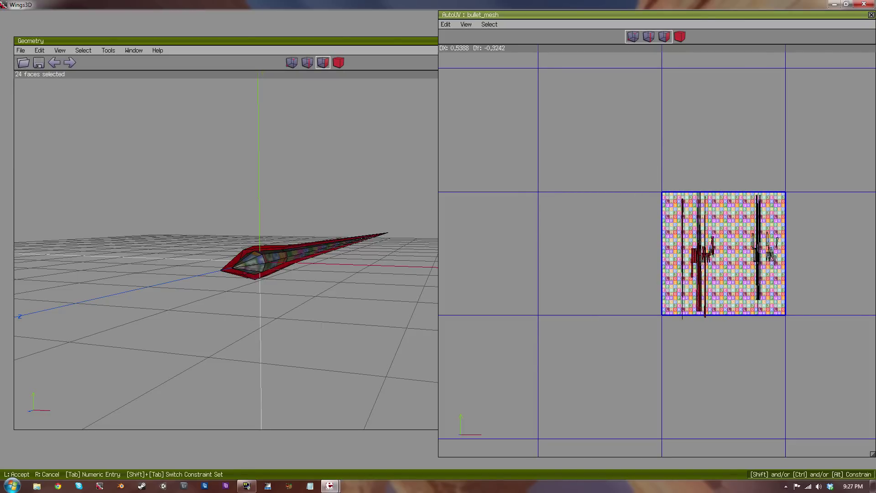
pyautogui.click(697, 251)
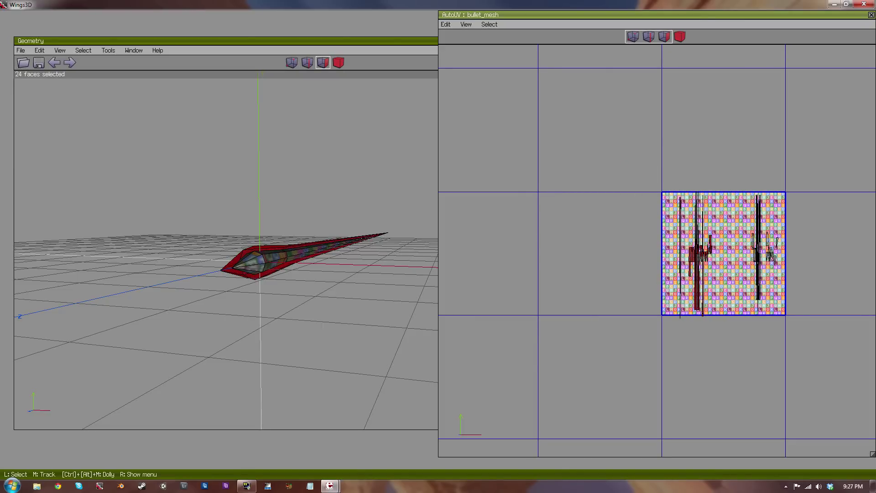
# Step: Scale the outer shell's UV islands down to about 86% so they fit within the texture square
pyautogui.rightClick(695, 136)
pyautogui.click(717, 142)
pyautogui.click(723, 139)
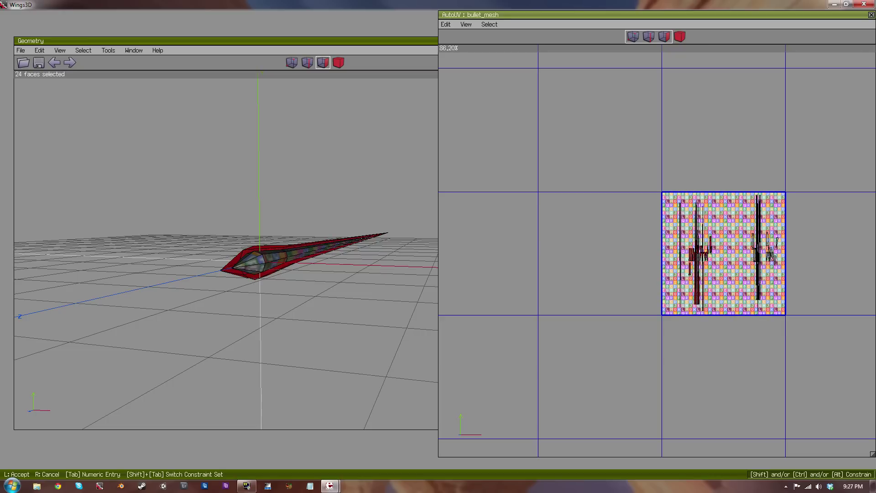
pyautogui.click(703, 253)
pyautogui.press('space')
pyautogui.scroll(5, 703, 253)
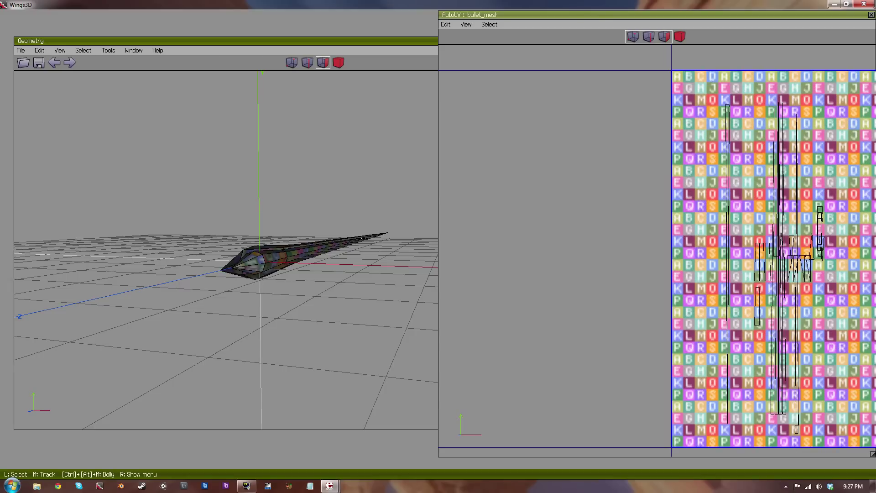
# Step: Select the UV charts in the left half of the bullet's layout and move them freely, slightly further left
pyautogui.scroll(-1, 703, 253)
pyautogui.moveTo(703, 253); pyautogui.dragTo(523, 244, button='middle')
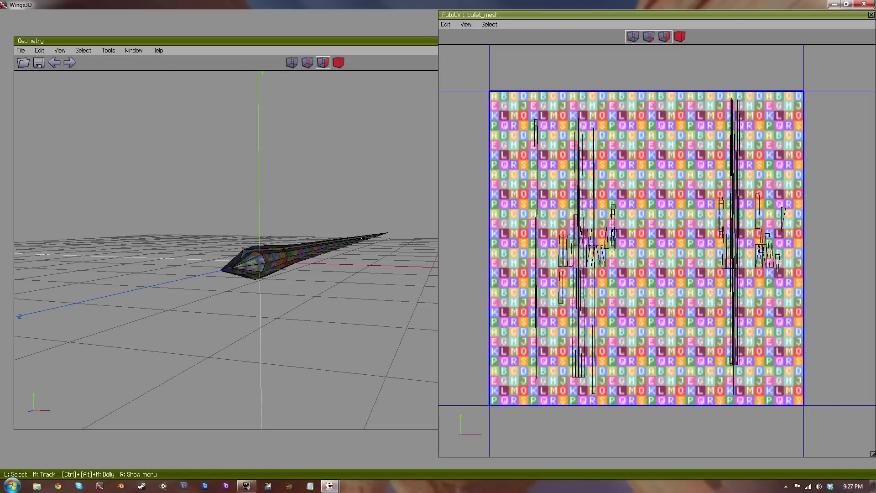
pyautogui.scroll(8, 226, 250)
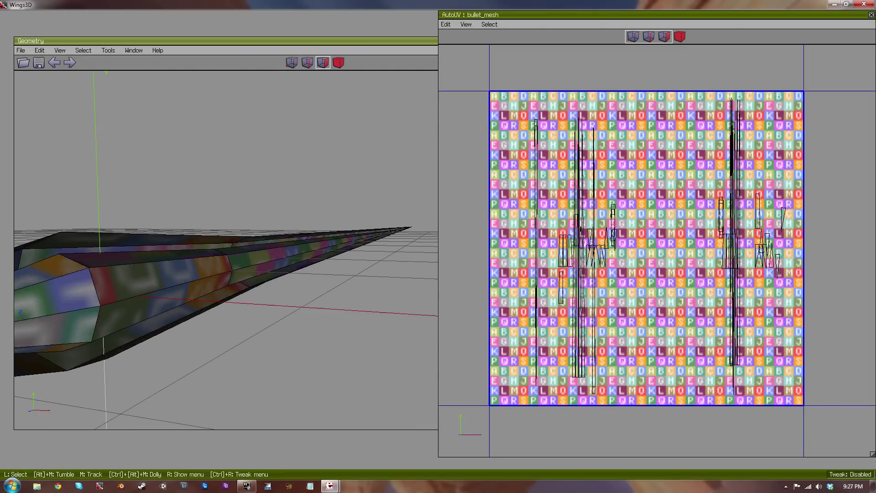
pyautogui.scroll(-4, 226, 250)
pyautogui.keyDown('alt'); pyautogui.moveTo(226, 250); pyautogui.dragTo(196, 262, button='middle'); pyautogui.keyUp('alt')
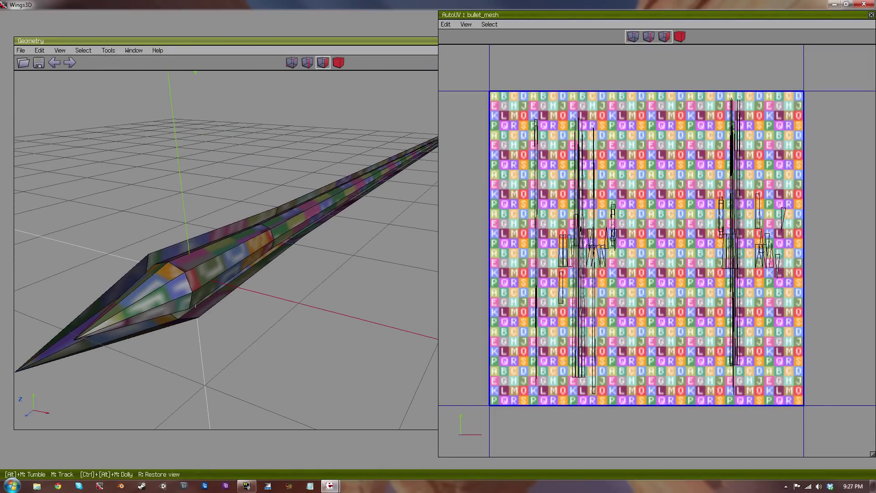
pyautogui.moveTo(672, 376); pyautogui.dragTo(489, 138)
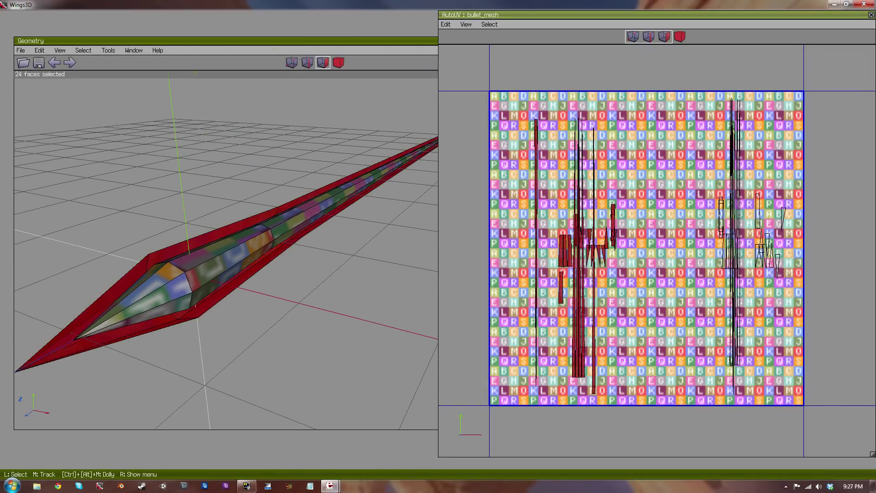
pyautogui.rightClick(658, 171)
pyautogui.click(665, 172)
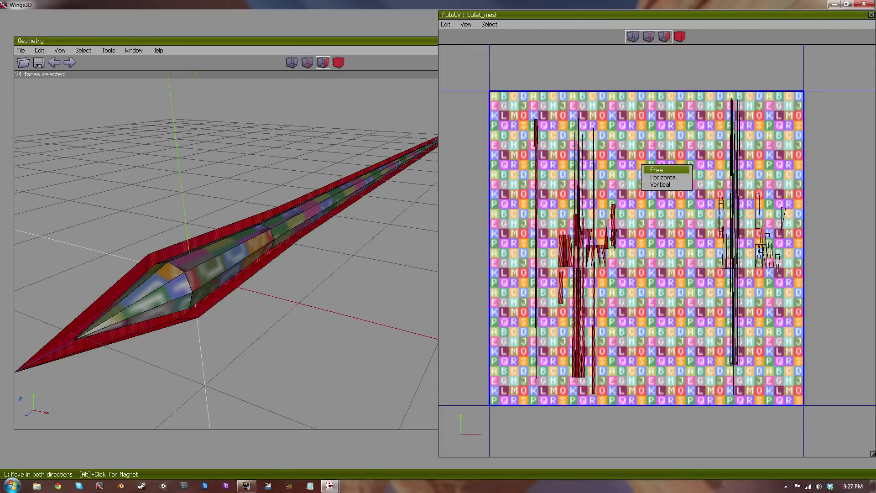
pyautogui.click(664, 170)
pyautogui.click(657, 170)
pyautogui.press('space')
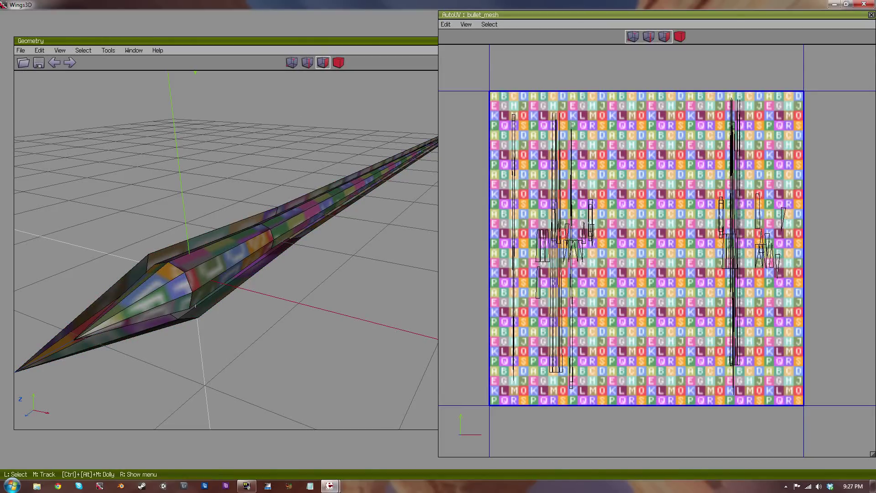
# Step: Create a 512x512 texture from the UV layout with Background and Draw Edges passes, and close the AutoUV window
pyautogui.scroll(-1, 657, 250)
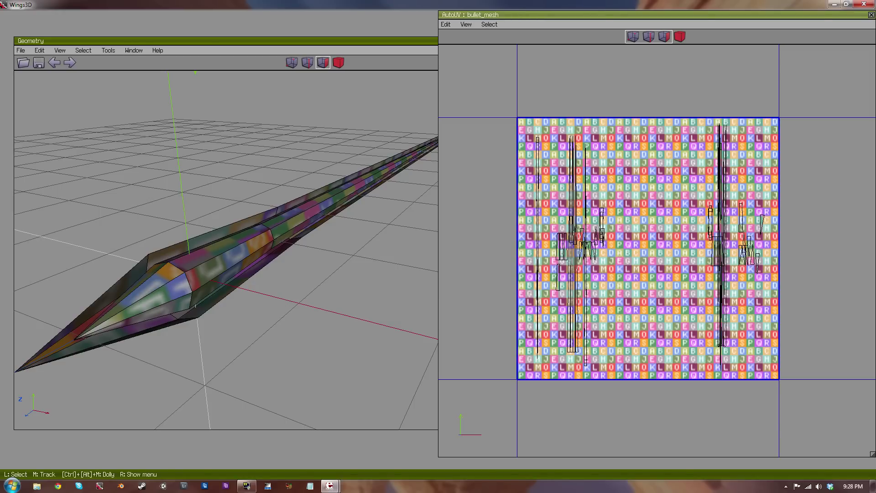
pyautogui.rightClick(650, 120)
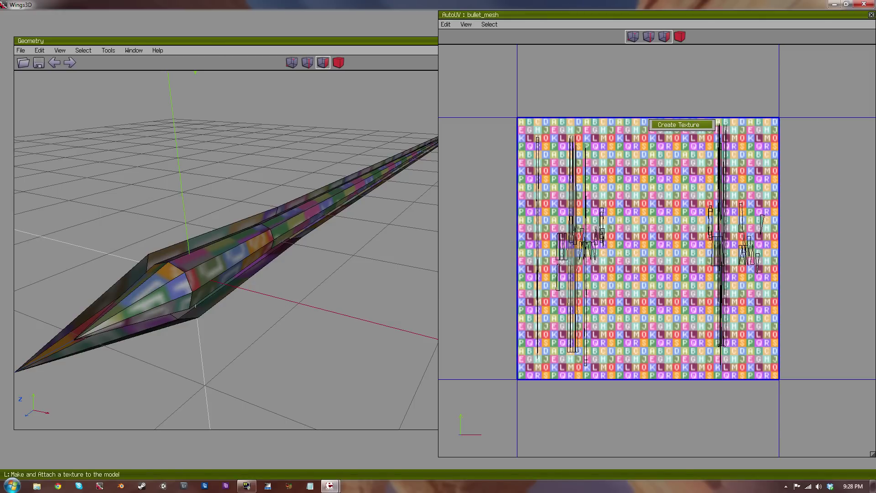
pyautogui.click(675, 125)
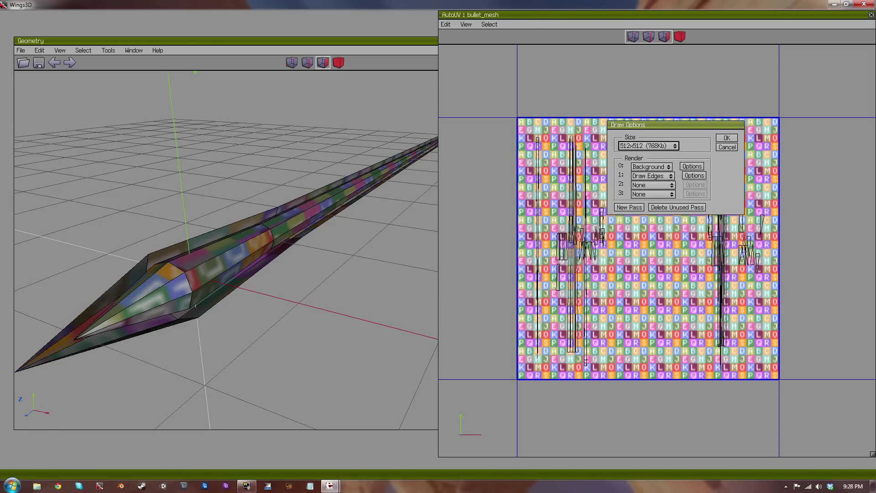
pyautogui.click(649, 145)
pyautogui.click(649, 144)
pyautogui.click(649, 145)
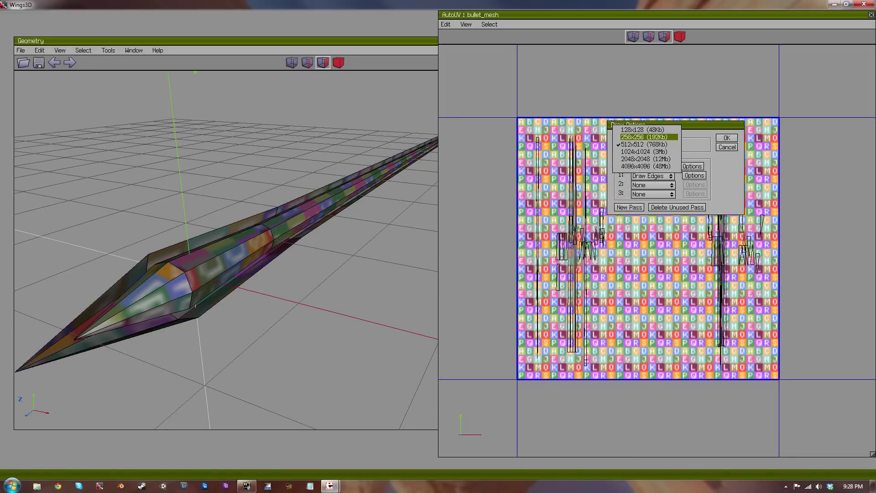
pyautogui.click(649, 144)
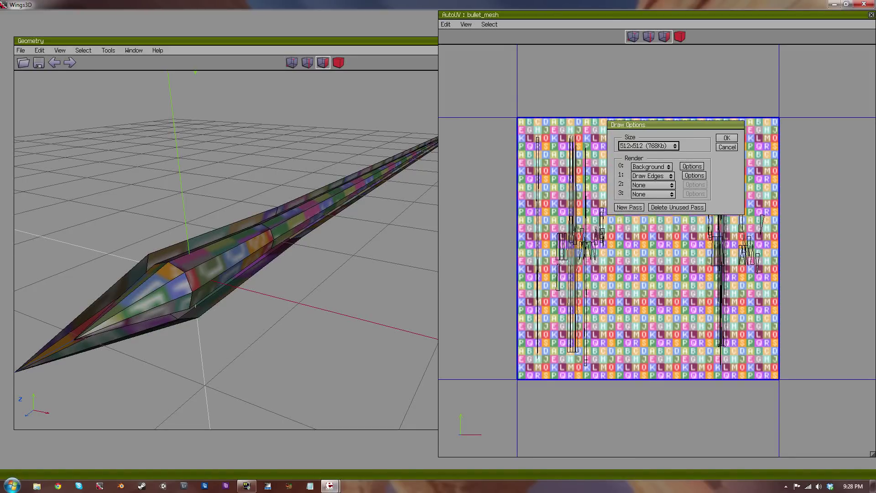
pyautogui.click(727, 137)
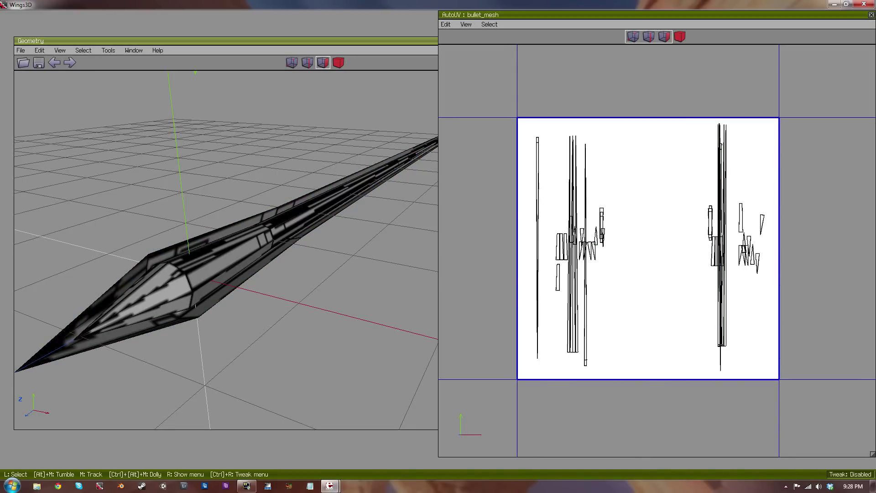
pyautogui.scroll(-2, 232, 261)
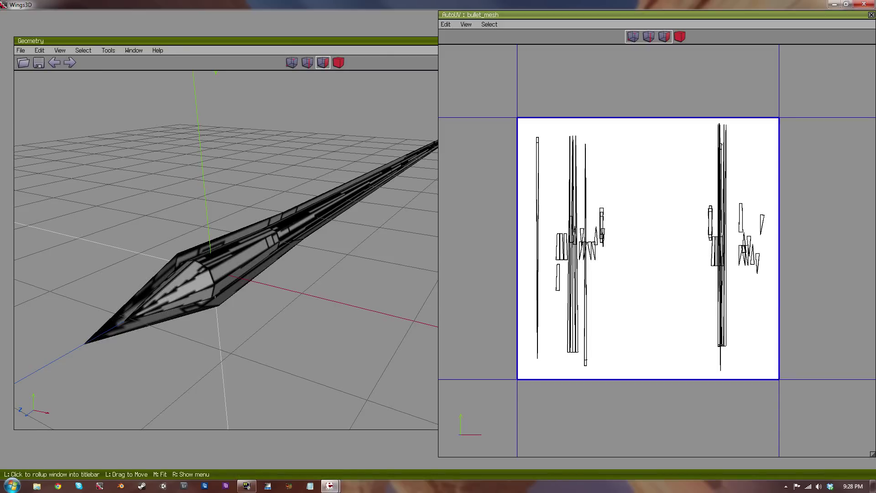
pyautogui.click(872, 14)
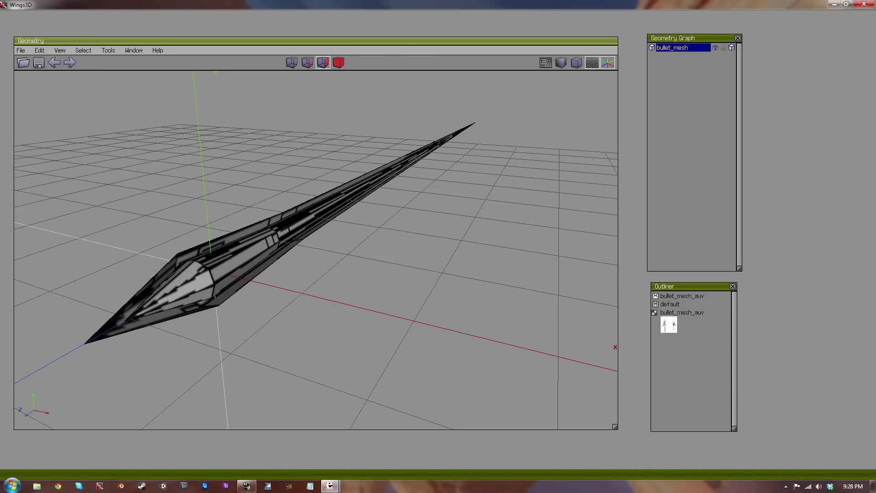
# Step: Begin a 3D Studio (.3ds) export of the model and create a desktop folder named "bullet for rztuts2"
pyautogui.moveTo(316, 41)
pyautogui.mouseDown()
pyautogui.moveTo(327, 34)
pyautogui.moveTo(318, 36)
pyautogui.mouseUp()
pyautogui.click(23, 45)
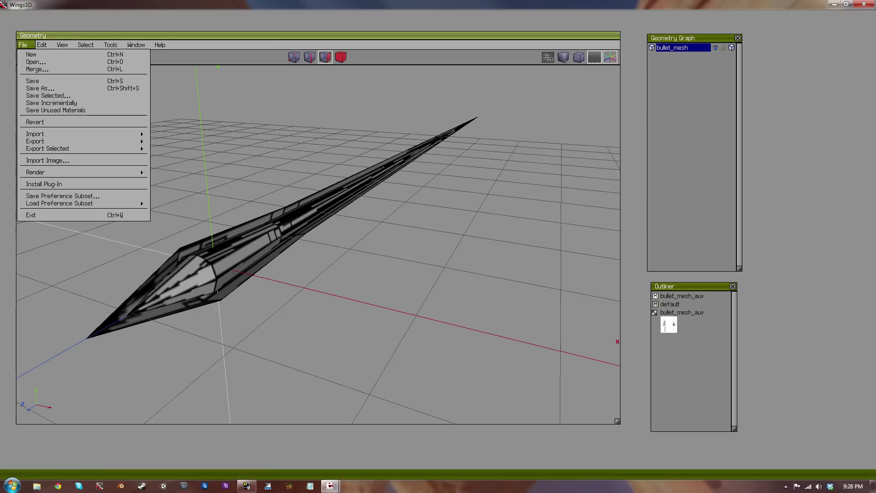
pyautogui.moveTo(69, 134)
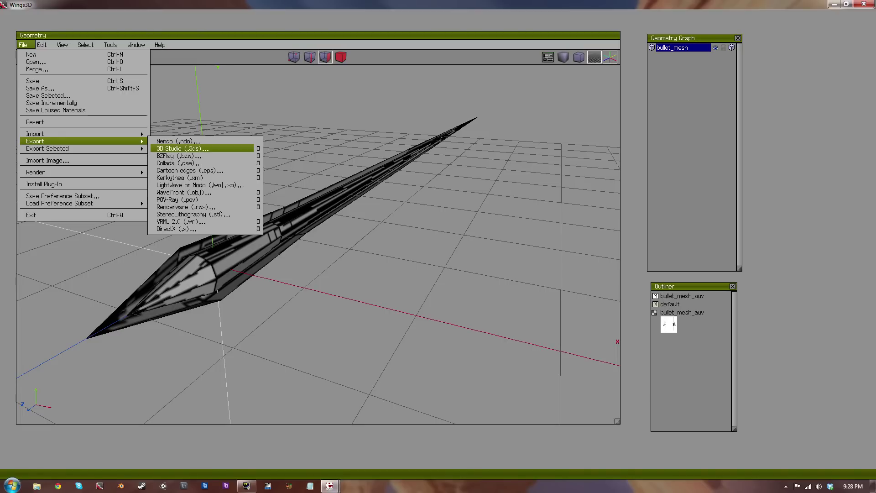
pyautogui.click(183, 149)
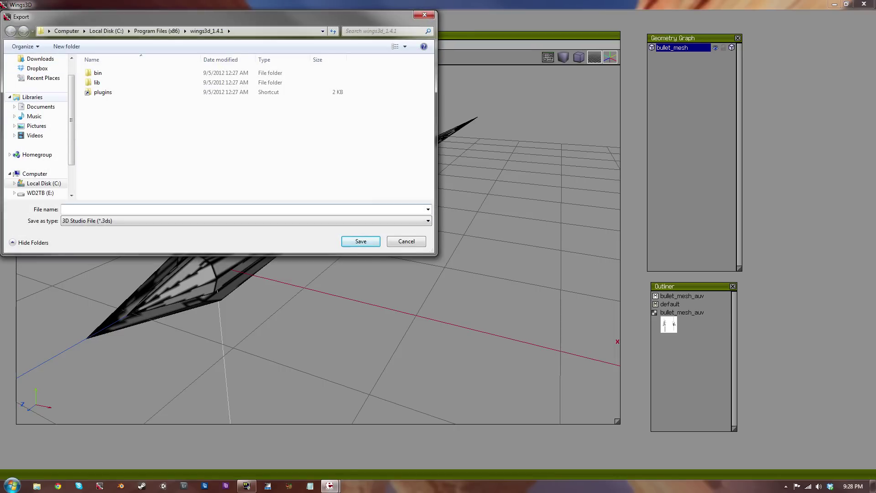
pyautogui.moveTo(71, 119); pyautogui.dragTo(71, 104)
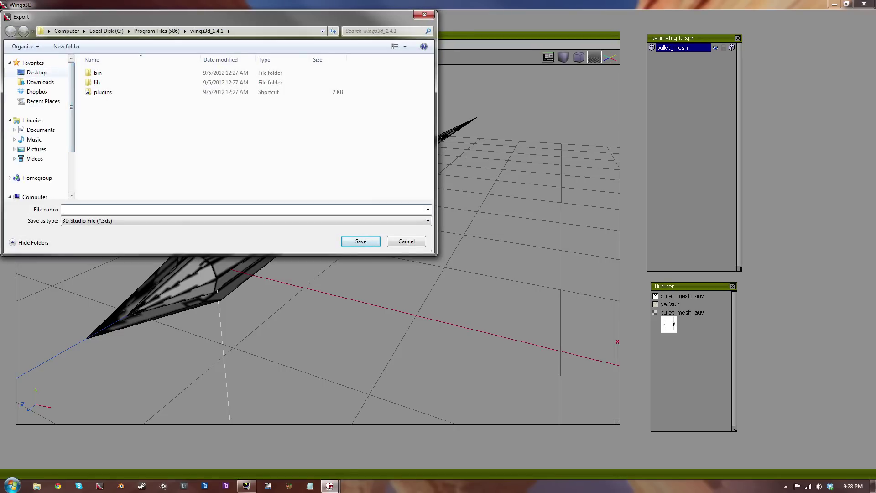
pyautogui.click(40, 72)
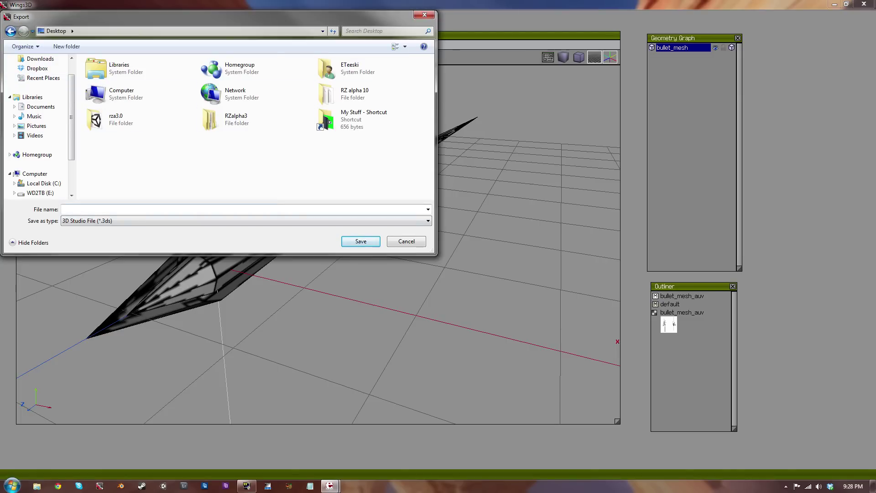
pyautogui.click(67, 46)
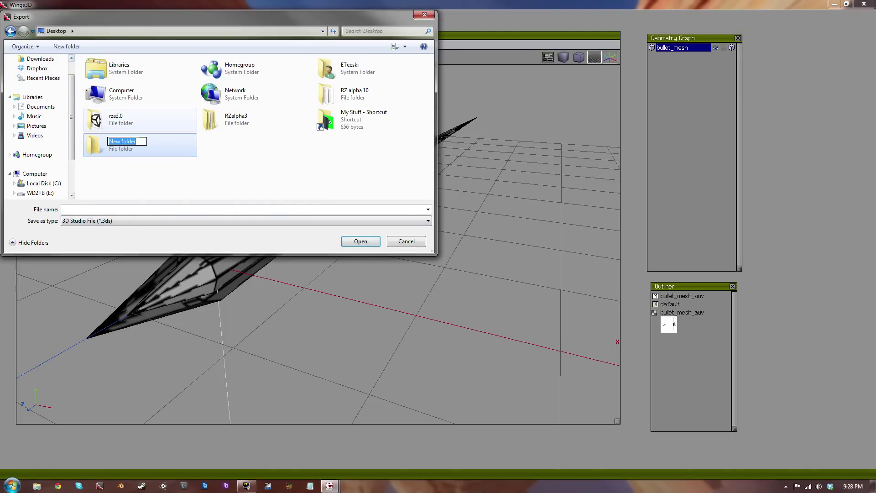
pyautogui.write('bullet for')
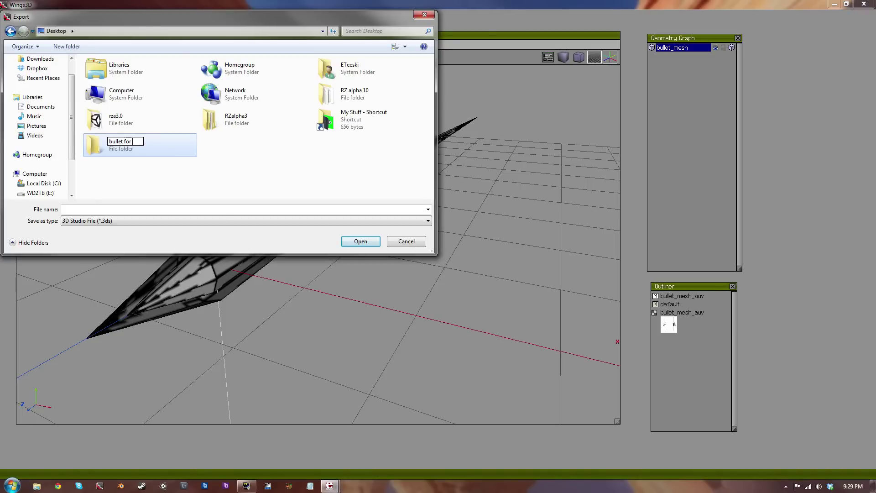
pyautogui.write(' rztuts2')
pyautogui.press('Return')
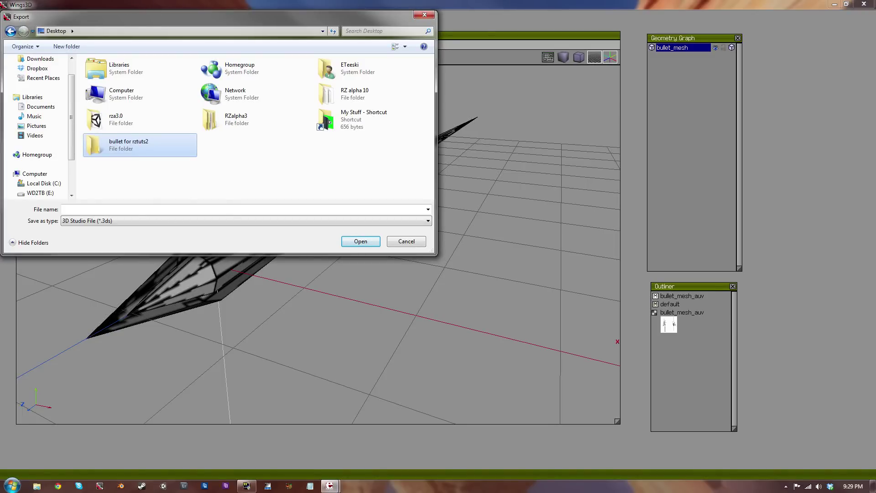
# Step: Export the model into the "bullet for rztuts2" folder under the file name bullet
pyautogui.press('Return')
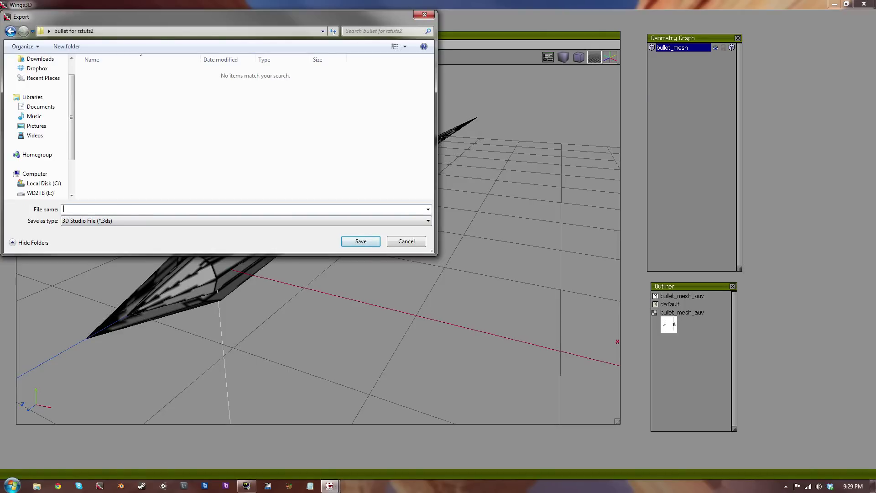
pyautogui.write('bullet')
pyautogui.press('Return')
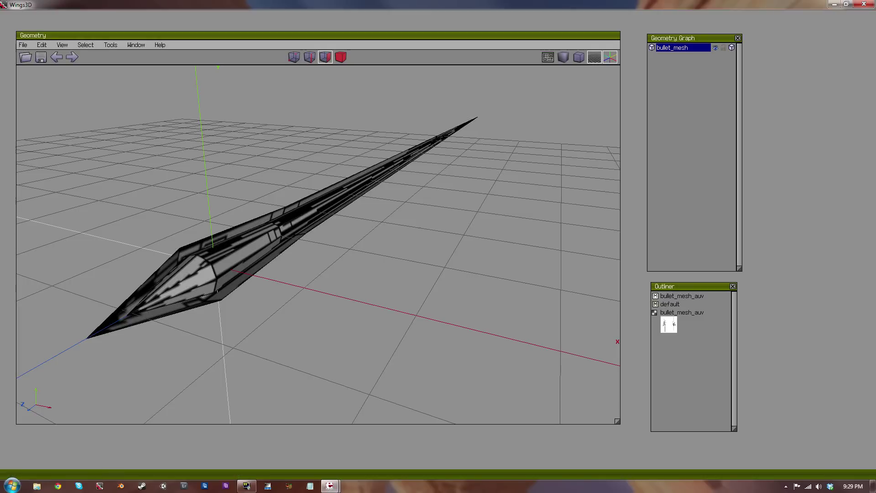
# Step: Try to make the bullet_mesh_auv texture image external as bullet_mesh_auv.bmp in the "bullet for rztuts2" folder
pyautogui.click(682, 312)
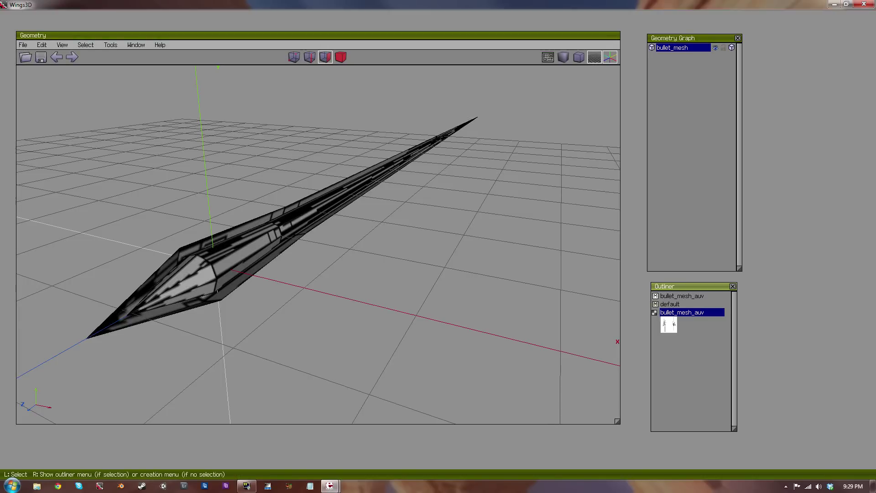
pyautogui.rightClick(664, 317)
pyautogui.click(693, 329)
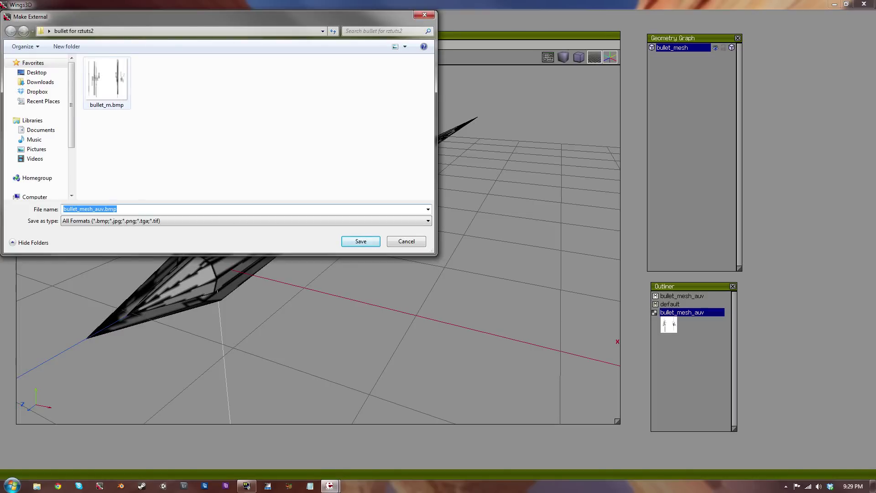
pyautogui.click(361, 241)
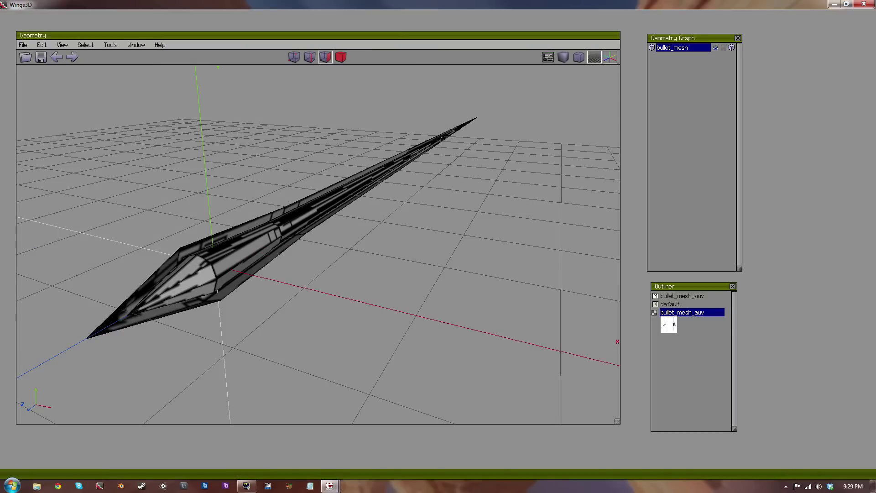
# Step: On the desktop, move the "bullet for rztuts2" folder away from the other icons and open it
pyautogui.click(834, 4)
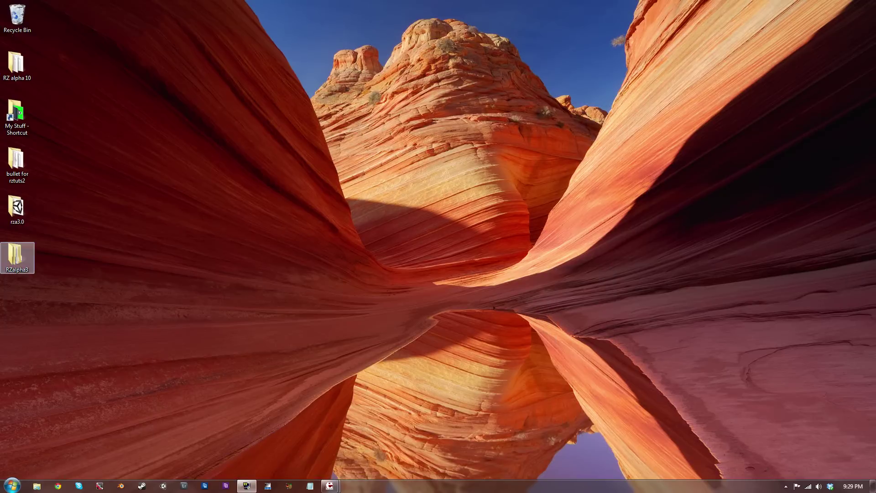
pyautogui.moveTo(16, 160); pyautogui.dragTo(120, 161)
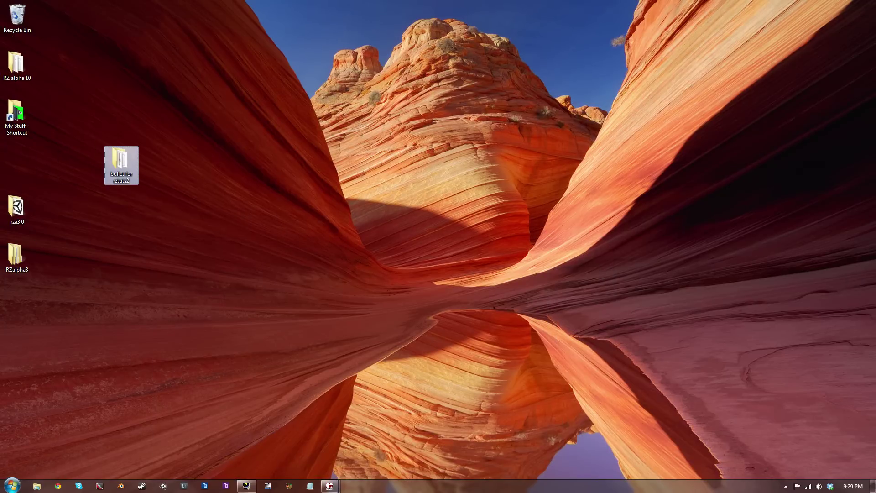
pyautogui.doubleClick(120, 162)
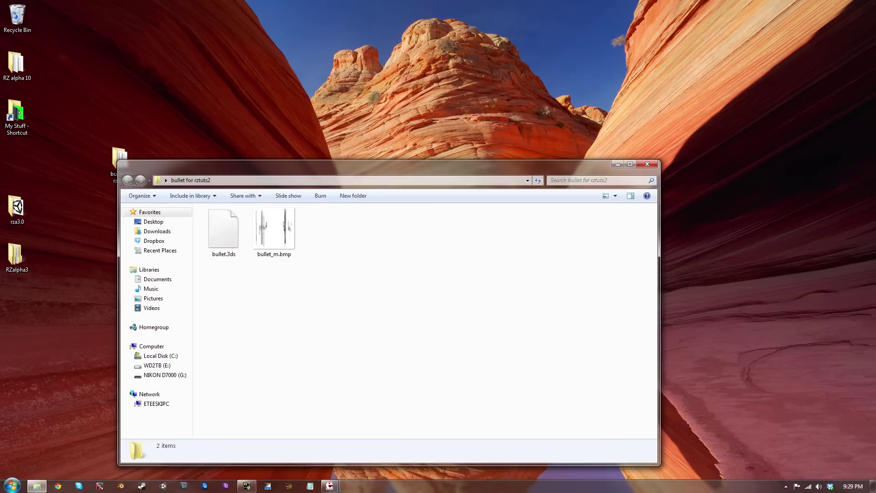
# Step: Check the exported files by previewing bullet_m.bmp at full view, and switch back to Wings3D
pyautogui.click(224, 233)
pyautogui.click(274, 233)
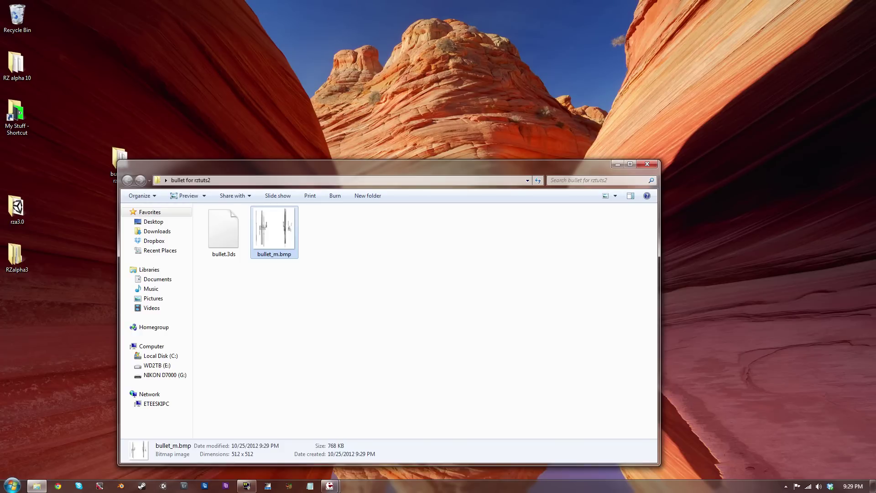
pyautogui.rightClick(288, 231)
pyautogui.click(301, 238)
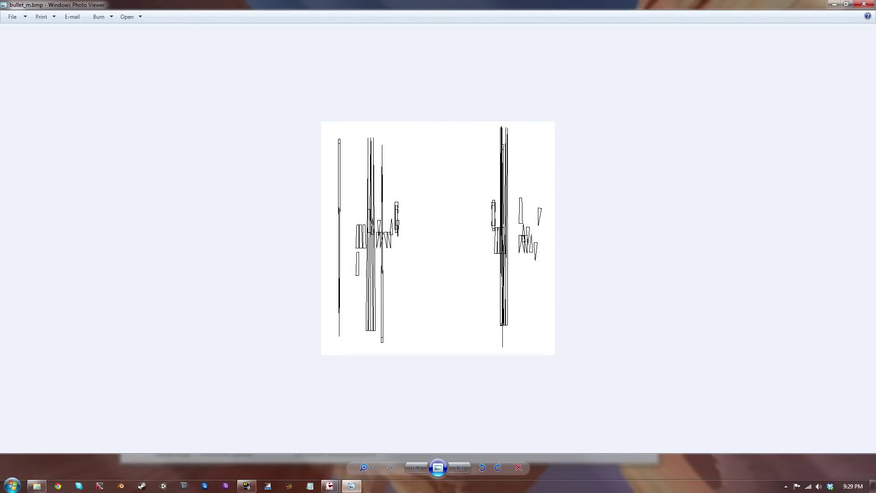
pyautogui.hotkey('alt', 'F4')
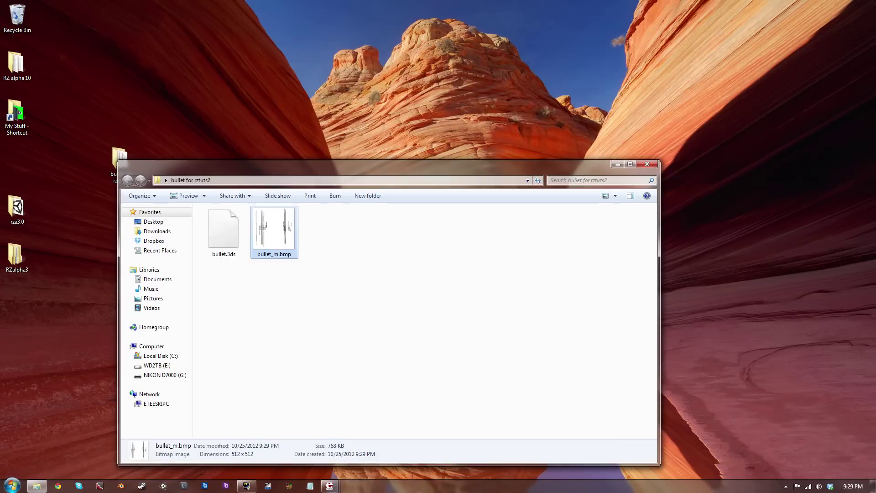
pyautogui.moveTo(388, 165); pyautogui.dragTo(420, 124)
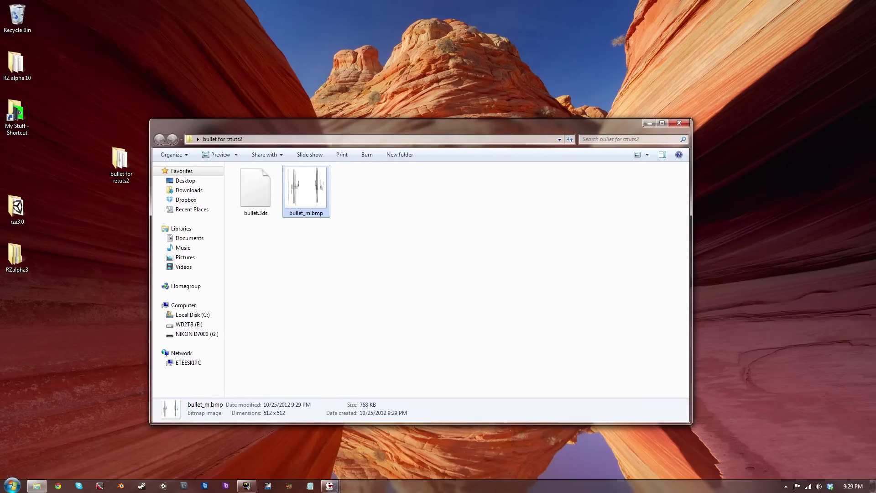
pyautogui.click(329, 485)
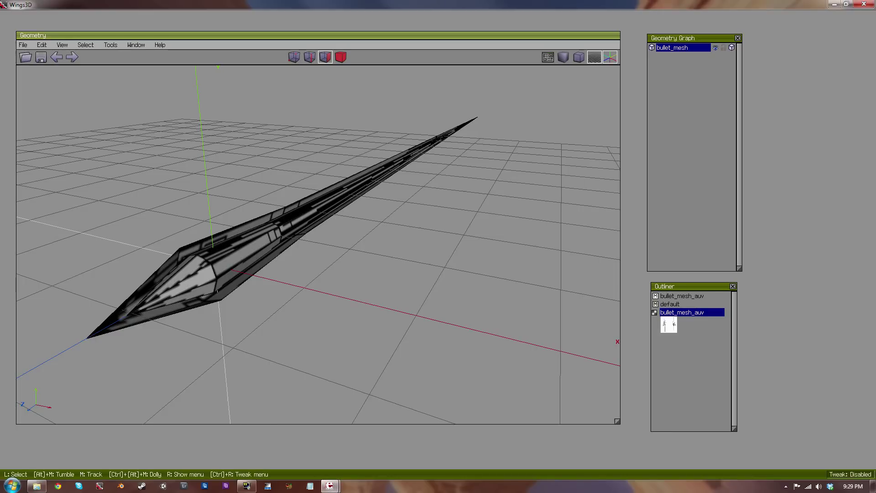
# Step: Save the scene as "bullet wings file" in the "bullet for rztuts2" folder, and close Wings3D and the folder window
pyautogui.click(41, 57)
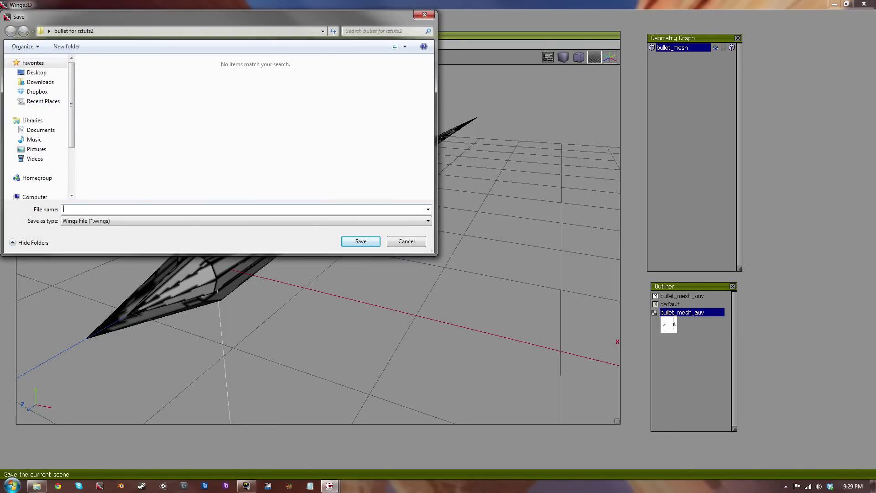
pyautogui.write('bullet wings file')
pyautogui.press('Return')
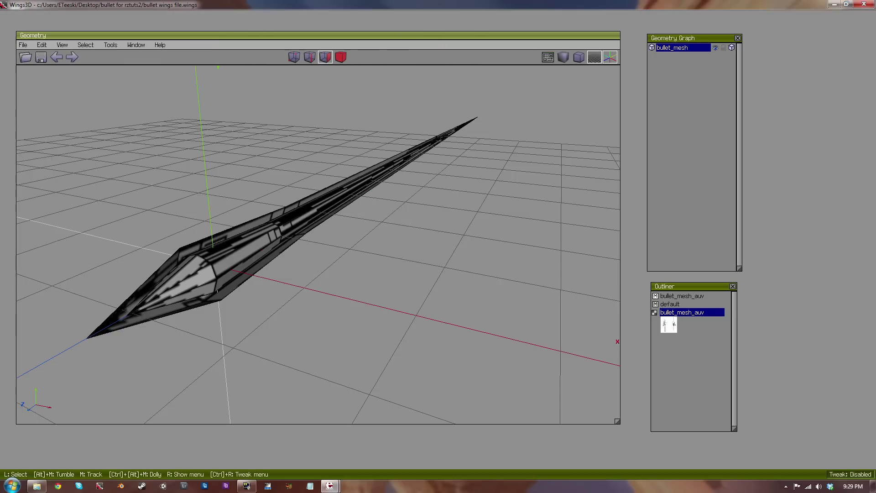
pyautogui.click(864, 4)
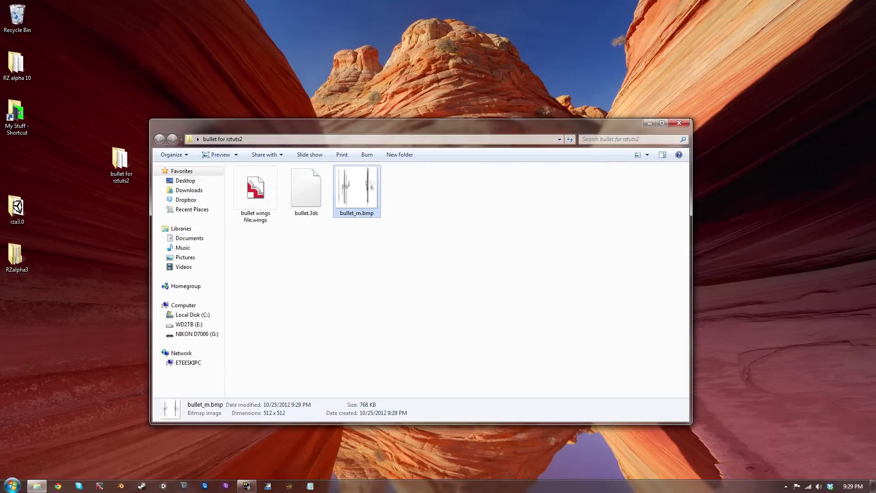
pyautogui.hotkey('alt', 'F4')
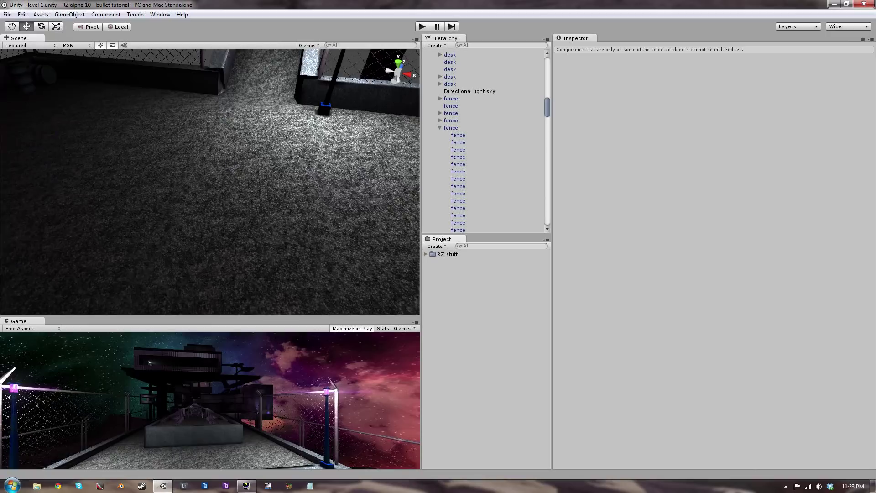
# Step: In the Unity project, import bullet.3ds as a new asset from the desktop folder "bullet for rztuts2"
pyautogui.press('w')
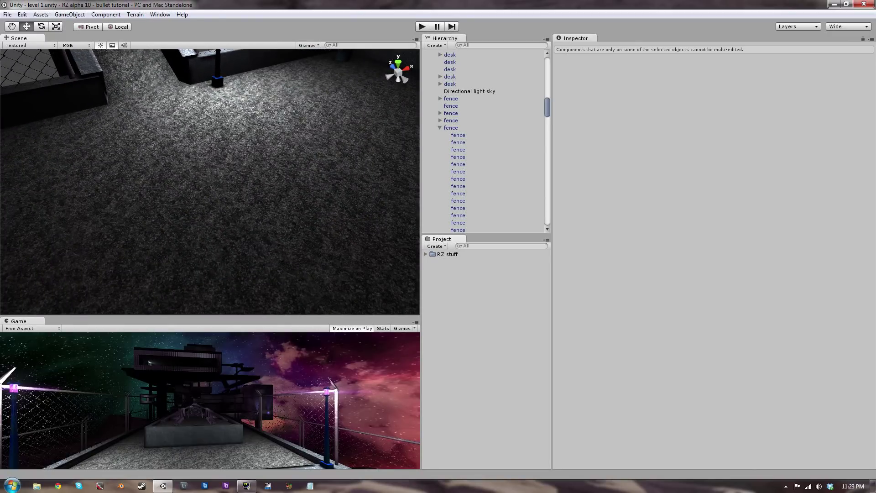
pyautogui.rightClick(439, 295)
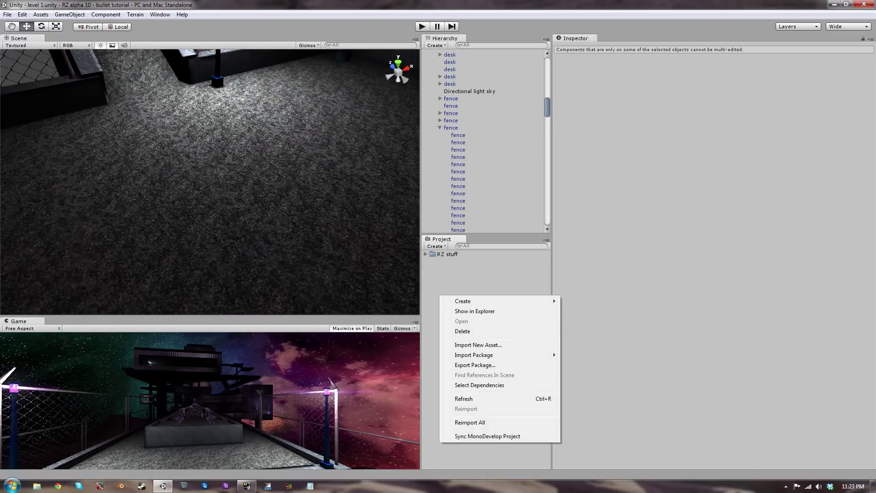
pyautogui.click(478, 346)
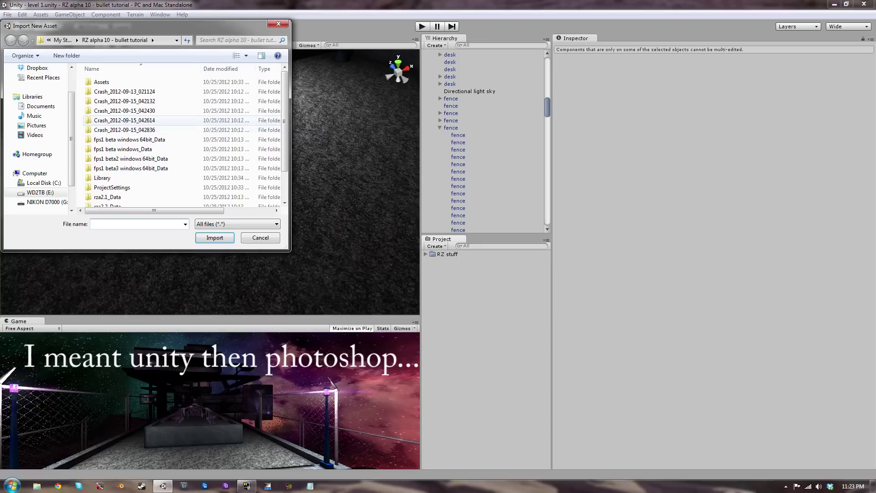
pyautogui.scroll(2, 36, 137)
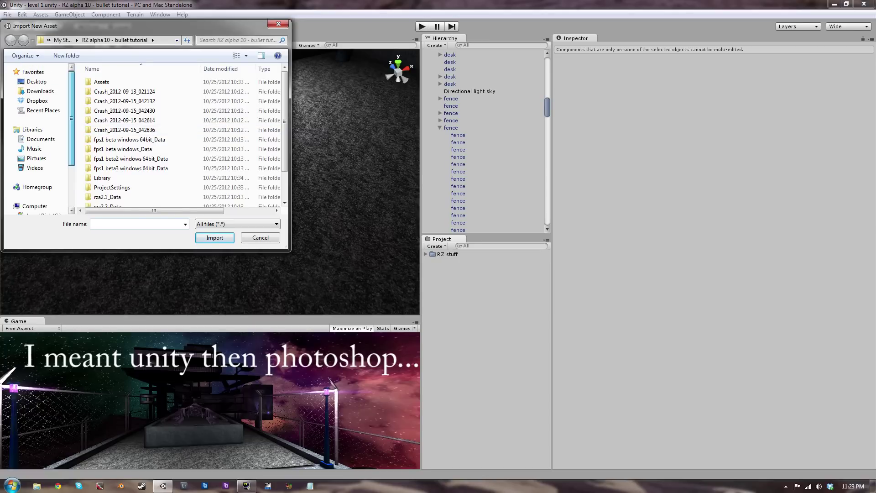
pyautogui.click(37, 81)
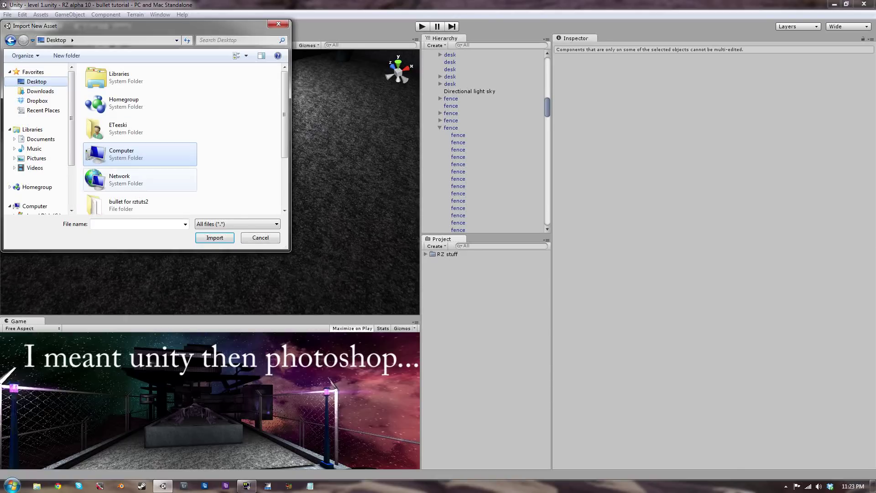
pyautogui.scroll(-1, 37, 137)
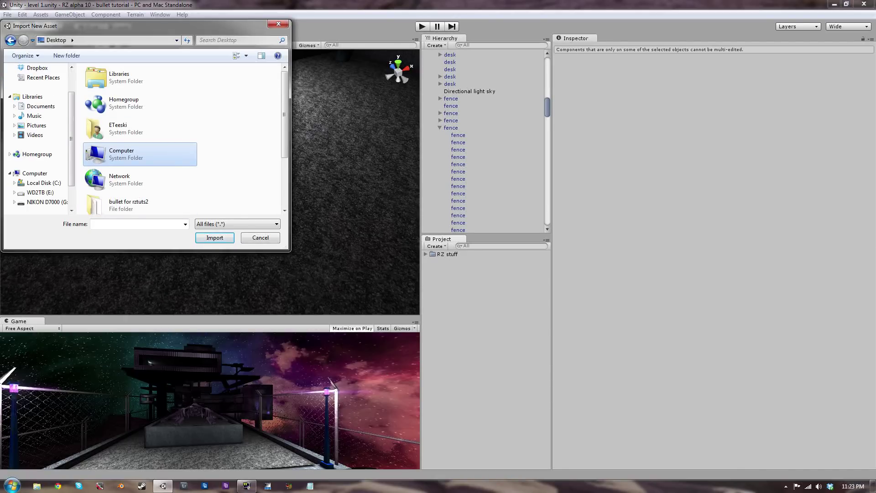
pyautogui.scroll(-1, 137, 155)
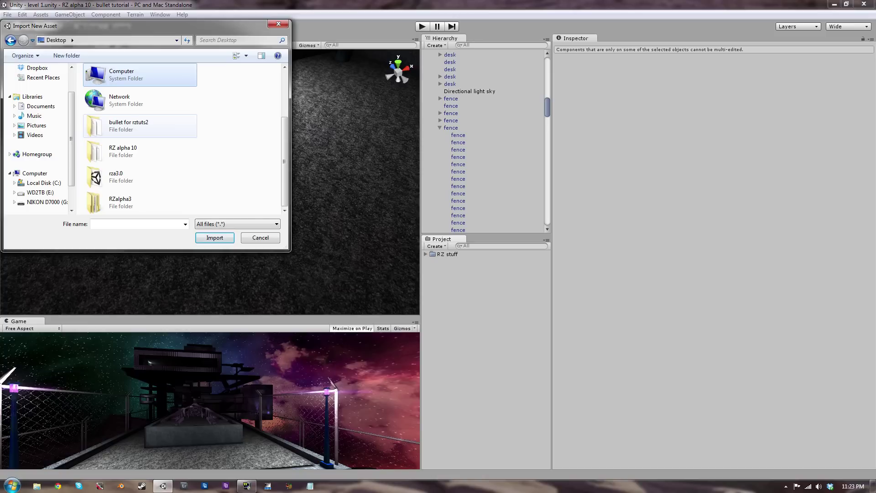
pyautogui.doubleClick(132, 126)
pyautogui.click(107, 93)
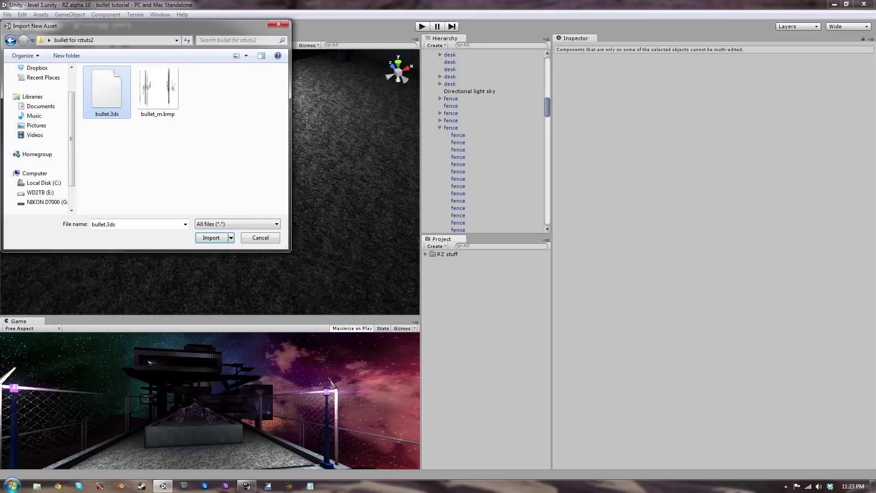
pyautogui.click(157, 93)
pyautogui.click(107, 93)
pyautogui.click(211, 237)
# Step: Import the texture bullet_m.bmp from the "bullet for rztuts2" folder as a new asset
pyautogui.rightClick(475, 343)
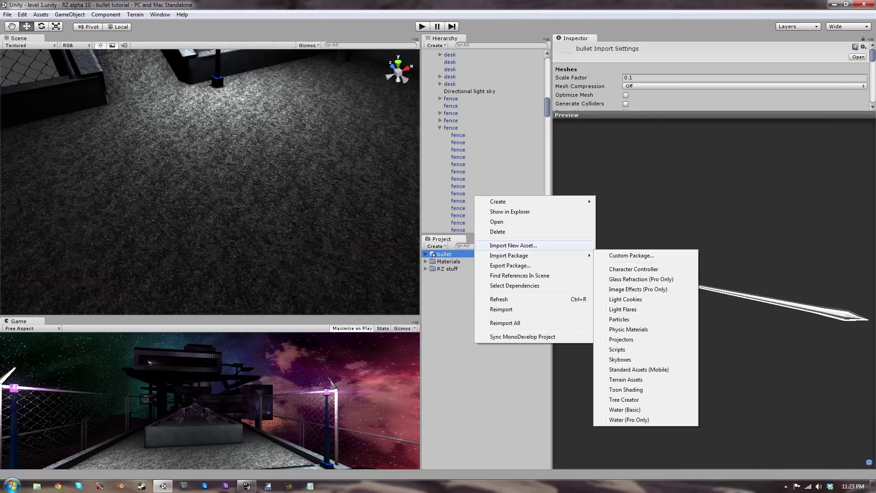
pyautogui.click(514, 245)
pyautogui.click(173, 89)
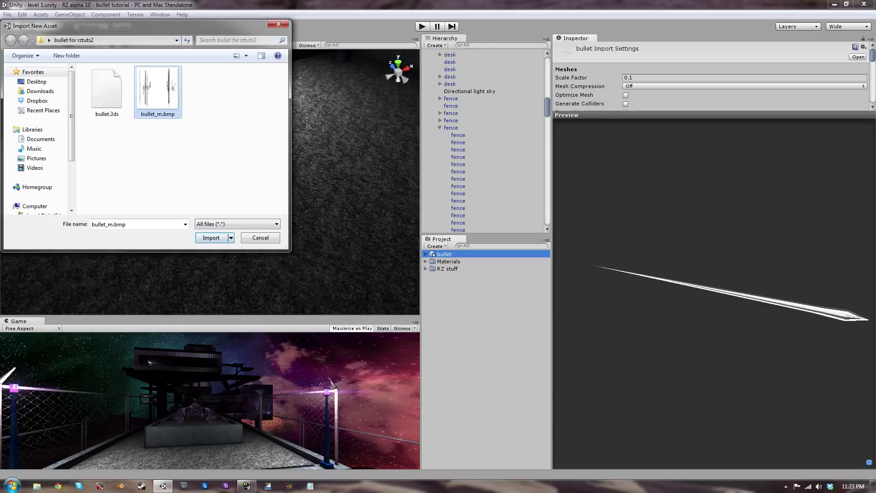
pyautogui.click(212, 237)
pyautogui.click(479, 338)
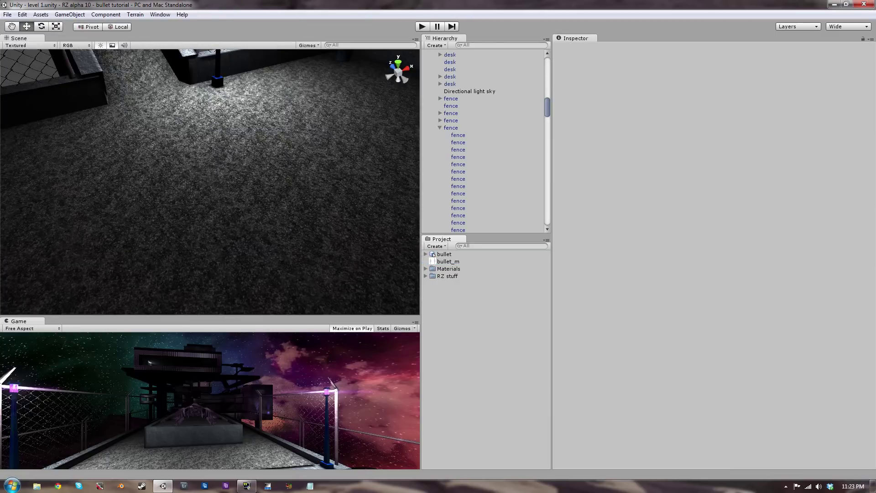
# Step: Inspect the imported bullet_m texture, open it in its default image viewer, and close the viewer
pyautogui.click(444, 255)
pyautogui.click(448, 261)
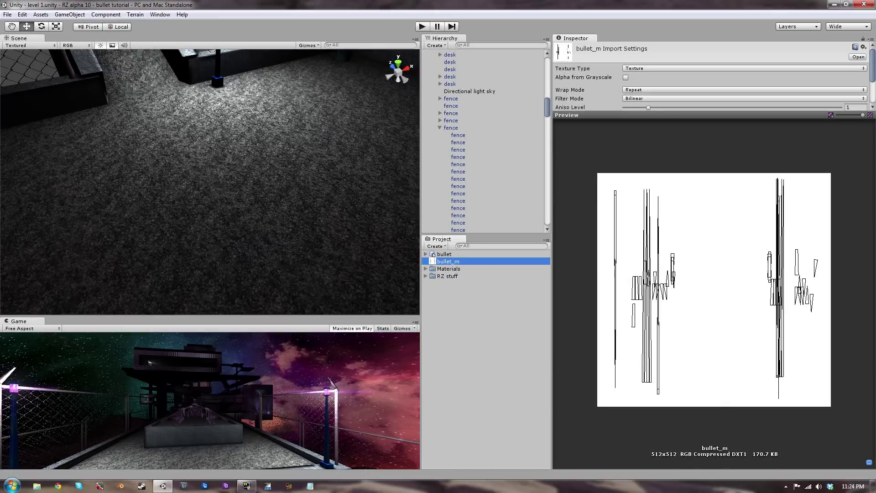
pyautogui.rightClick(449, 262)
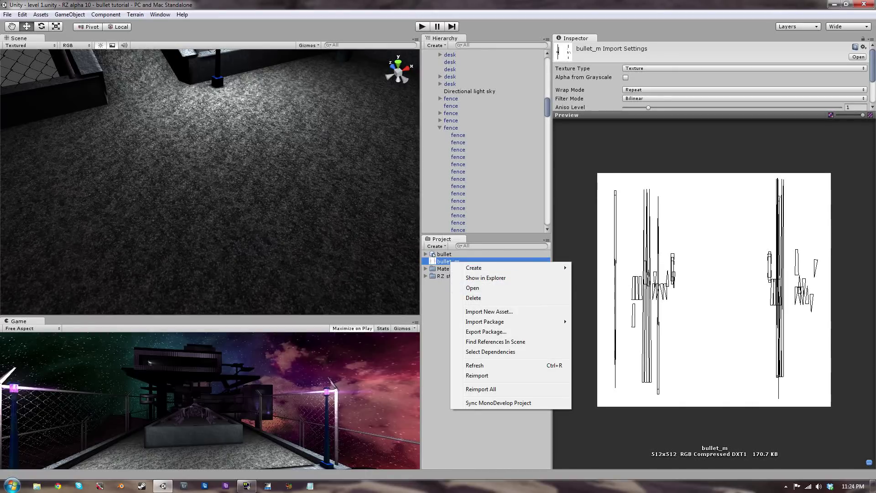
pyautogui.click(472, 288)
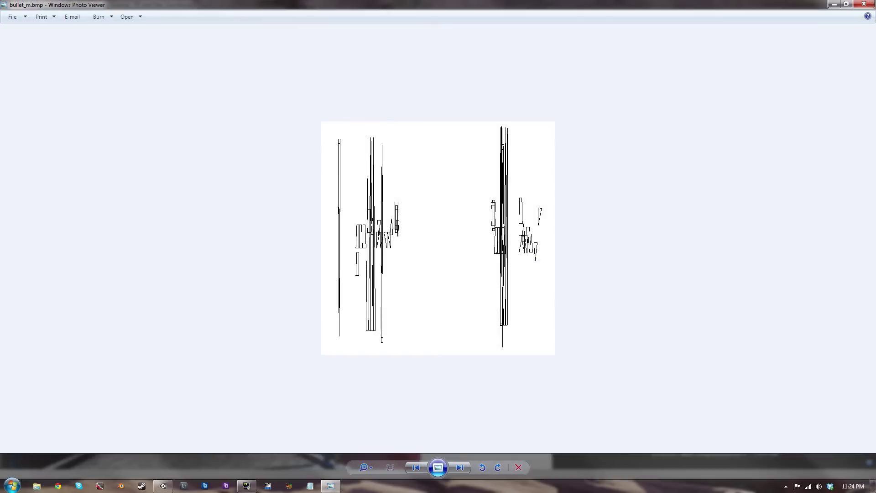
pyautogui.click(864, 4)
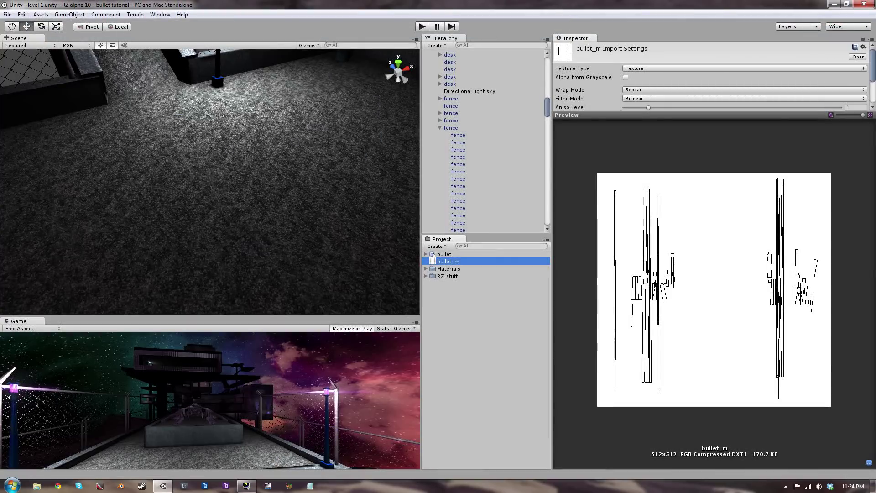
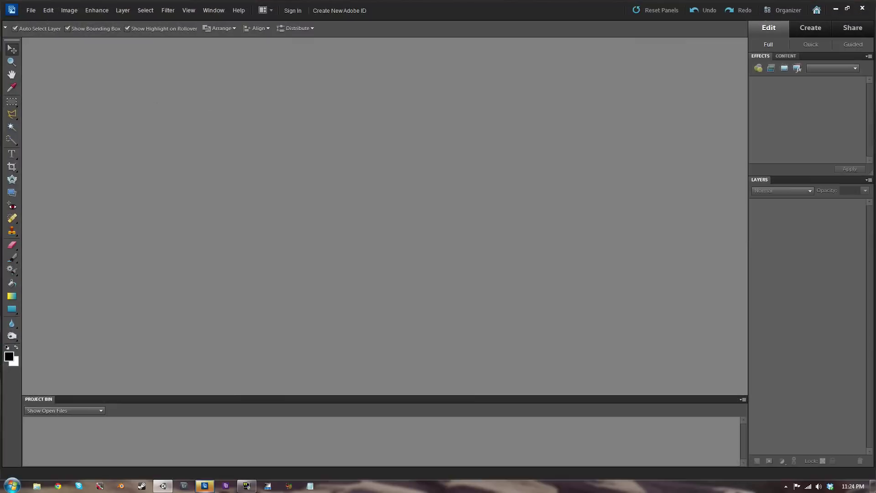
# Step: In Photoshop Elements, open bullet_m.bmp from the Assets folder of the "RZ alpha 10 - bullet tutorial" project
pyautogui.click(30, 10)
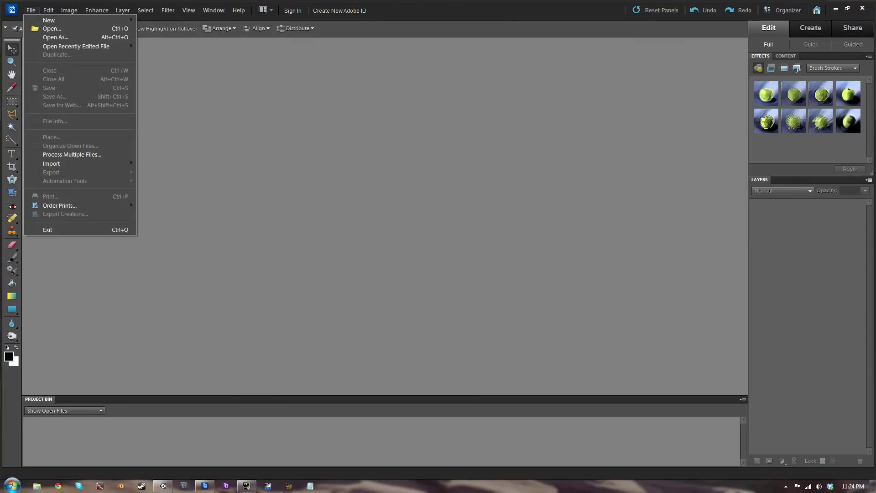
pyautogui.click(52, 28)
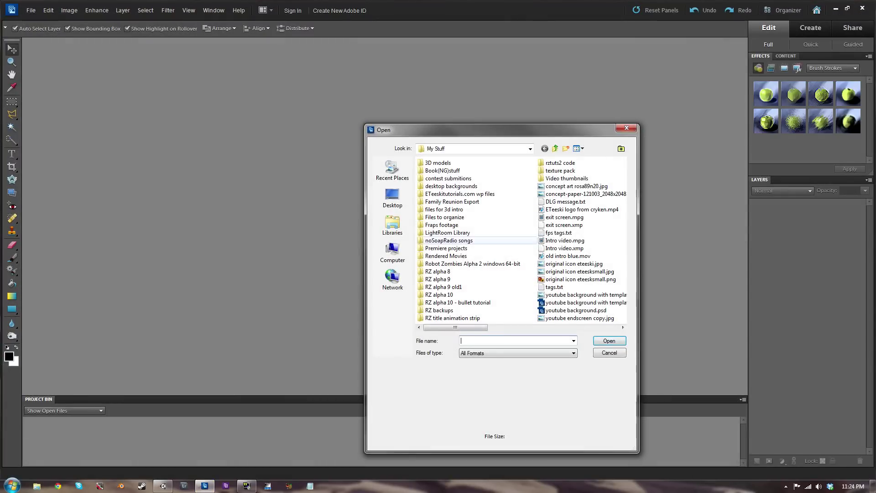
pyautogui.doubleClick(458, 302)
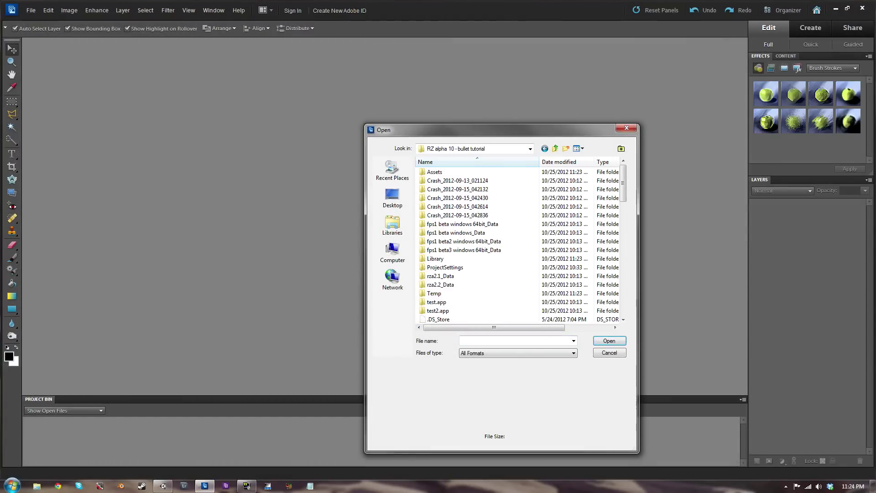
pyautogui.doubleClick(434, 172)
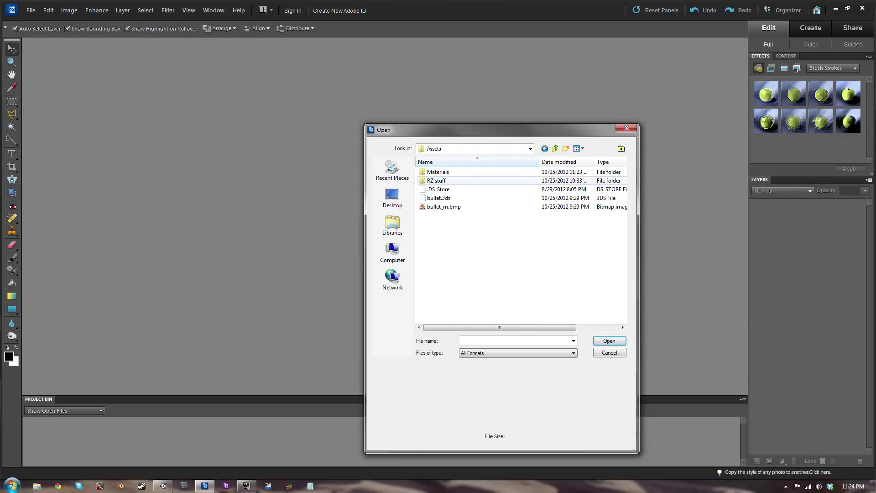
pyautogui.click(444, 206)
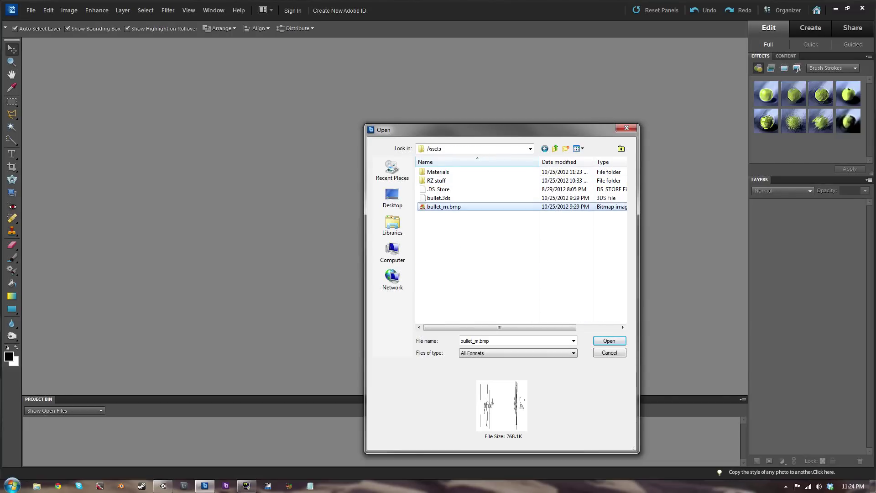
pyautogui.click(610, 341)
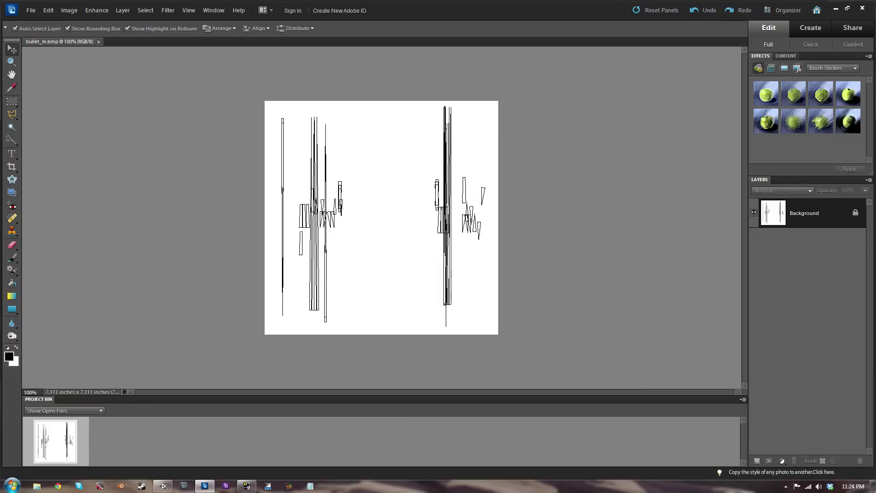
# Step: Add a new layer above the background and save the image as bullet_m.psd in the Assets folder
pyautogui.click(757, 461)
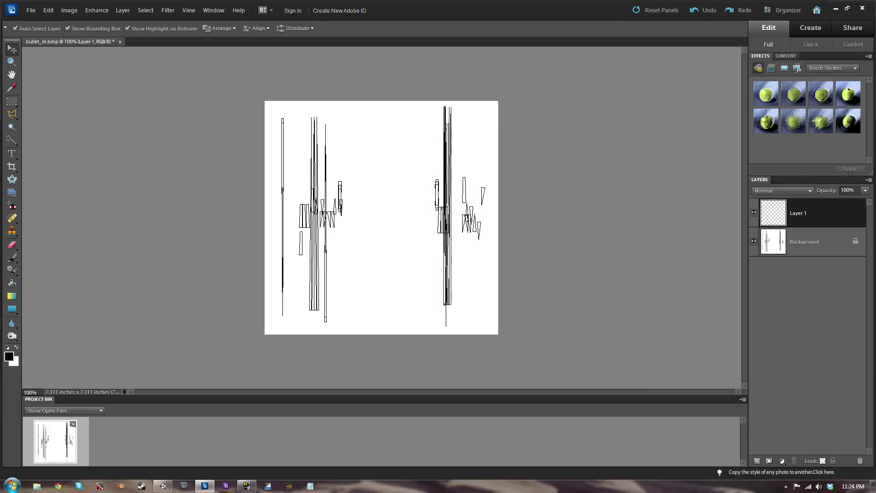
pyautogui.hotkey('ctrl', 's')
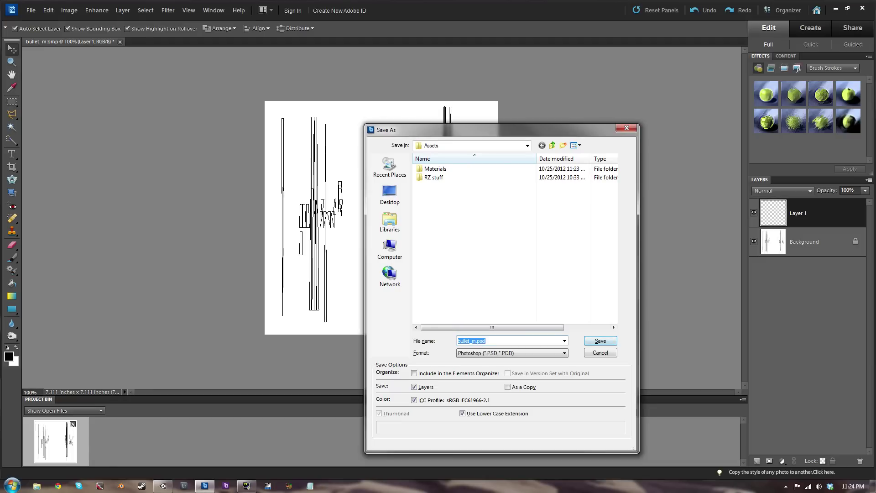
pyautogui.press('Return')
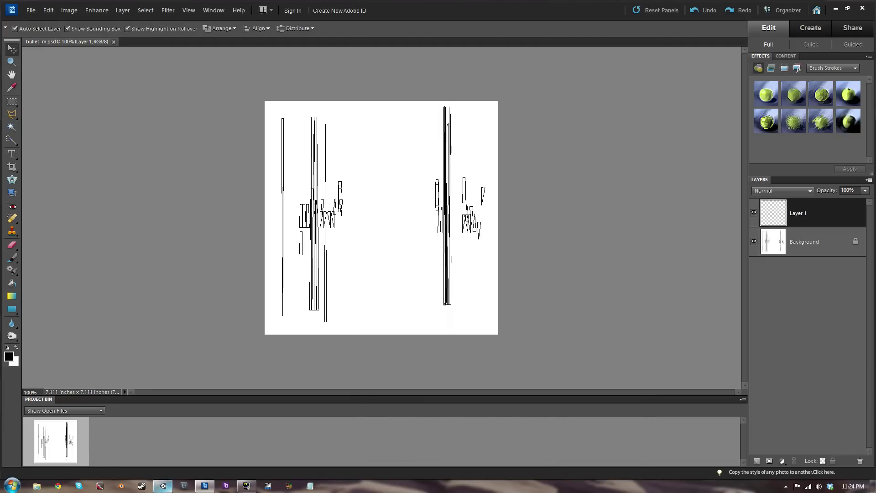
# Step: Switch back to Unity, compare the two bullet_m textures, and check in Explorer which file the second one is
pyautogui.click(163, 487)
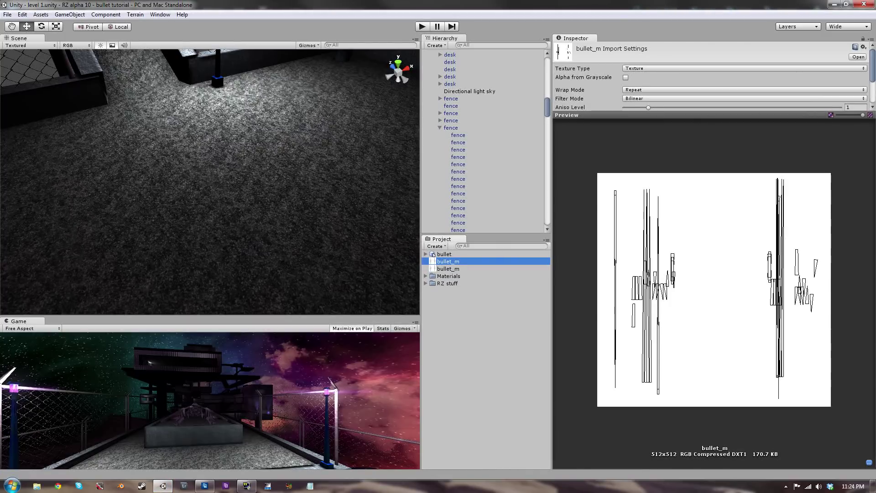
pyautogui.click(448, 269)
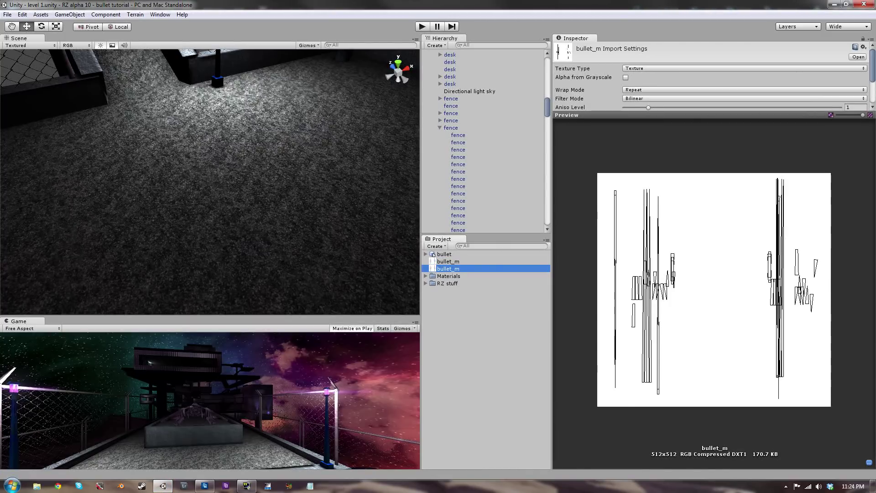
pyautogui.click(448, 261)
pyautogui.click(448, 268)
pyautogui.click(448, 262)
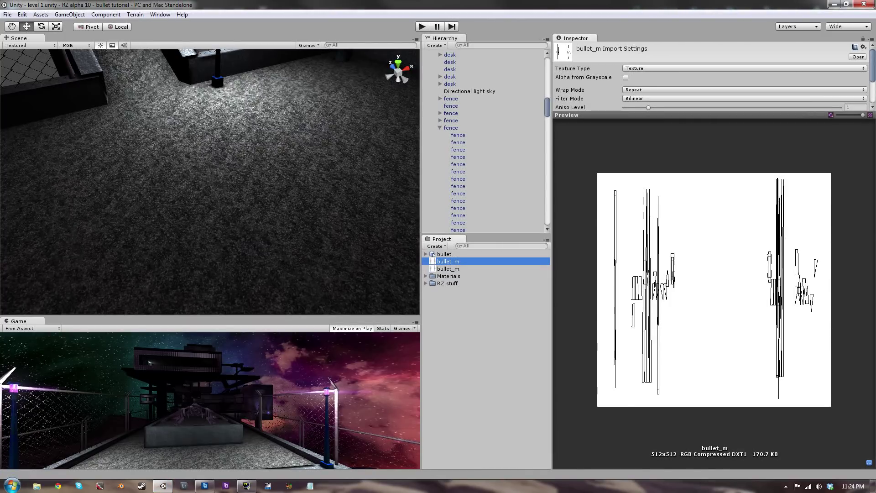
pyautogui.click(458, 269)
pyautogui.rightClick(458, 269)
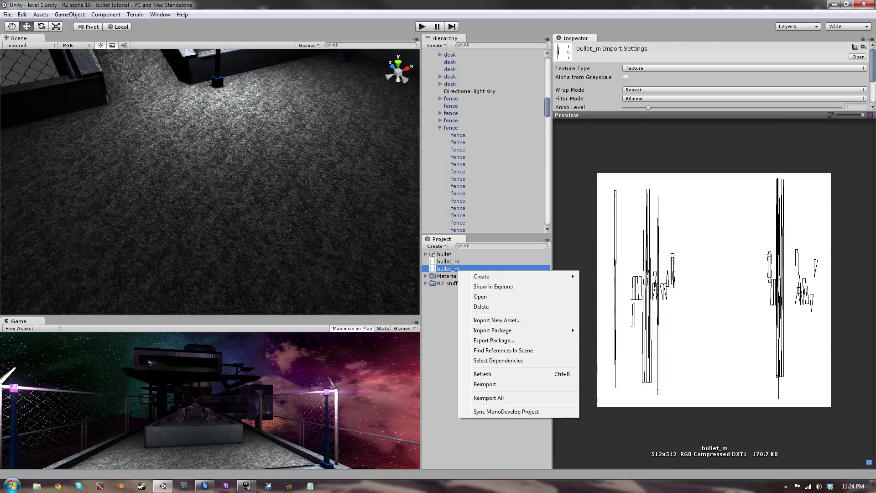
pyautogui.click(494, 287)
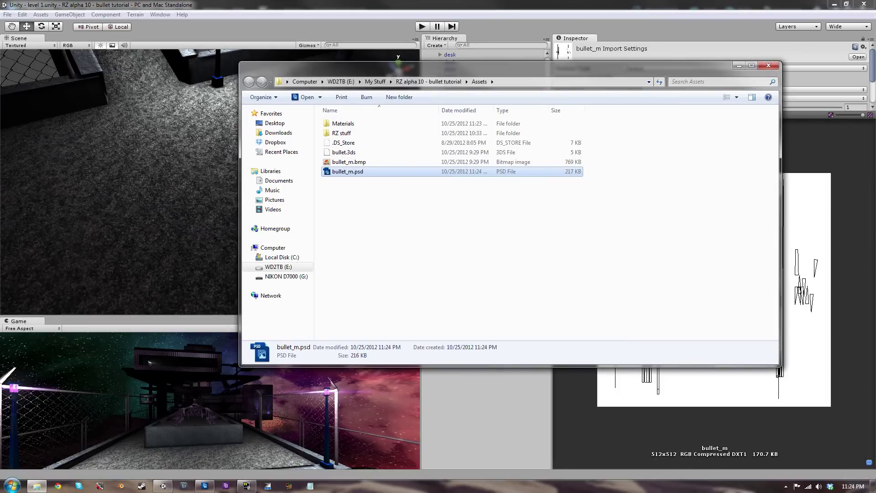
pyautogui.click(769, 66)
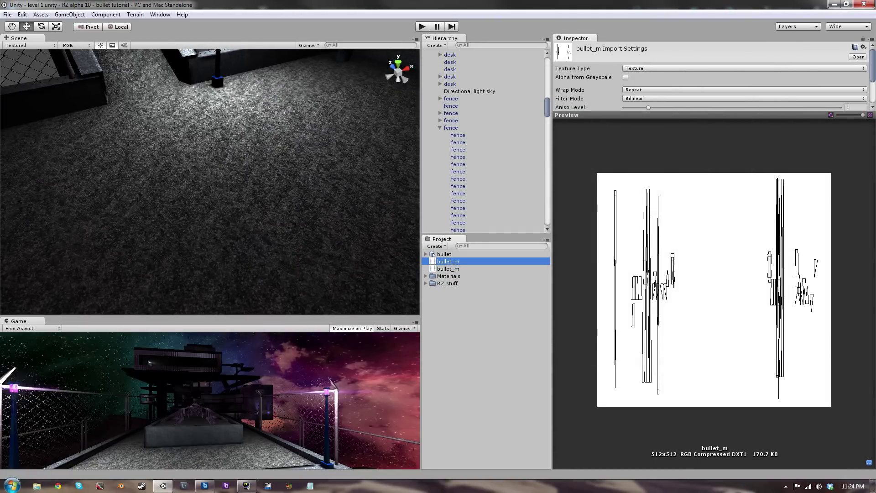
# Step: Delete the first of the two bullet_m textures from the project assets
pyautogui.rightClick(450, 261)
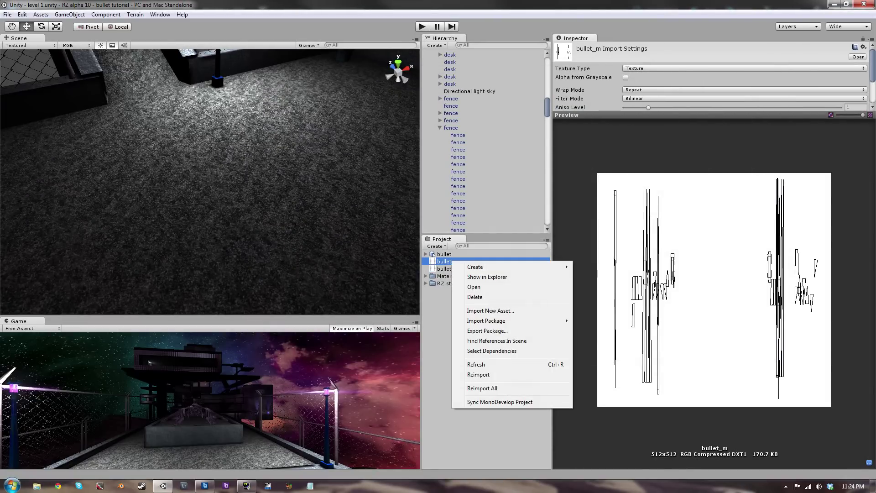
pyautogui.click(461, 297)
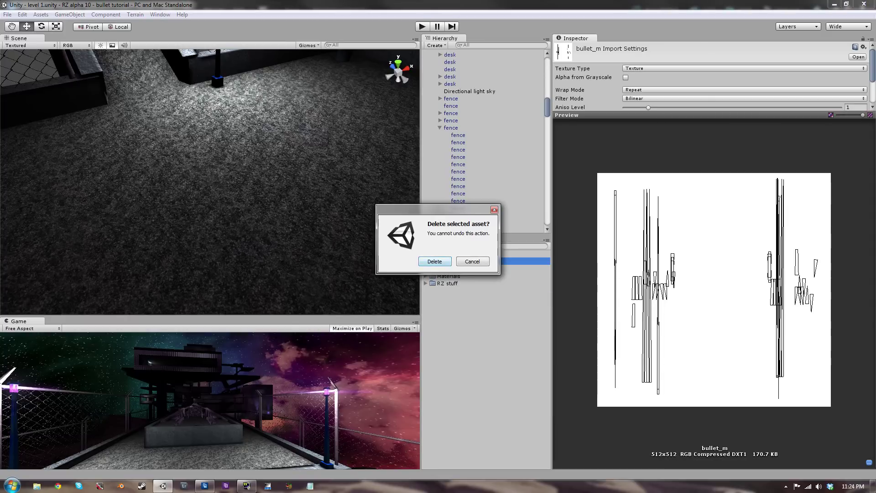
pyautogui.click(435, 261)
# Step: Assign the remaining bullet_m texture as the Base (RGB) map of the bullet_mesh_auv material in the Materials folder
pyautogui.click(444, 254)
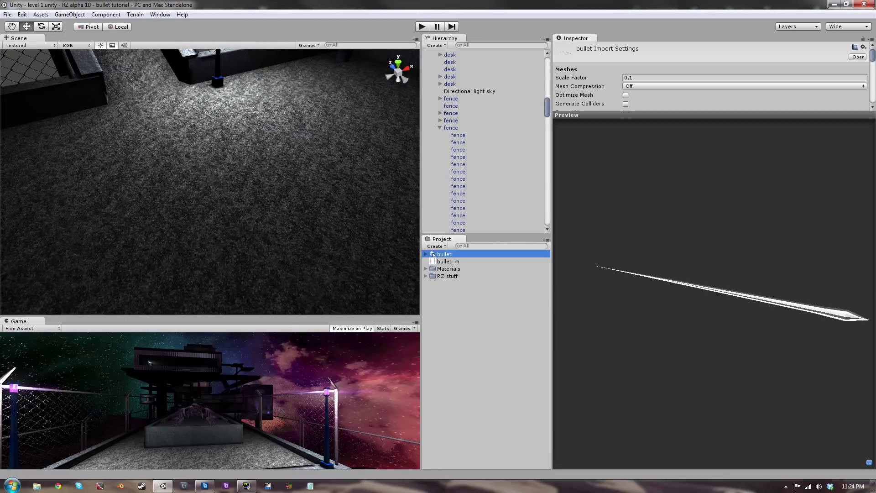
pyautogui.click(449, 269)
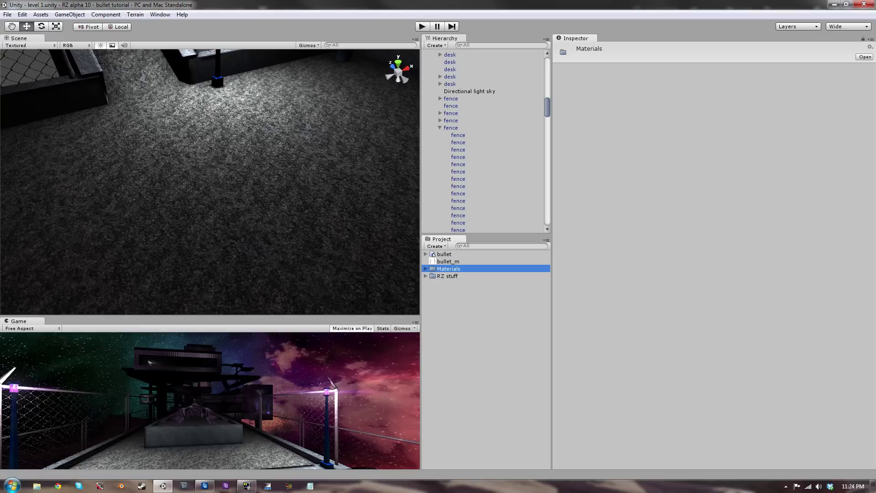
pyautogui.click(426, 269)
pyautogui.click(466, 276)
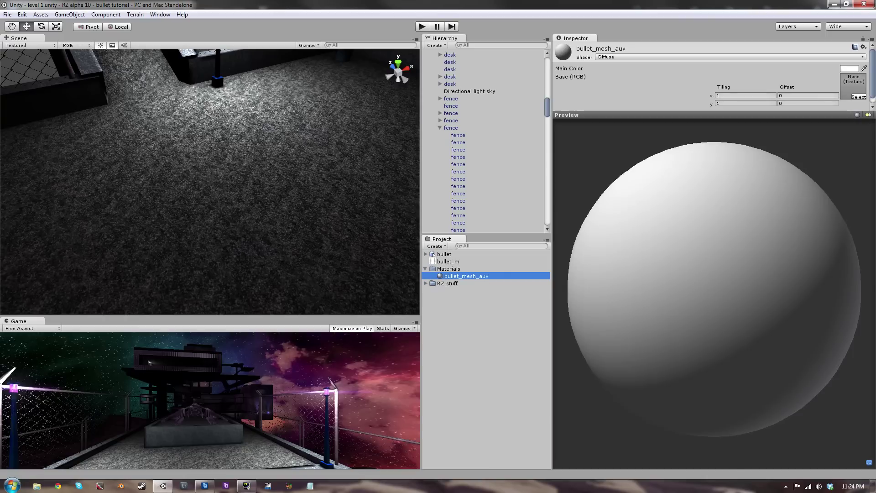
pyautogui.moveTo(448, 262); pyautogui.dragTo(852, 80)
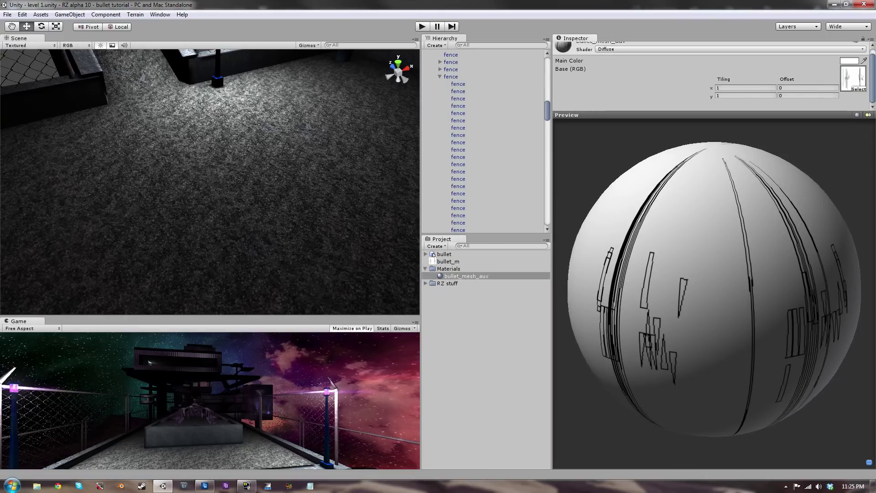
# Step: Place the bullet model in the scene on the floor near the lamp, scale it to about 3.92 and raise it to about Y 5.81
pyautogui.click(444, 254)
pyautogui.moveTo(444, 254); pyautogui.dragTo(250, 194)
pyautogui.moveTo(203, 137); pyautogui.dragTo(223, 133)
pyautogui.press('r')
pyautogui.press('w')
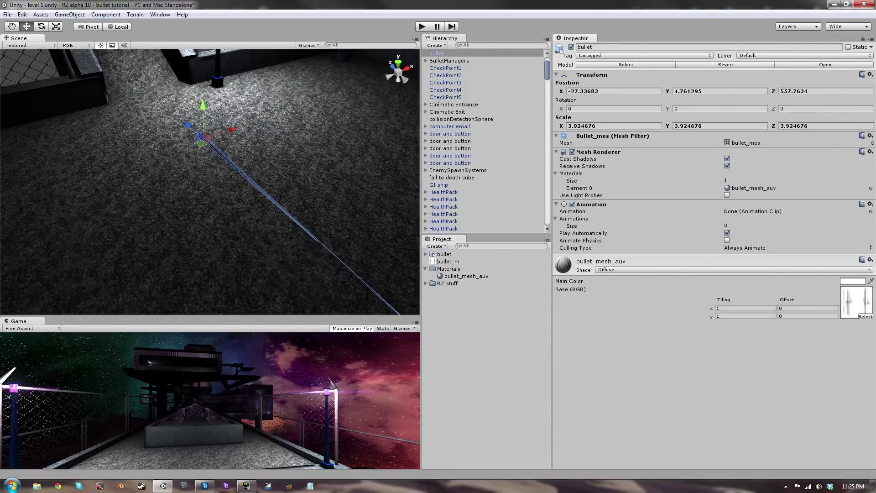
pyautogui.moveTo(203, 106); pyautogui.dragTo(171, 70)
# Step: Examine the placed bullet up close and deselect it to check how its surface is lit
pyautogui.press('f')
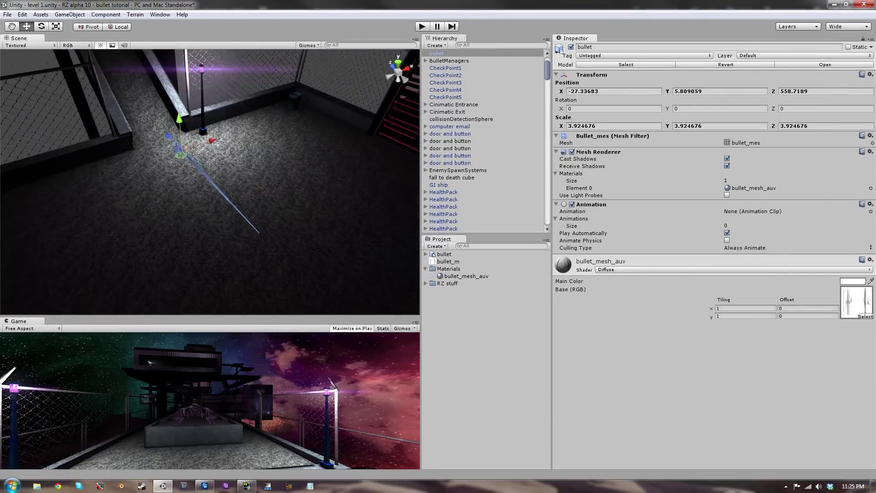
pyautogui.scroll(6, 210, 182)
pyautogui.press('w')
pyautogui.moveTo(209, 182); pyautogui.dragTo(328, 187, button='right')
pyautogui.press('a')
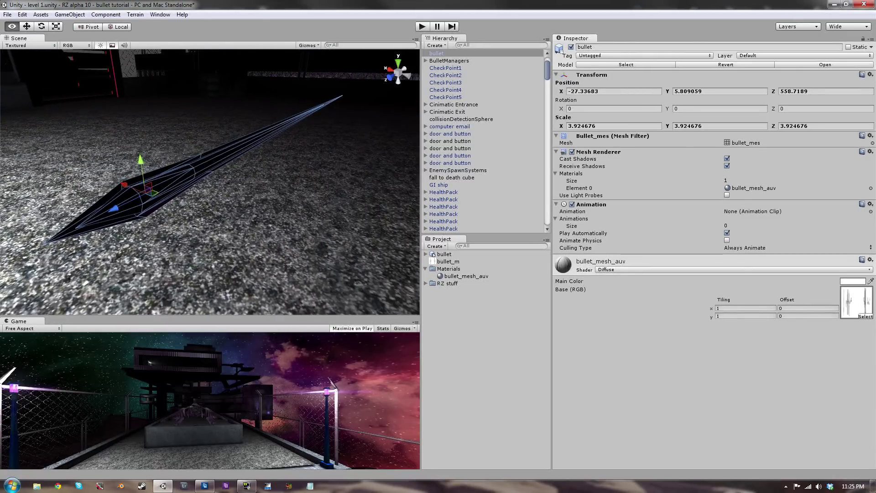
pyautogui.click(247, 219)
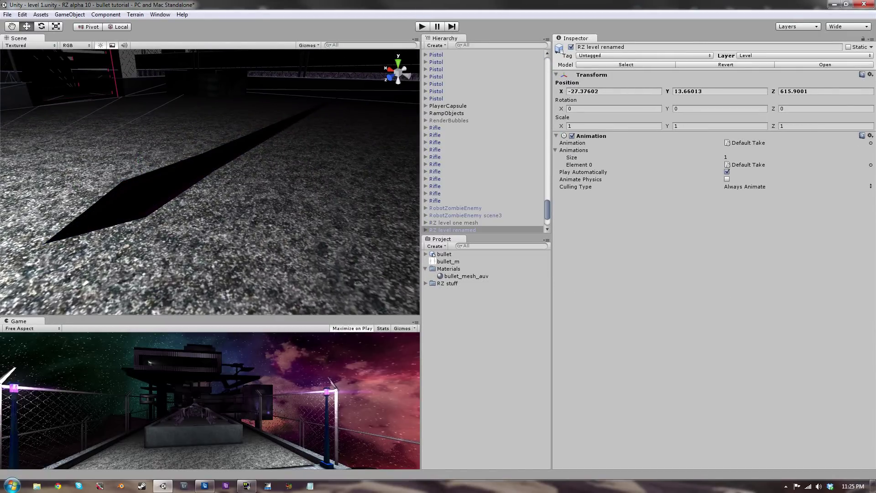
pyautogui.moveTo(210, 183); pyautogui.dragTo(146, 188, button='right')
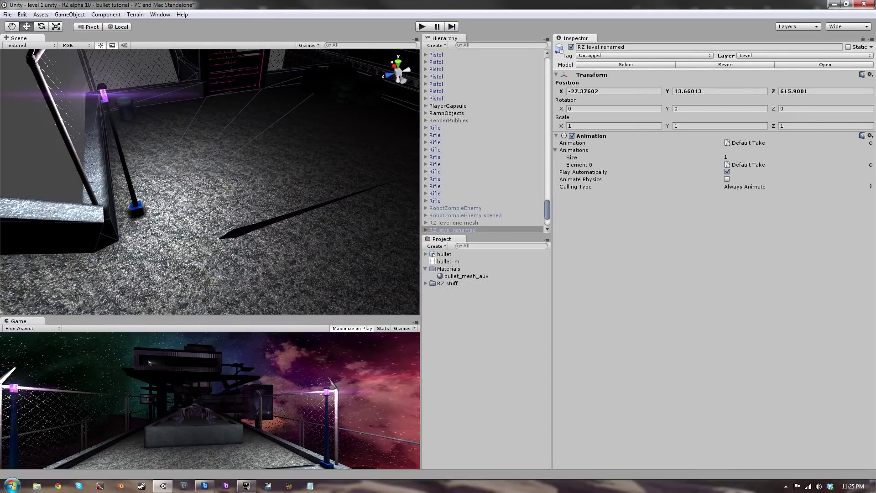
# Step: Set the culling mask of the Point light in the lamp signal prefab to Everything
pyautogui.click(136, 206)
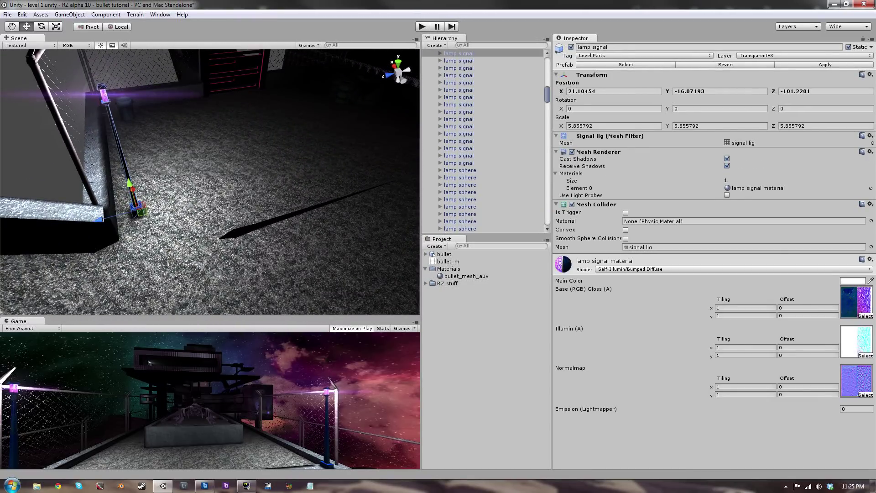
pyautogui.click(440, 53)
pyautogui.click(440, 53)
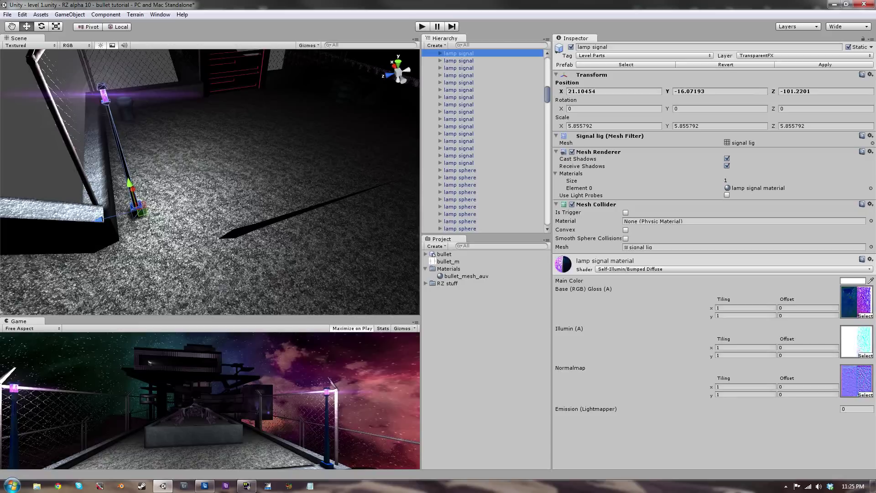
pyautogui.click(627, 65)
pyautogui.scroll(-2, 486, 392)
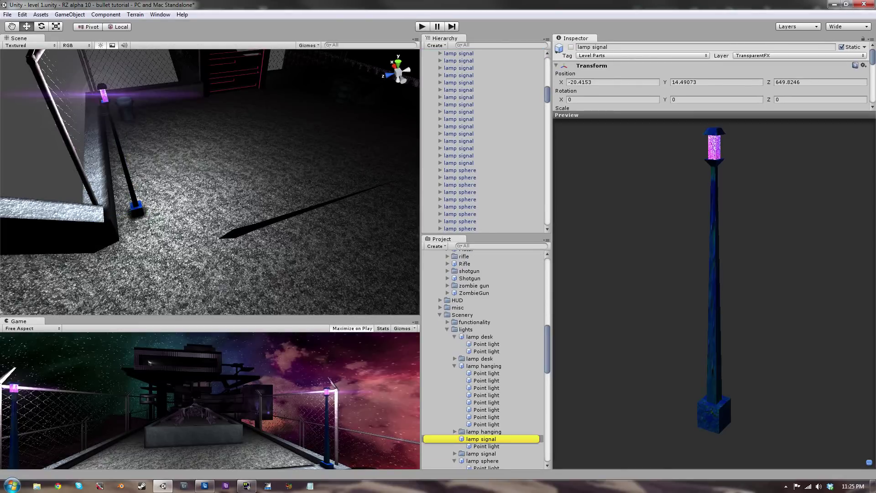
pyautogui.click(487, 419)
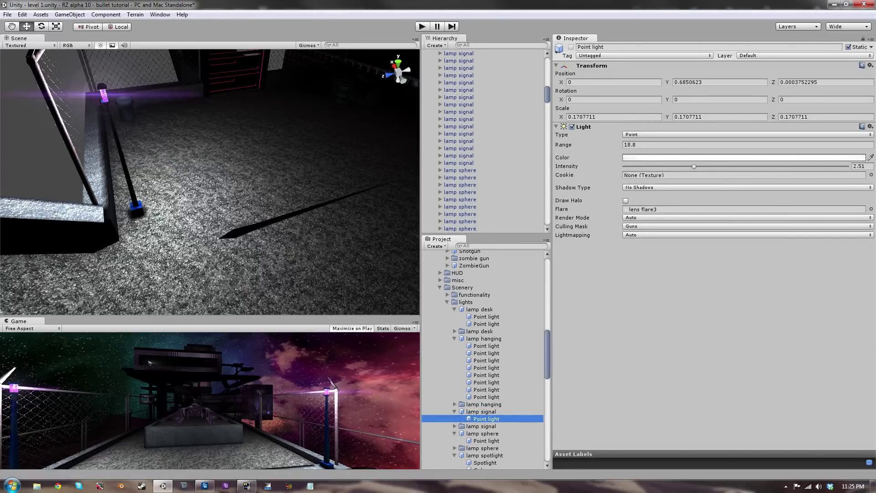
pyautogui.click(639, 226)
pyautogui.click(651, 246)
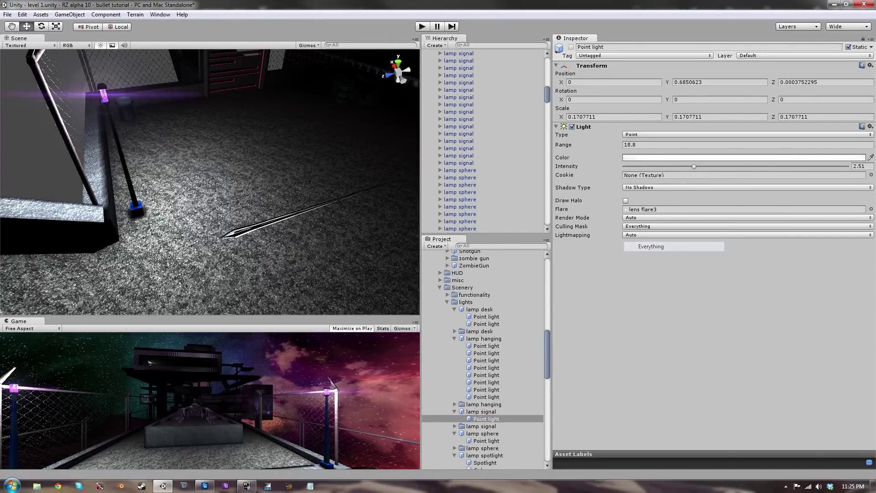
# Step: Examine the UV outline texture on the lit bullet from close range
pyautogui.click(219, 182)
pyautogui.moveTo(219, 183); pyautogui.dragTo(256, 187, button='right')
pyautogui.press('w')
pyautogui.press('w')
pyautogui.press('s')
pyautogui.press('w')
pyautogui.press('w')
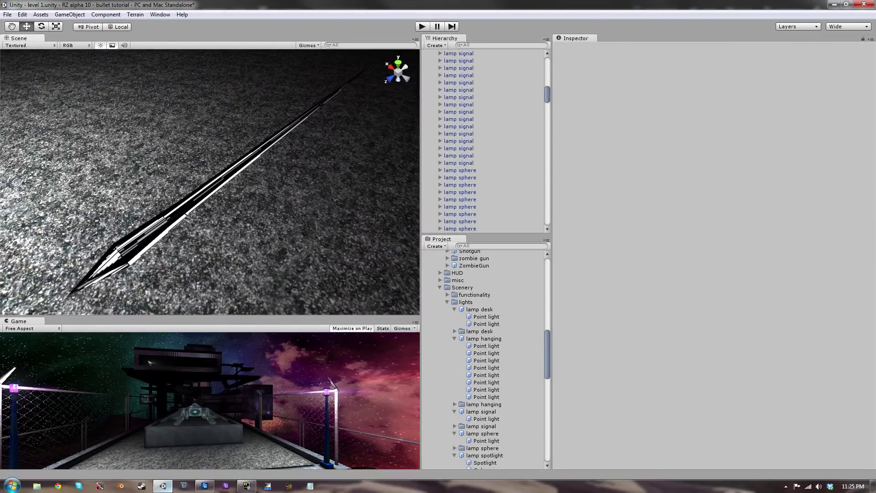
# Step: Switch to Photoshop Elements and paint the right half of Layer 1 in red (ff0000) with the 300 px Brush
pyautogui.click(204, 486)
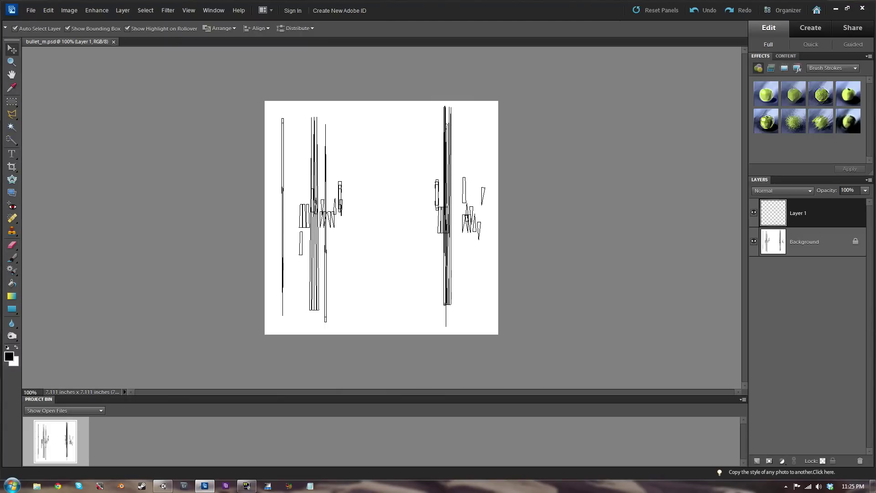
pyautogui.press('b')
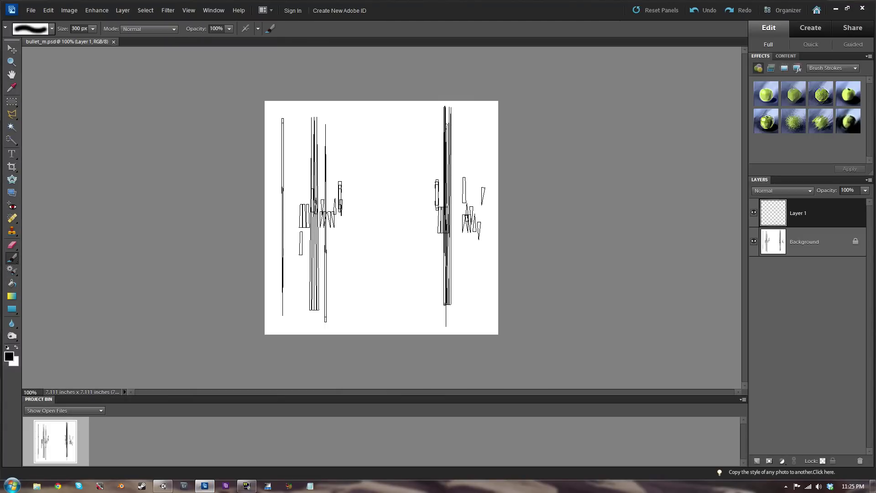
pyautogui.click(10, 357)
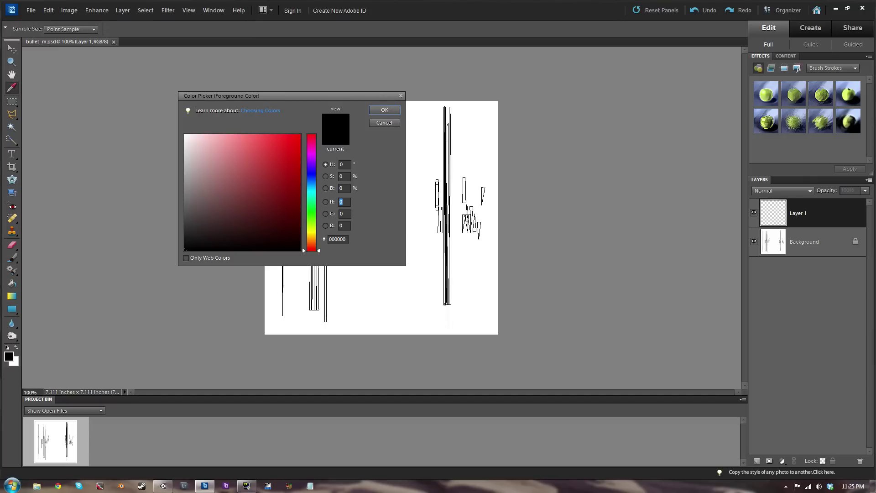
pyautogui.write('230')
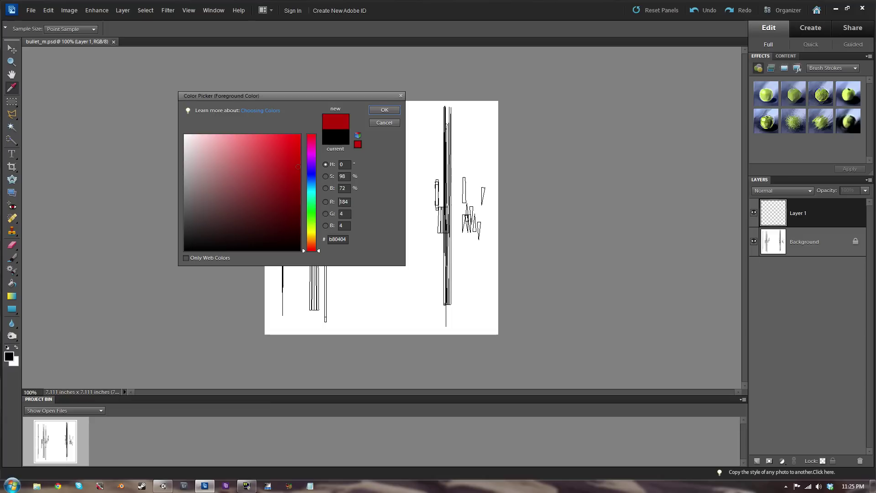
pyautogui.moveTo(300, 146); pyautogui.dragTo(301, 134)
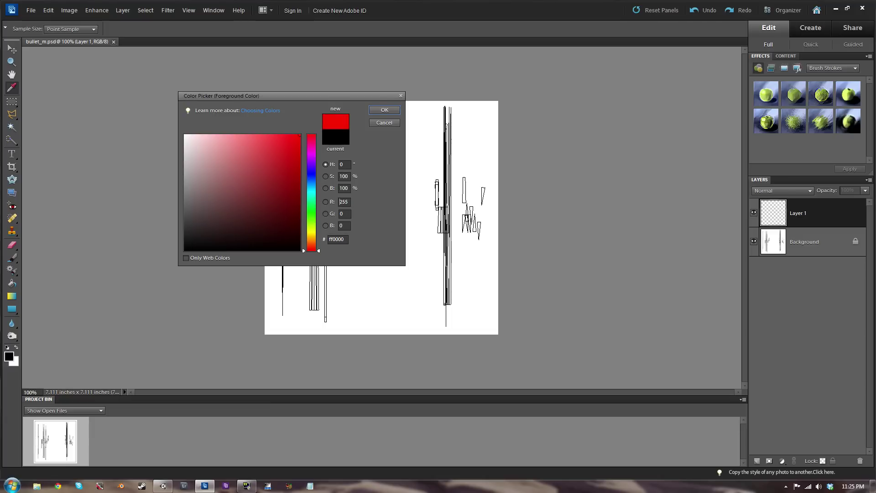
pyautogui.press('Return')
pyautogui.moveTo(438, 191)
pyautogui.mouseDown()
pyautogui.moveTo(451, 219)
pyautogui.moveTo(452, 117)
pyautogui.moveTo(443, 91)
pyautogui.moveTo(457, 347)
pyautogui.mouseUp()
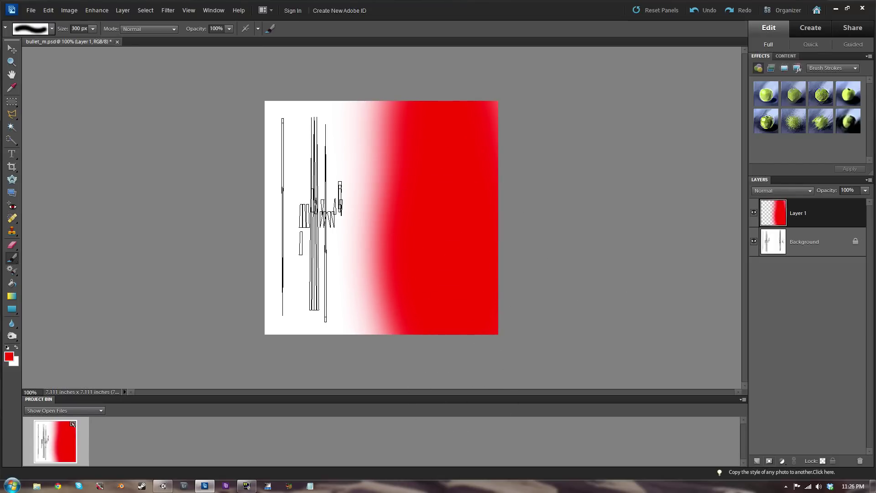
# Step: Add a new layer, paint the left half of the texture in yellow (ffd800), and save bullet_m.psd
pyautogui.click(757, 461)
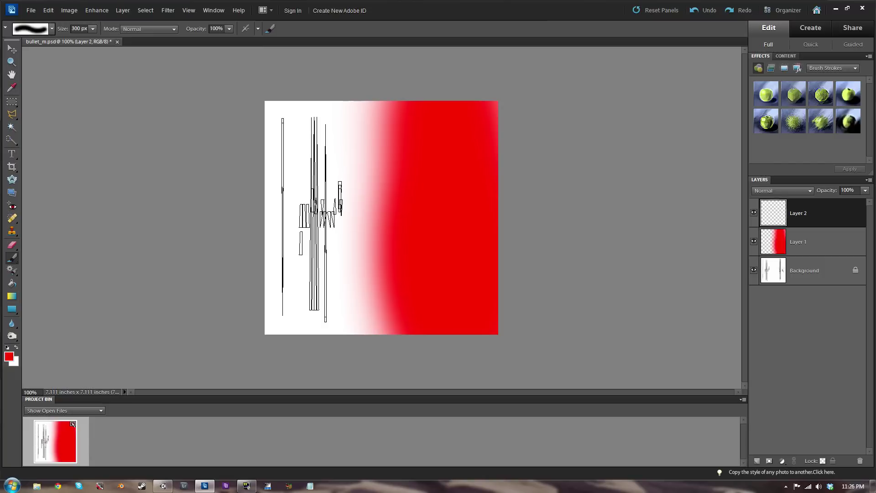
pyautogui.click(9, 356)
pyautogui.moveTo(312, 230); pyautogui.dragTo(312, 235)
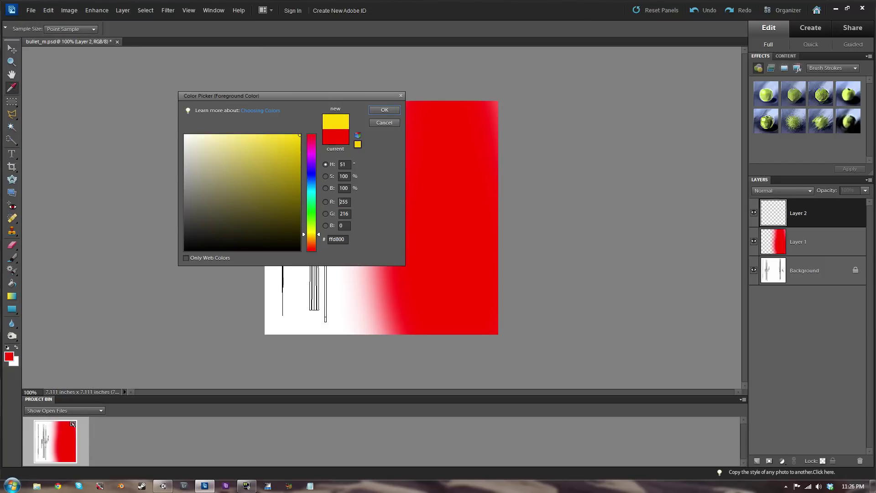
pyautogui.press('Return')
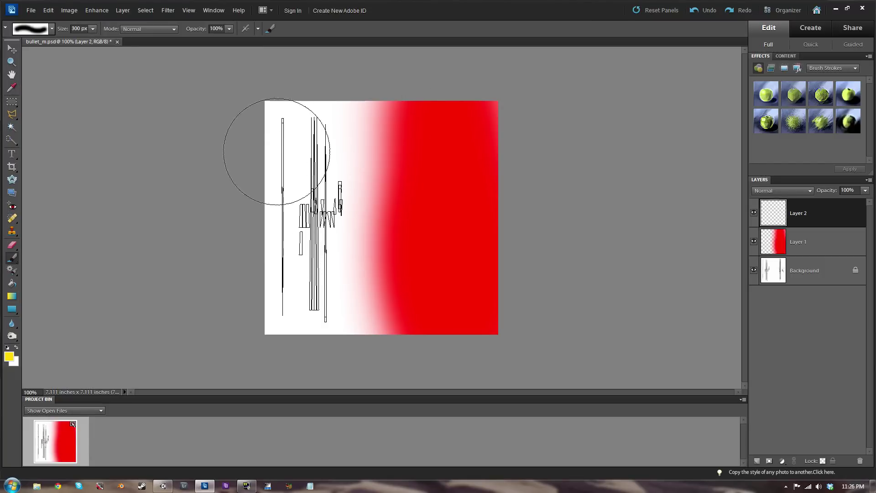
pyautogui.moveTo(274, 152)
pyautogui.mouseDown()
pyautogui.moveTo(313, 156)
pyautogui.moveTo(271, 129)
pyautogui.moveTo(323, 362)
pyautogui.moveTo(359, 76)
pyautogui.mouseUp()
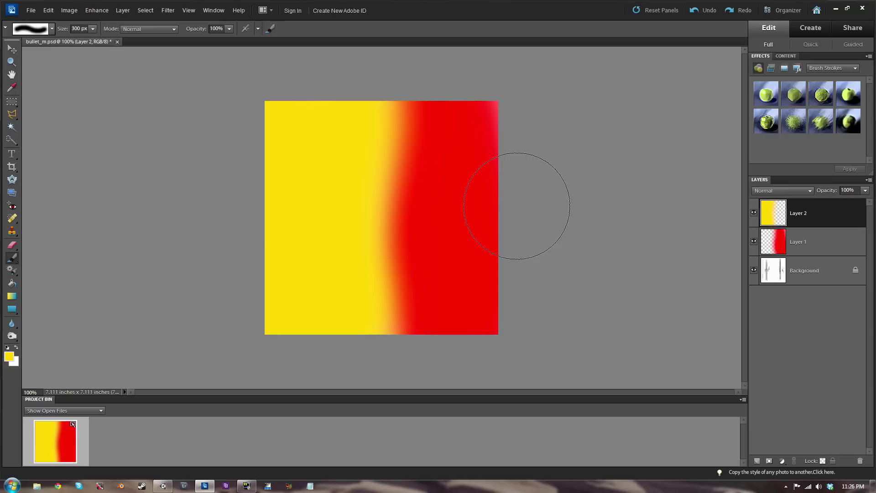
pyautogui.hotkey('ctrl', 's')
# Step: Switch back to Unity and change the shader of the bullet's bullet_mesh_auv material to Unlit/Texture
pyautogui.click(163, 486)
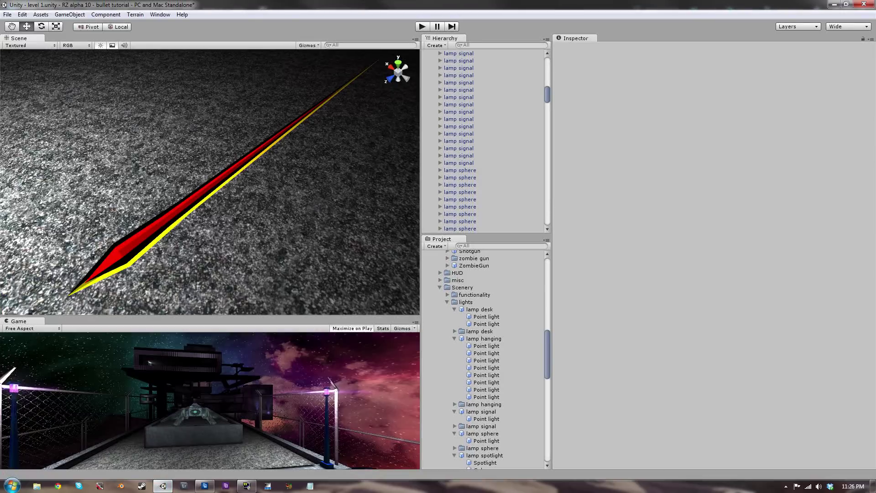
pyautogui.keyDown('alt'); pyautogui.moveTo(128, 197); pyautogui.dragTo(219, 171); pyautogui.keyUp('alt')
pyautogui.moveTo(219, 171); pyautogui.dragTo(272, 177, button='right')
pyautogui.click(167, 210)
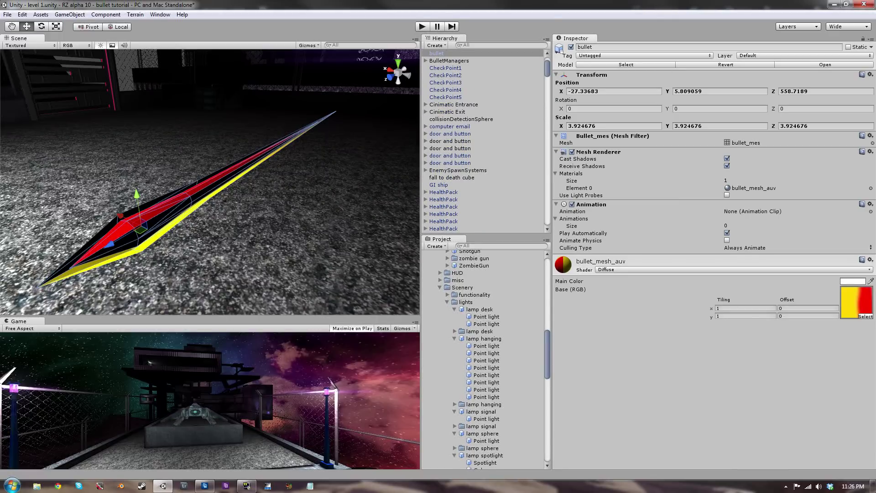
pyautogui.click(607, 269)
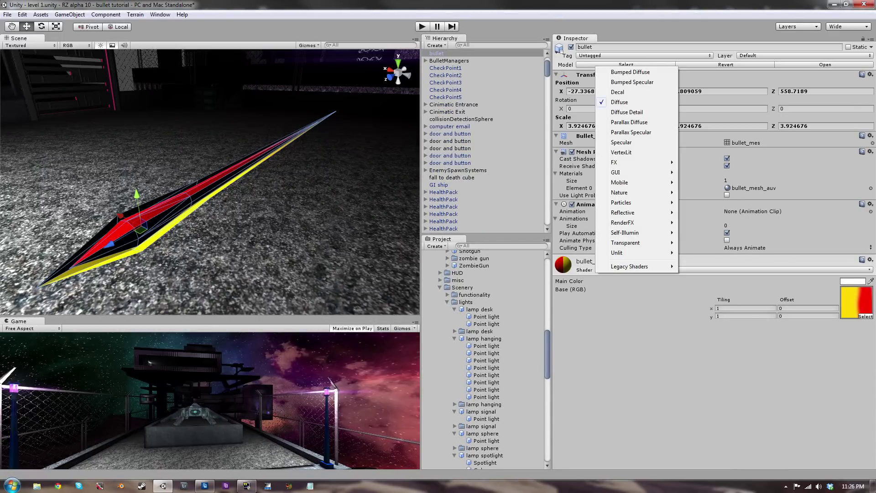
pyautogui.moveTo(617, 252)
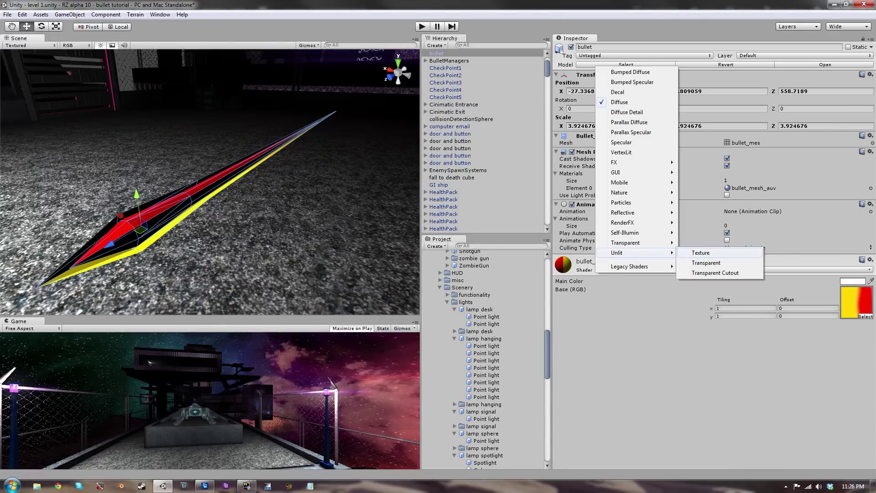
pyautogui.click(701, 253)
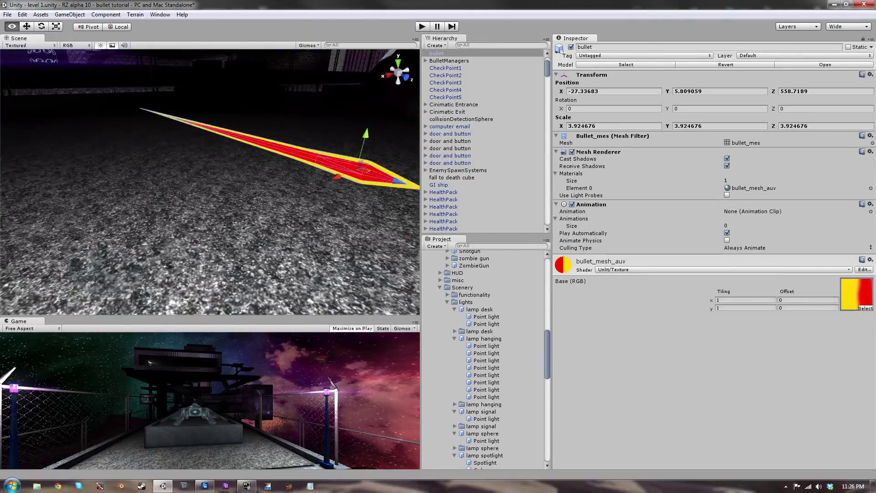
# Step: Examine the bullet with its unlit texture from several angles, with the bullet deselected
pyautogui.moveTo(210, 182); pyautogui.dragTo(324, 148, button='right')
pyautogui.press('s')
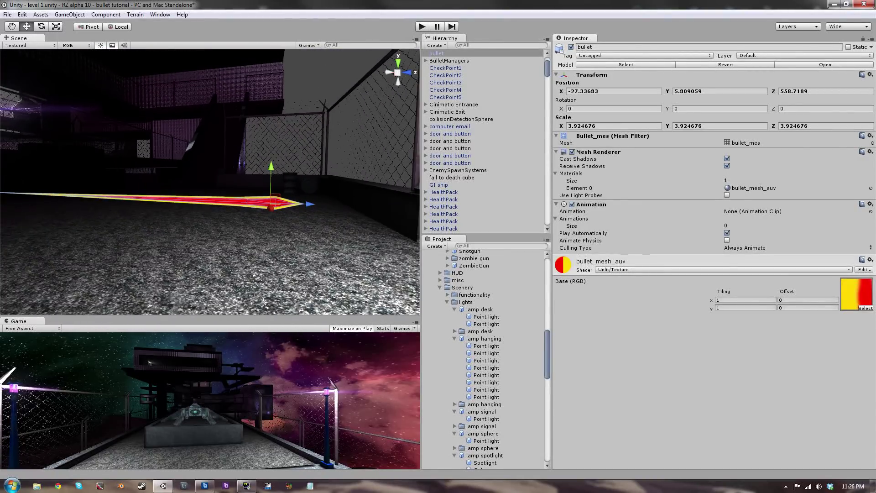
pyautogui.click(315, 77)
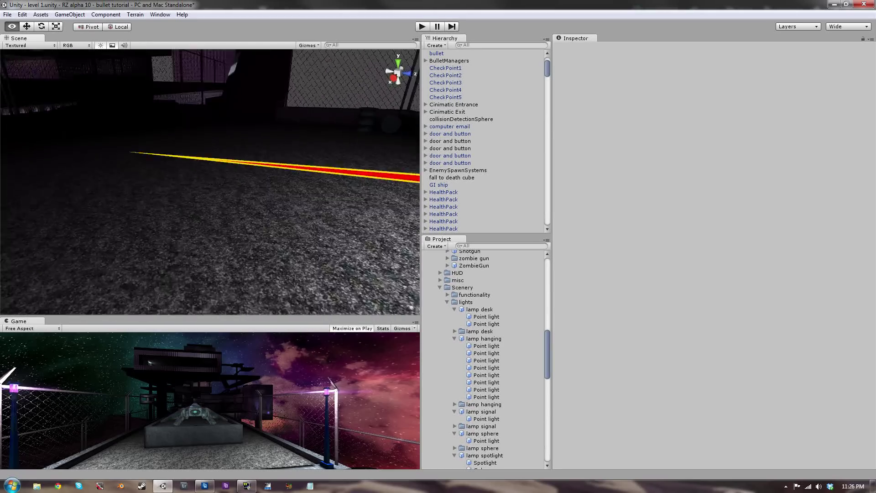
pyautogui.moveTo(210, 182); pyautogui.dragTo(100, 186, button='right')
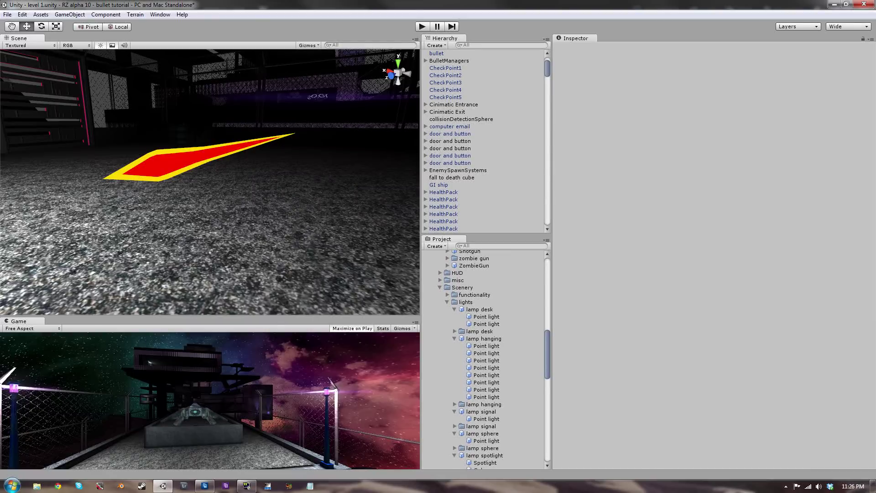
# Step: Switch to Photoshop Elements and add uniform, monochromatic noise of about 82% to the yellow Layer 2
pyautogui.click(205, 485)
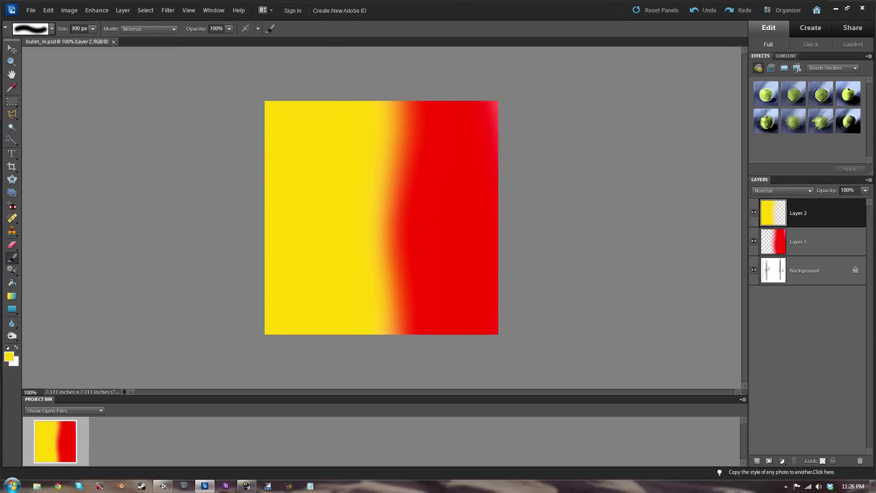
pyautogui.click(168, 10)
pyautogui.moveTo(182, 78)
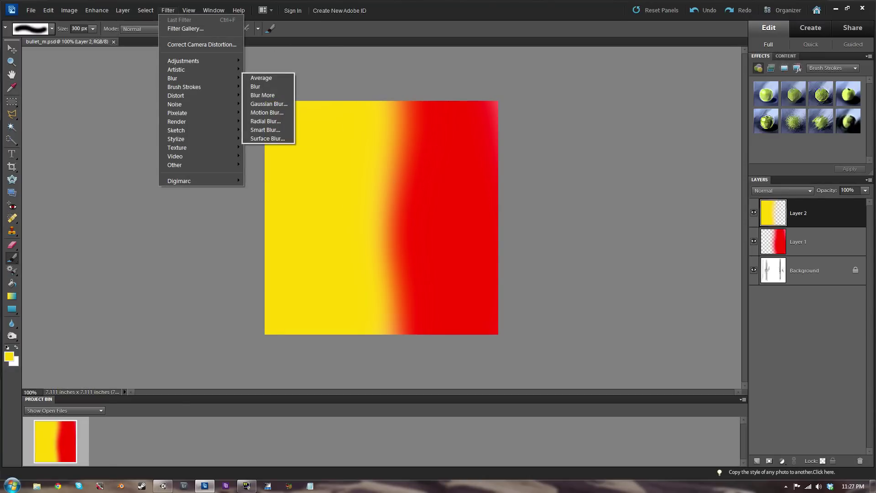
pyautogui.moveTo(183, 104)
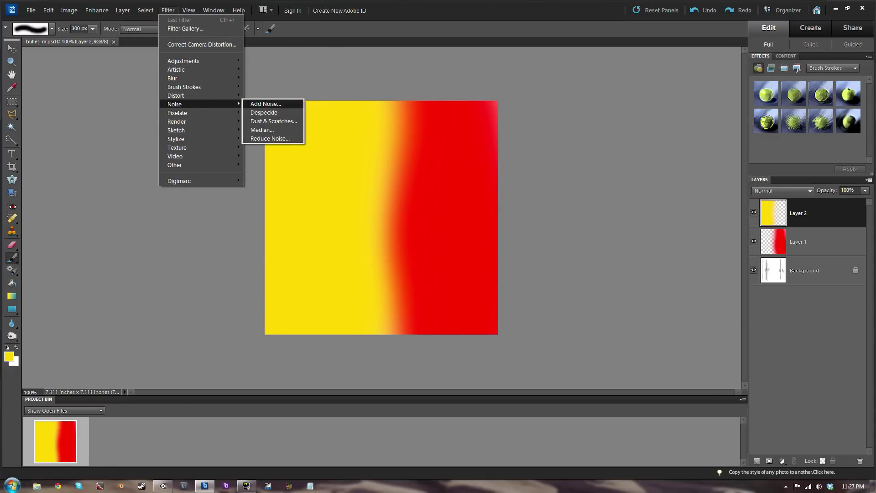
pyautogui.click(266, 103)
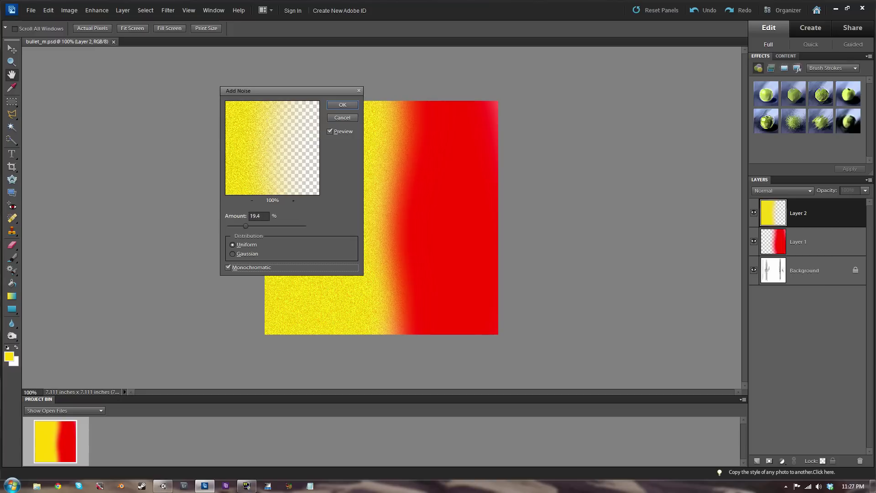
pyautogui.moveTo(245, 226); pyautogui.dragTo(269, 226)
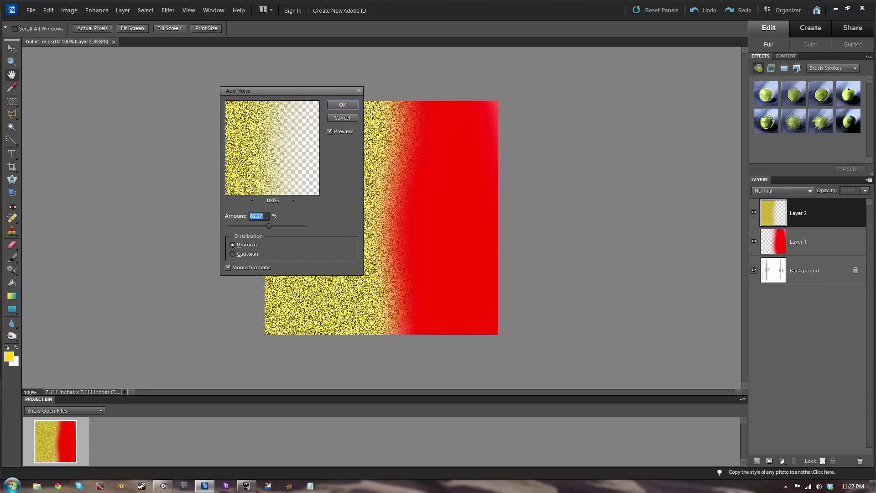
pyautogui.click(343, 104)
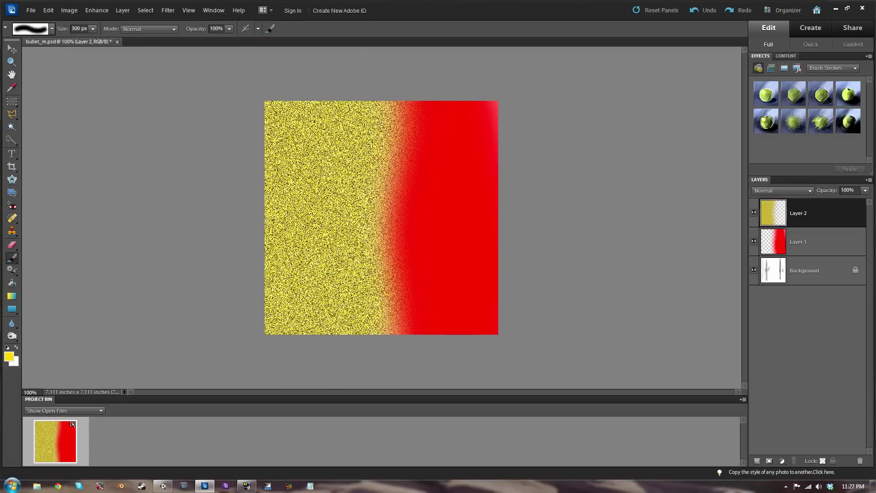
# Step: Apply a Motion Blur to Layer 2 with a 90° angle and a distance of 745 pixels
pyautogui.click(168, 10)
pyautogui.moveTo(183, 78)
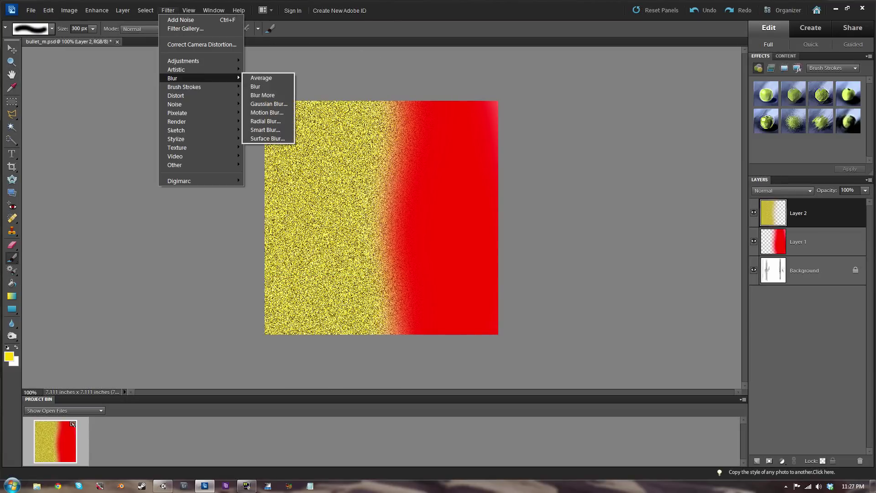
pyautogui.click(267, 112)
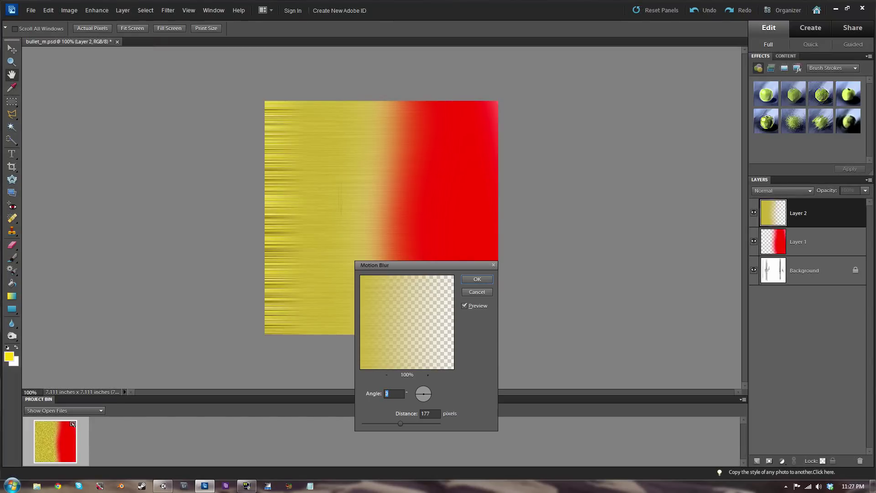
pyautogui.write('90')
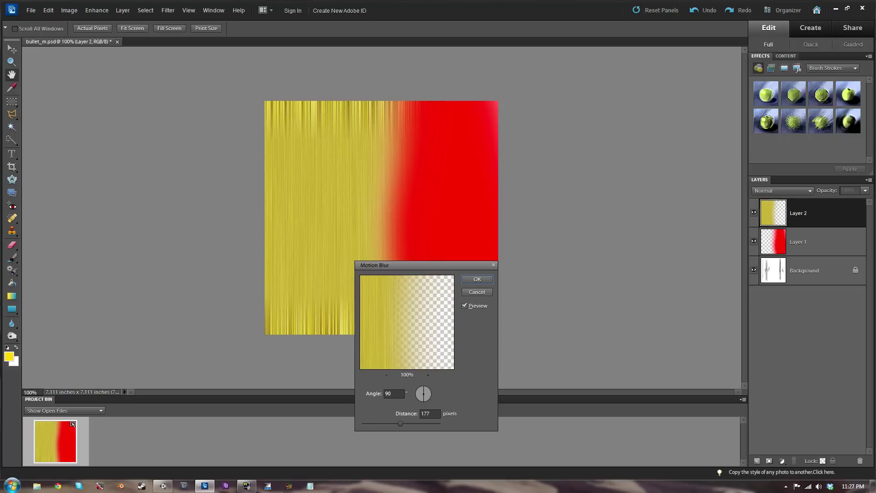
pyautogui.moveTo(400, 424); pyautogui.dragTo(430, 424)
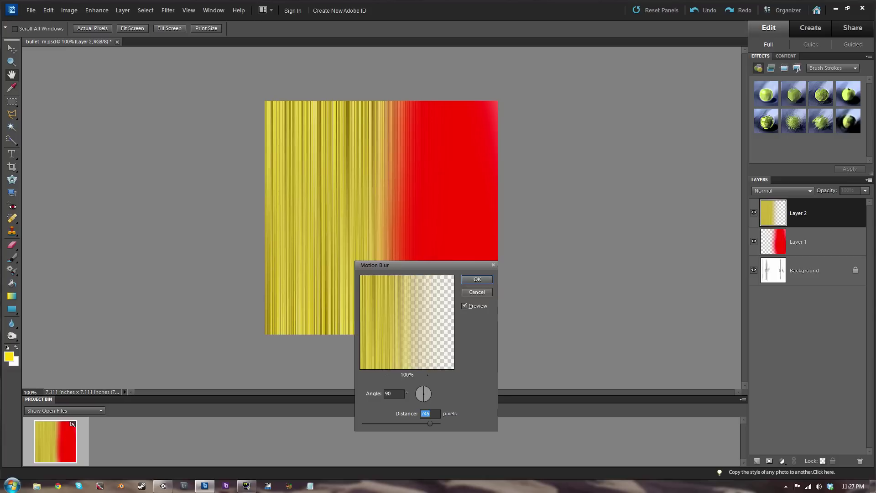
pyautogui.click(477, 279)
# Step: Add noise to the red Layer 1 with the same settings as on Layer 2
pyautogui.click(812, 242)
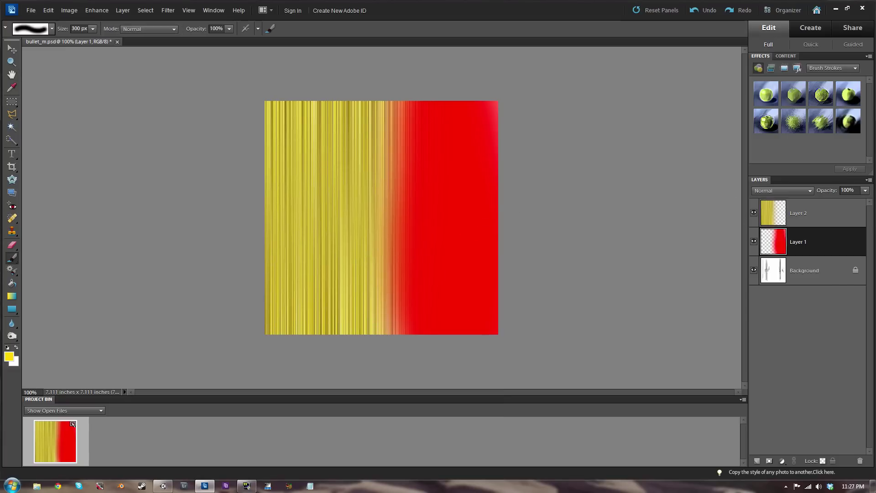
pyautogui.click(168, 10)
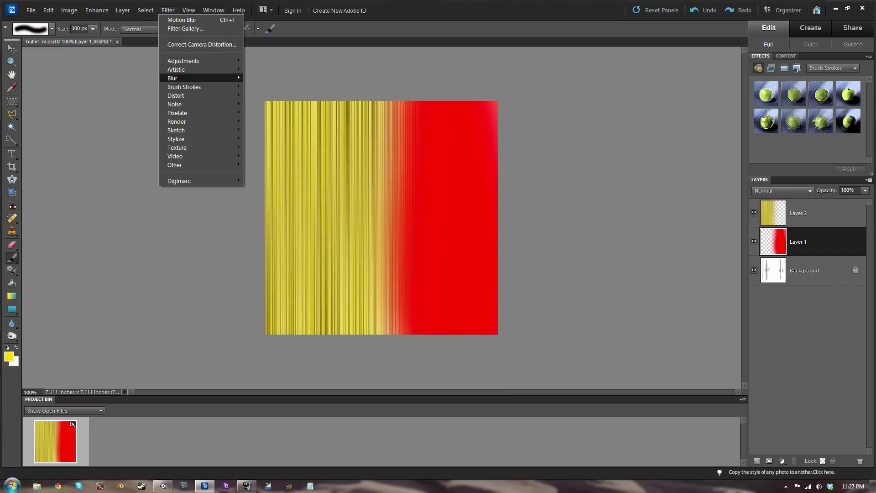
pyautogui.moveTo(182, 104)
pyautogui.click(263, 104)
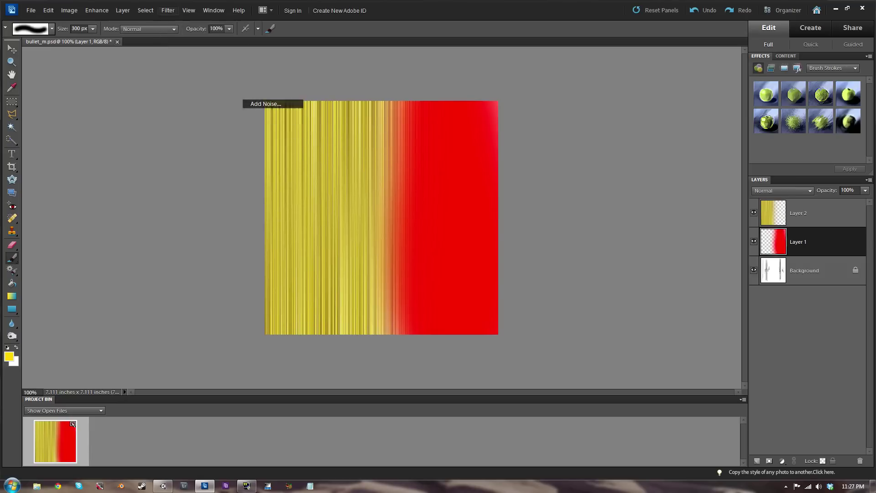
pyautogui.click(343, 105)
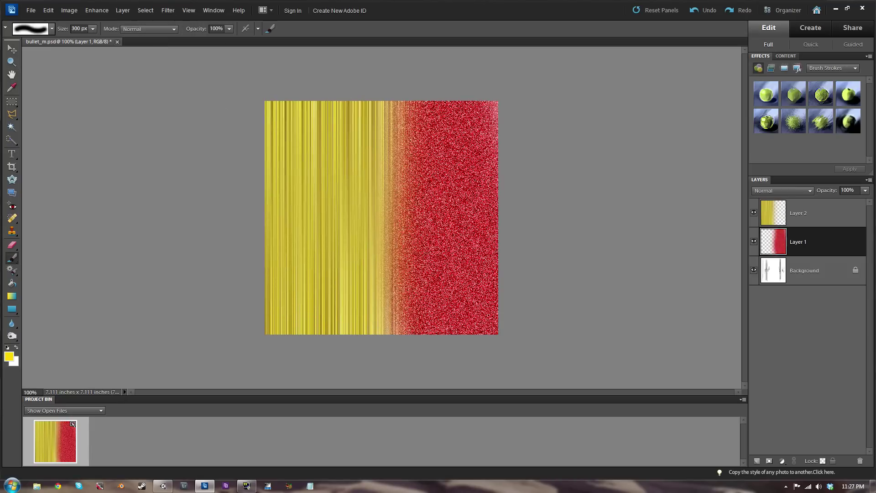
# Step: Apply a Motion Blur to Layer 1 with a 90° angle and a distance of 745 pixels
pyautogui.click(168, 10)
pyautogui.moveTo(201, 78)
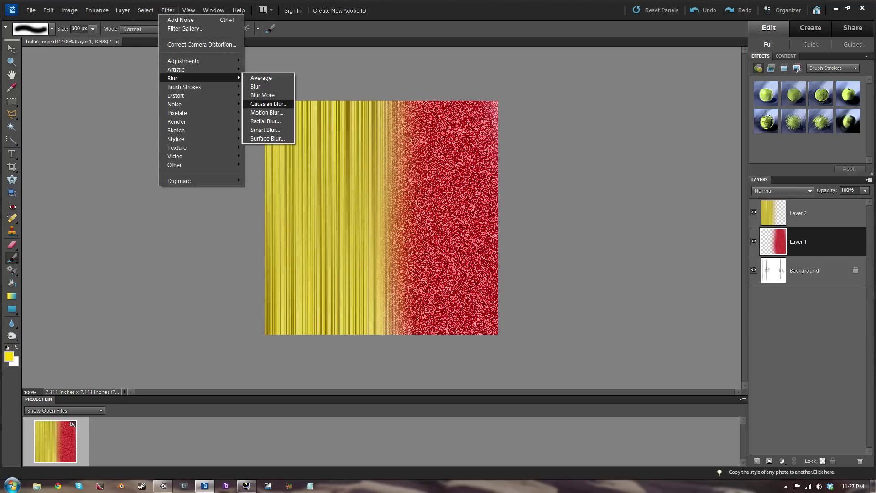
pyautogui.click(265, 113)
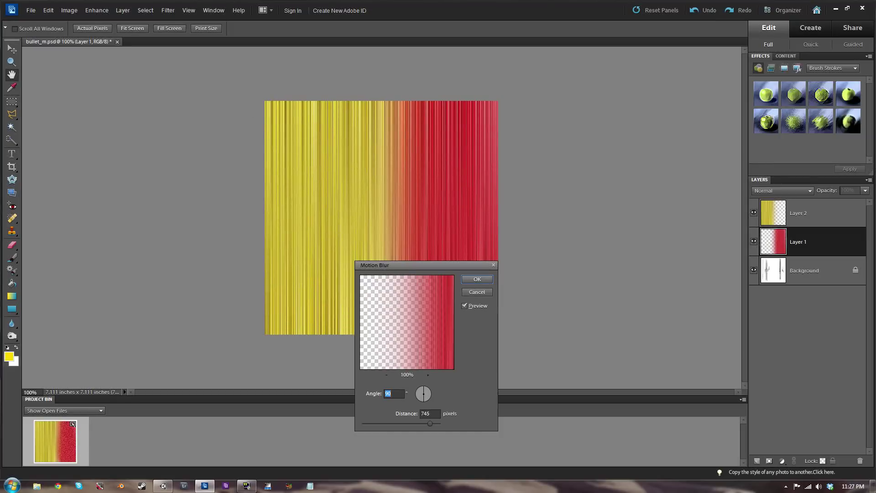
pyautogui.click(477, 279)
# Step: Add a Levels adjustment layer above Layer 2 with input levels 68, 0.42 and 201, and save bullet_m.psd
pyautogui.click(807, 214)
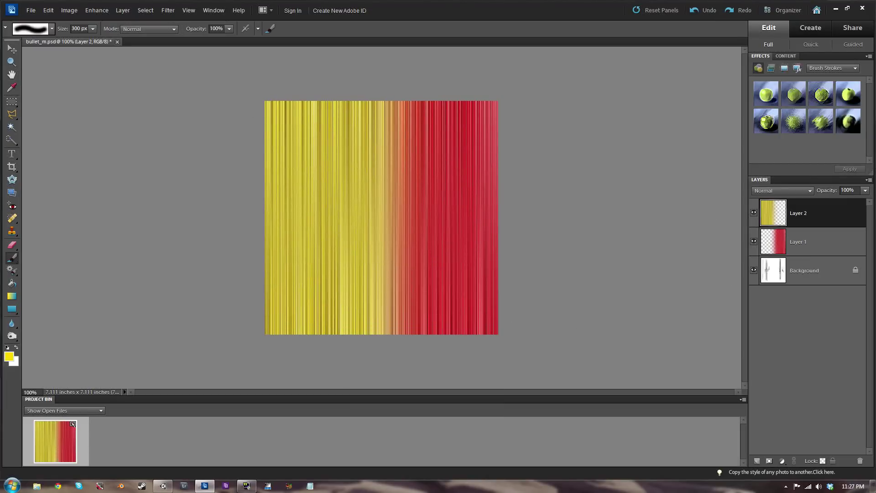
pyautogui.click(782, 461)
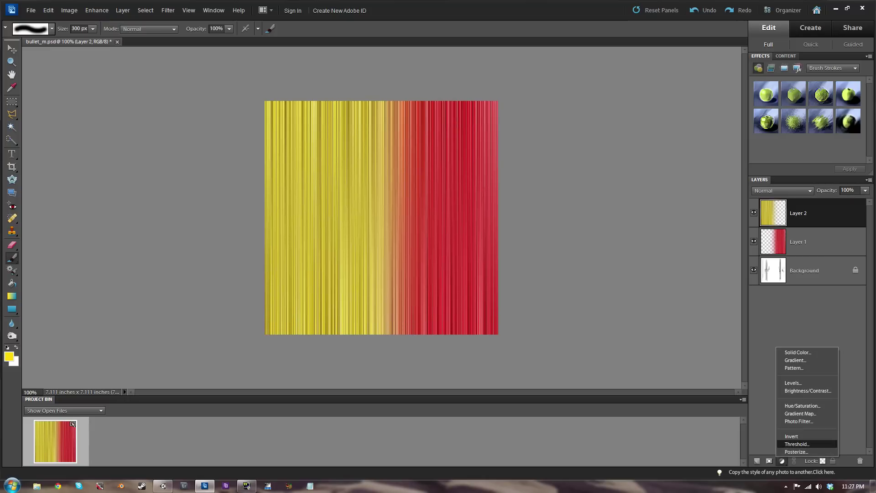
pyautogui.click(794, 383)
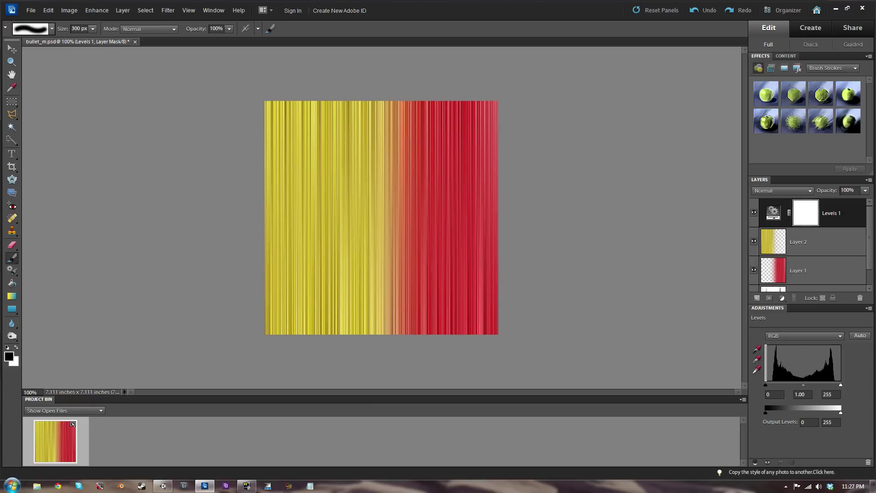
pyautogui.moveTo(766, 385); pyautogui.dragTo(785, 385)
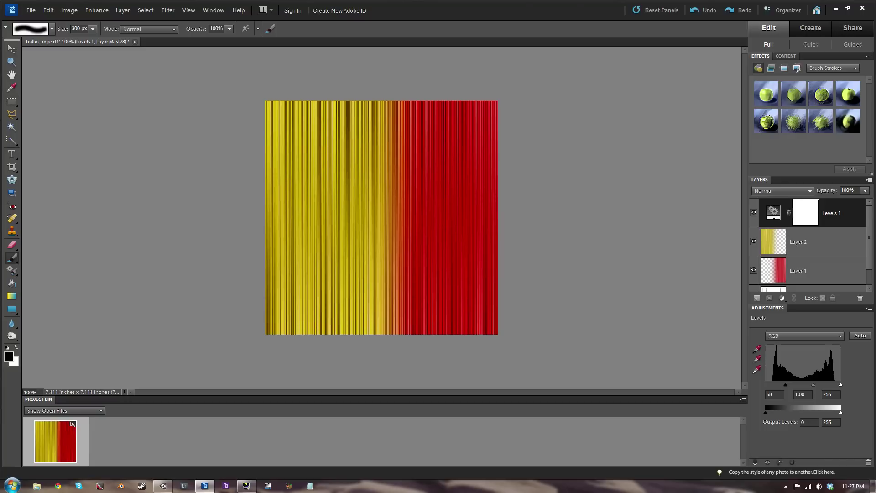
pyautogui.moveTo(841, 385); pyautogui.dragTo(815, 385)
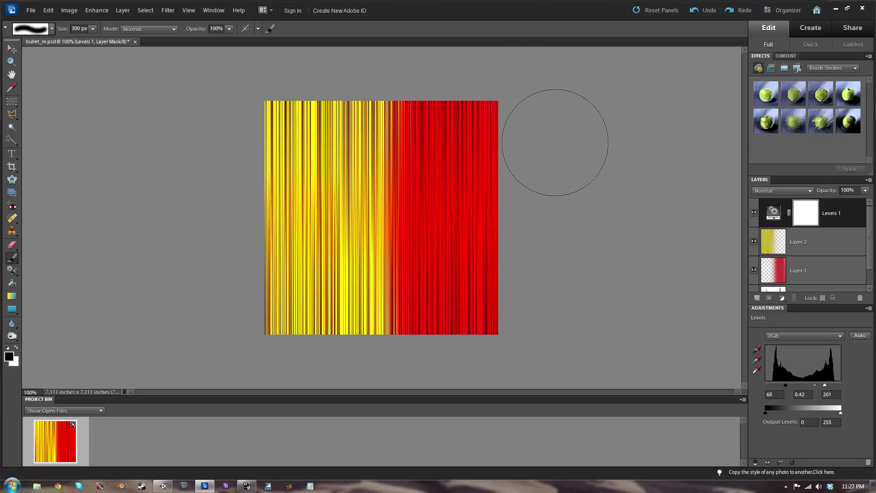
pyautogui.hotkey('ctrl', 's')
# Step: Switch to Unity and examine the streaked texture on the bullet from several angles
pyautogui.click(163, 485)
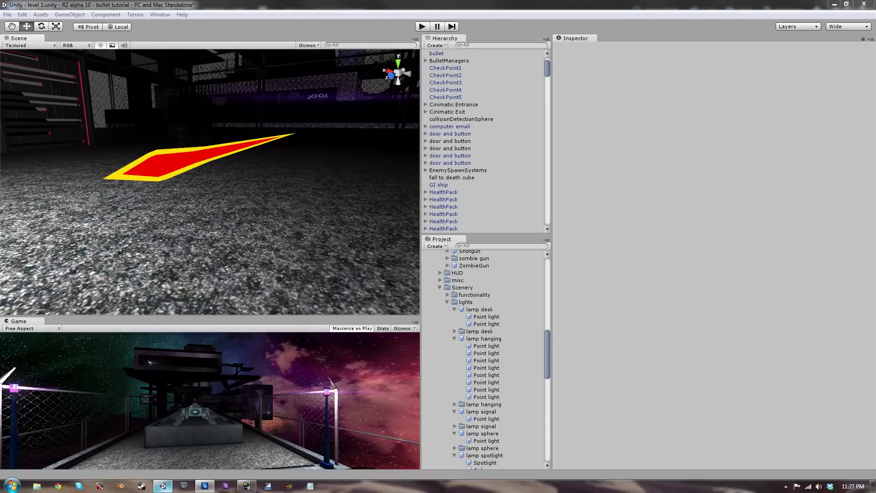
pyautogui.keyDown('alt'); pyautogui.moveTo(114, 160); pyautogui.dragTo(393, 178); pyautogui.keyUp('alt')
pyautogui.keyDown('alt'); pyautogui.moveTo(265, 178); pyautogui.dragTo(296, 178); pyautogui.keyUp('alt')
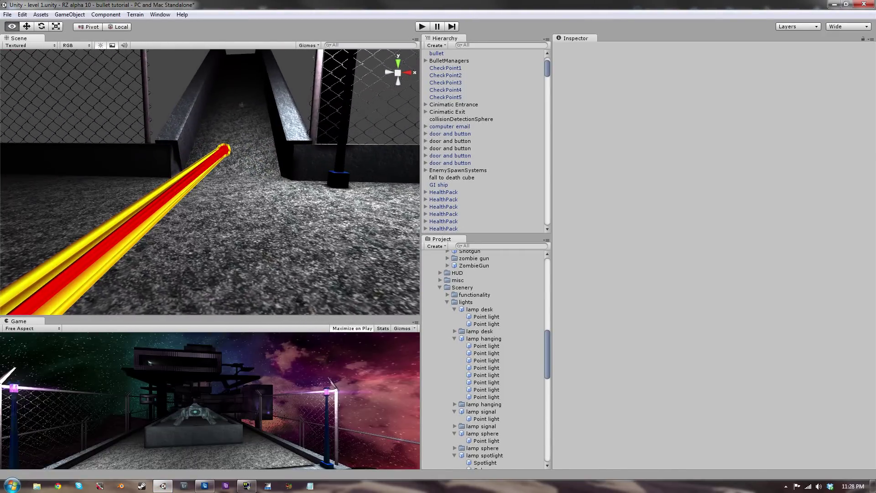
pyautogui.scroll(-3, 297, 178)
pyautogui.press('a')
pyautogui.moveTo(210, 182); pyautogui.dragTo(311, 183, button='right')
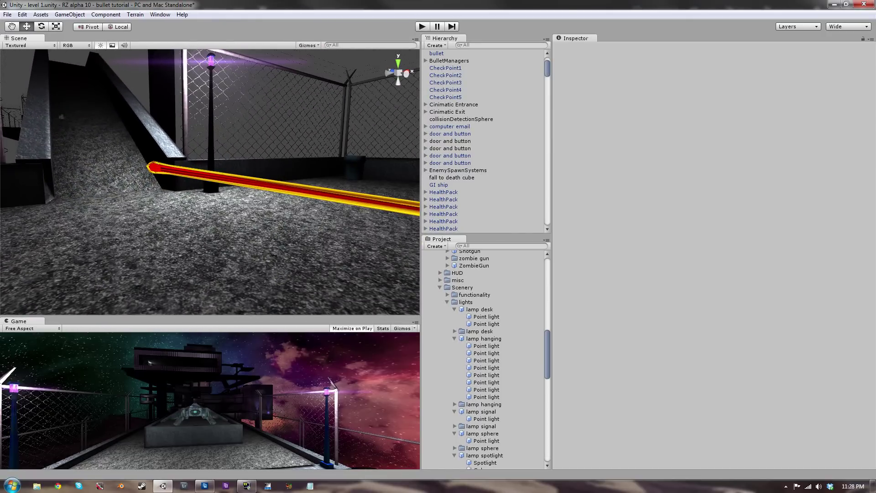
# Step: Select the bullet, locate its bullet_m base texture in the project, and open the texture's size and format import settings
pyautogui.click(274, 184)
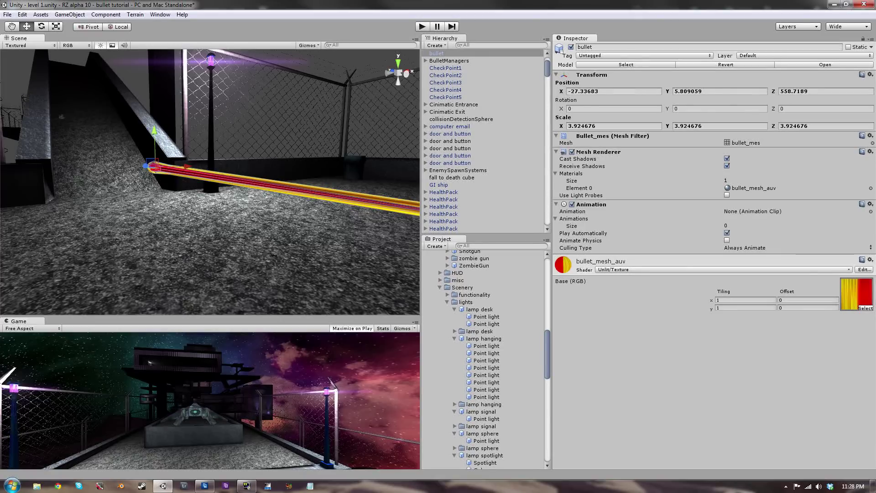
pyautogui.click(857, 292)
pyautogui.click(484, 254)
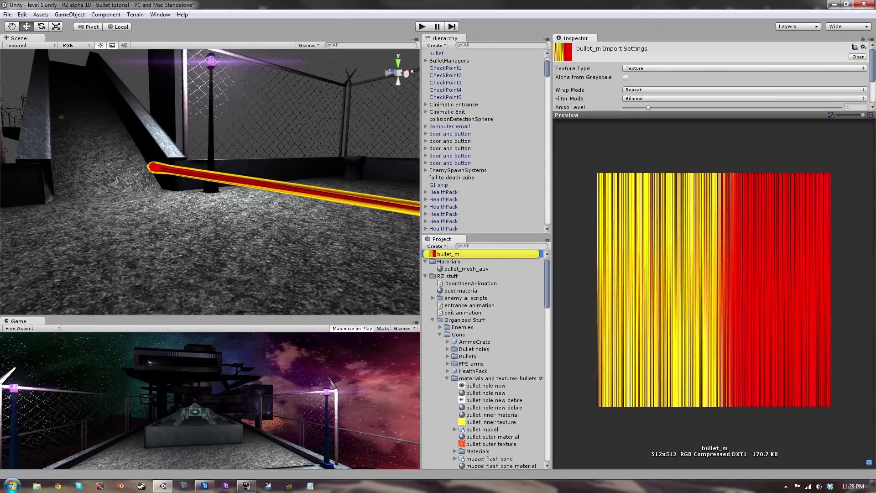
pyautogui.scroll(-3, 712, 77)
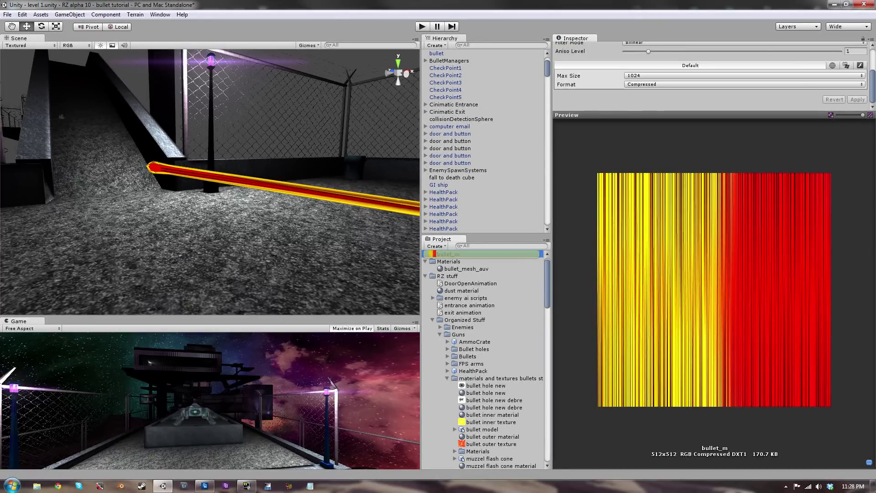
# Step: Set the bullet_m texture's Max Size to 128 and apply the import settings
pyautogui.click(657, 75)
pyautogui.click(644, 106)
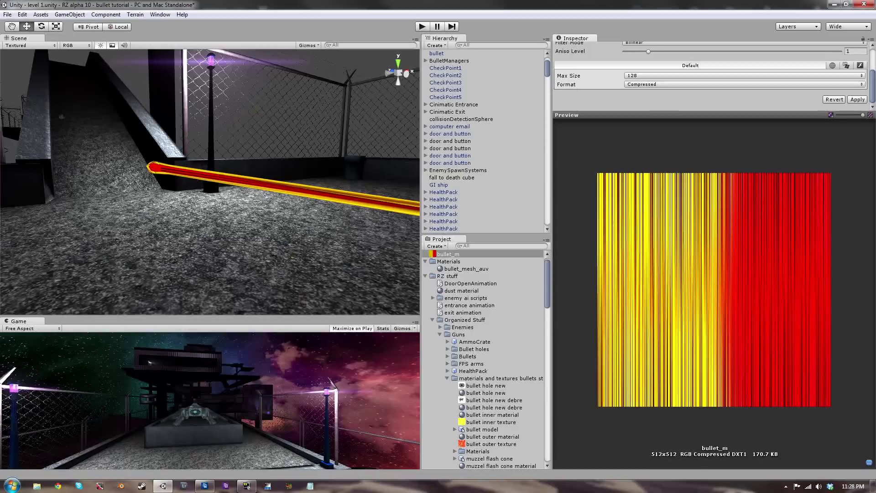
pyautogui.click(857, 99)
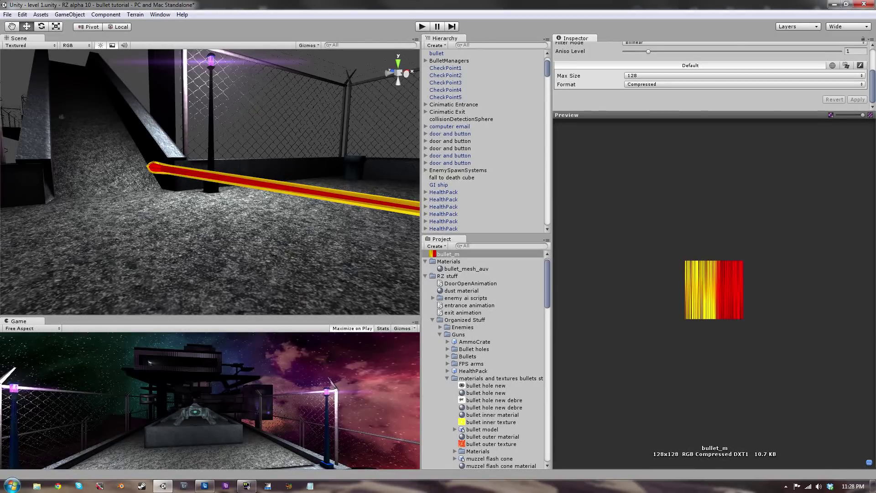
# Step: Set the bullet_m texture's Max Size to 256, apply it, and inspect the deselected bullet from another angle
pyautogui.click(657, 76)
pyautogui.click(644, 116)
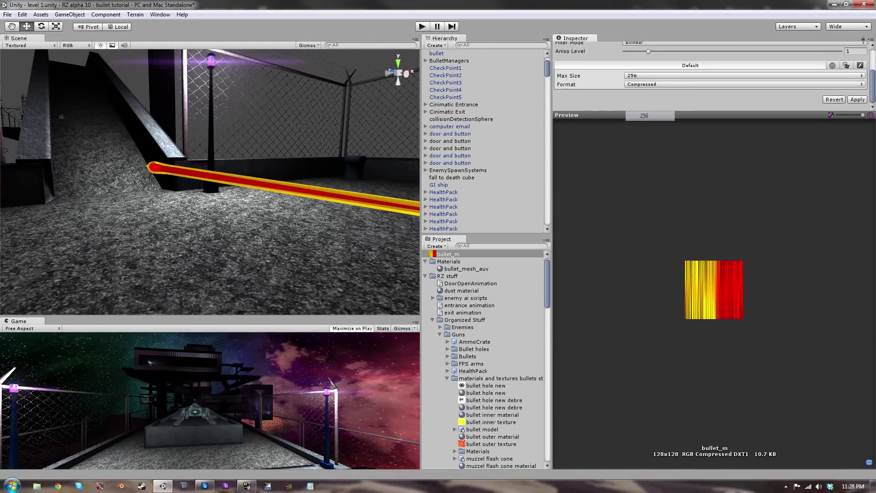
pyautogui.click(857, 99)
pyautogui.keyDown('alt'); pyautogui.moveTo(237, 182); pyautogui.dragTo(380, 231); pyautogui.keyUp('alt')
pyautogui.click(205, 179)
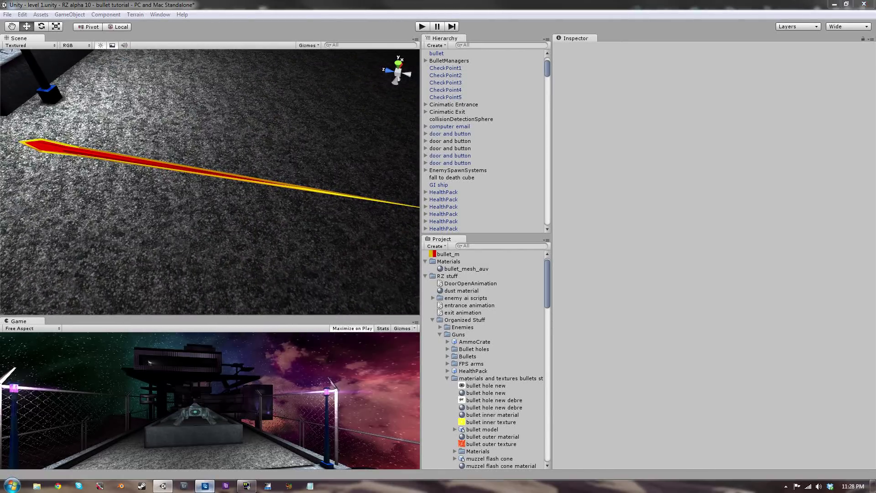
# Step: Switch to Photoshop Elements and adjust Layer 1's Hue/Saturation to saturation -62 and lightness -9
pyautogui.click(205, 485)
pyautogui.click(817, 243)
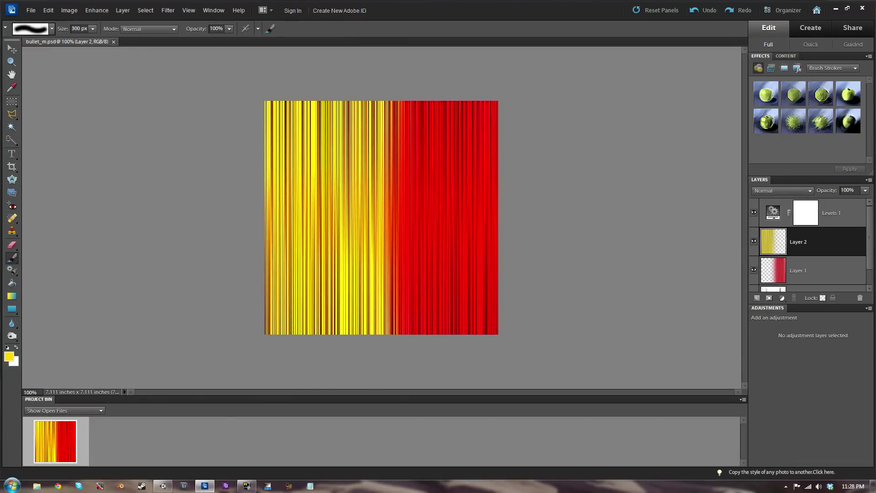
pyautogui.click(815, 270)
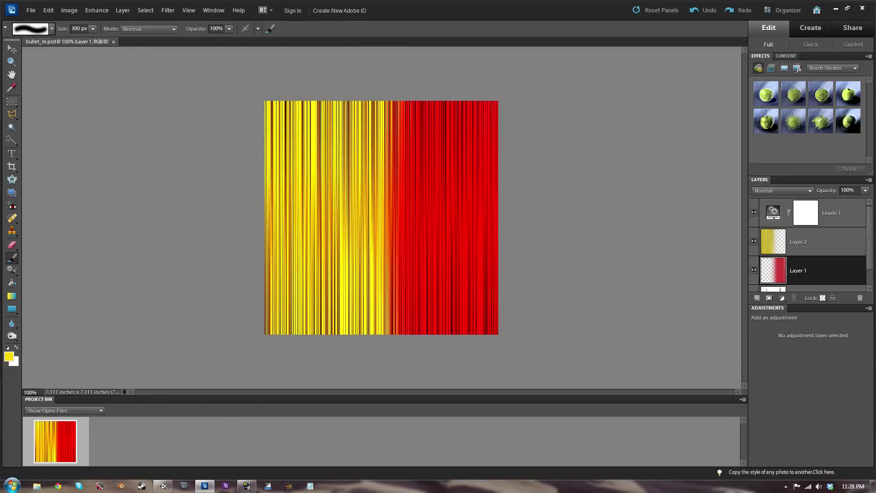
pyautogui.hotkey('ctrl', 'u')
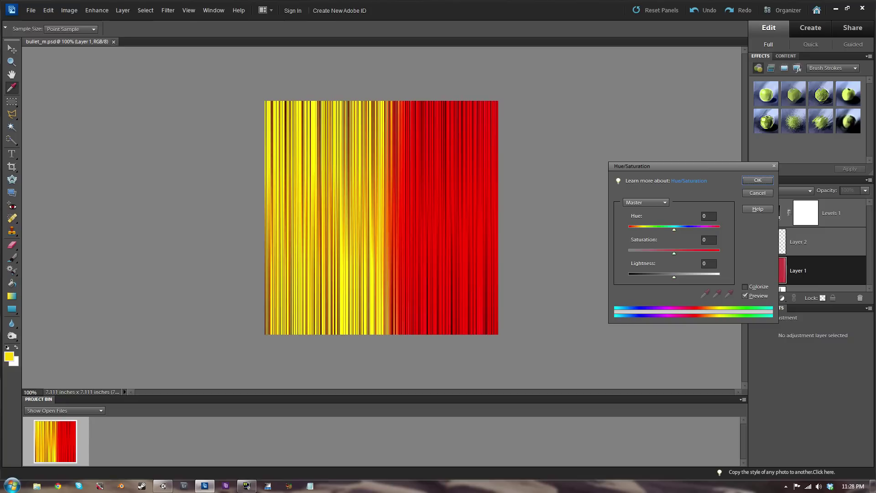
pyautogui.press('Tab')
pyautogui.write('-53')
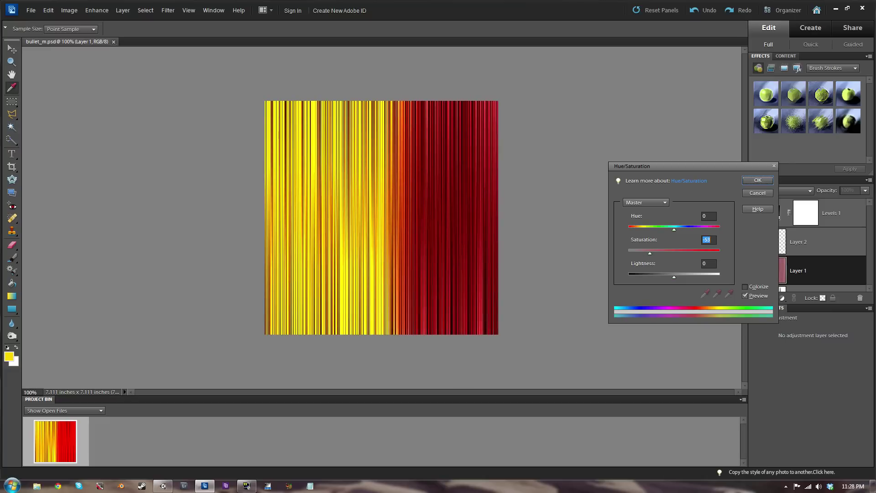
pyautogui.moveTo(650, 254); pyautogui.dragTo(643, 253)
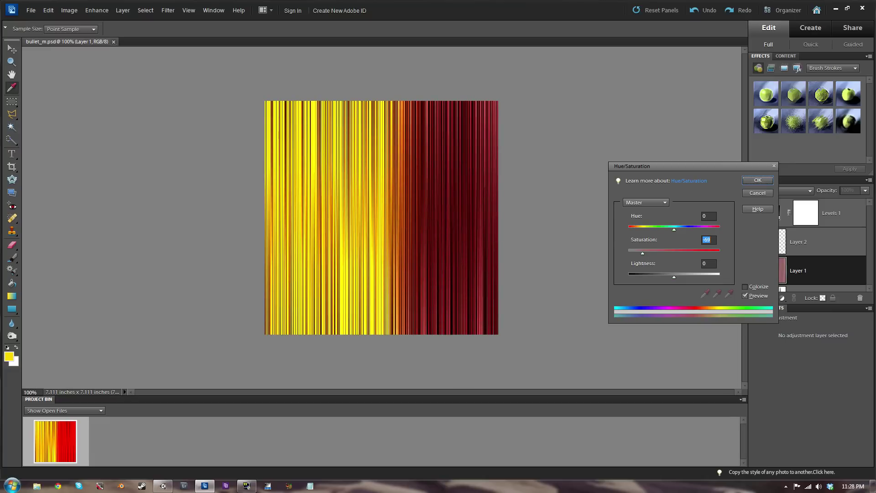
pyautogui.moveTo(674, 277); pyautogui.dragTo(669, 277)
pyautogui.click(758, 180)
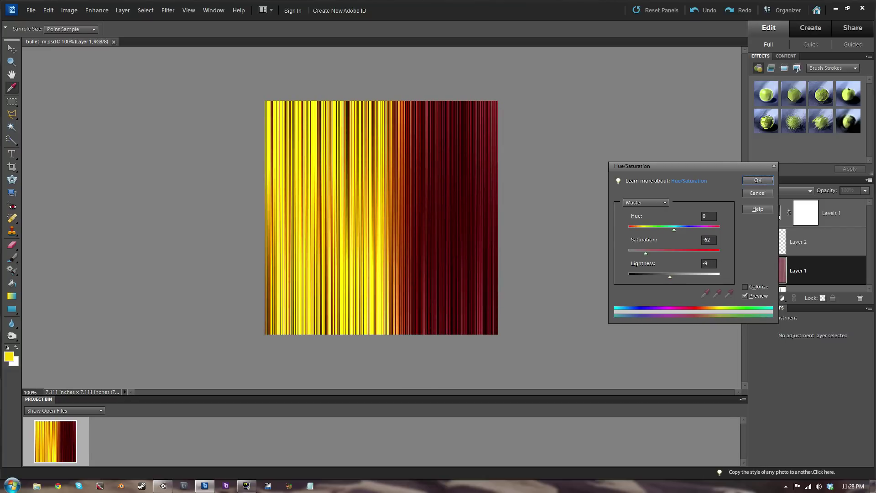
# Step: Raise the saturation of the yellow Layer 2 to +100 with a Hue/Saturation adjustment
pyautogui.click(808, 242)
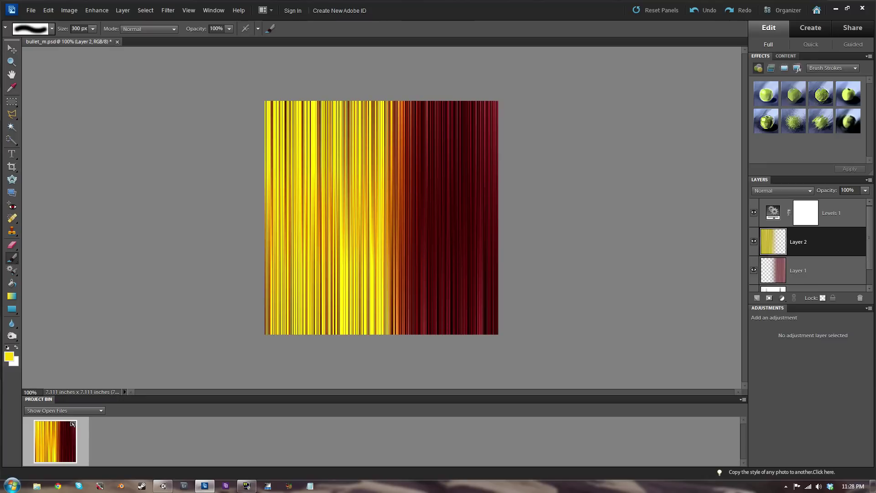
pyautogui.hotkey('ctrl', 'u')
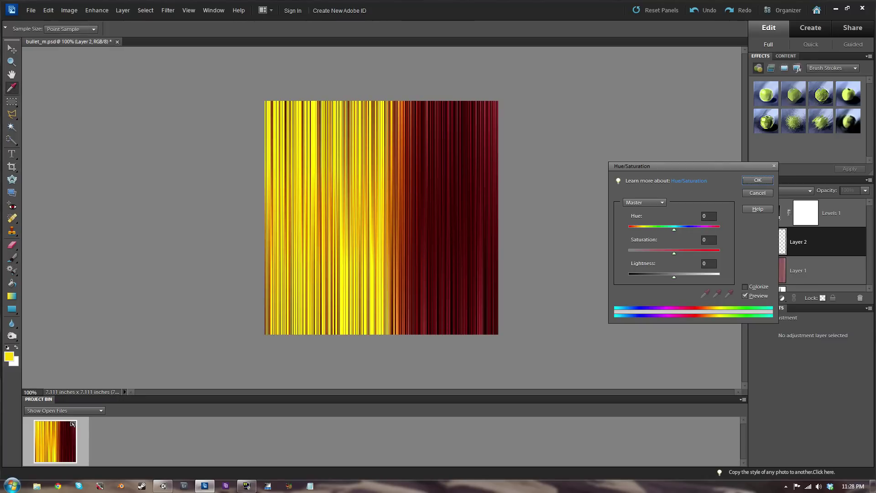
pyautogui.moveTo(674, 253); pyautogui.dragTo(701, 254)
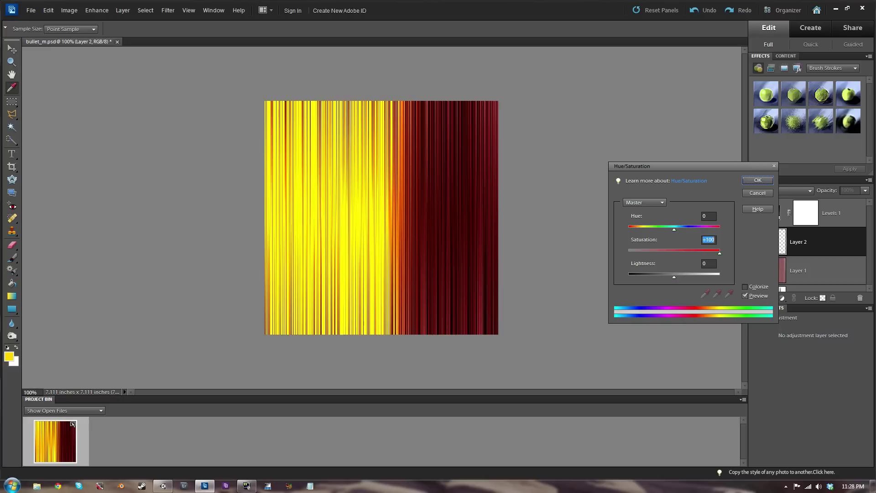
pyautogui.press('Return')
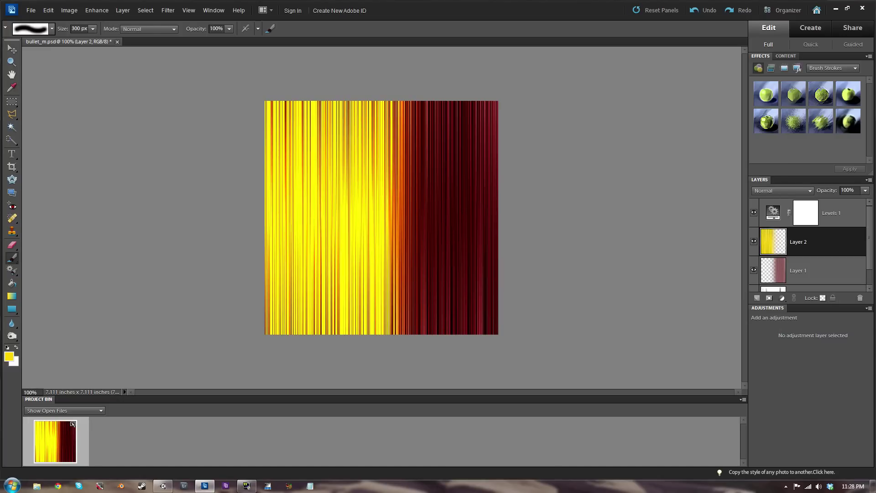
# Step: Add a new layer above Layer 2, fill it with the yellow foreground colour, and apply uniform monochromatic noise
pyautogui.click(757, 298)
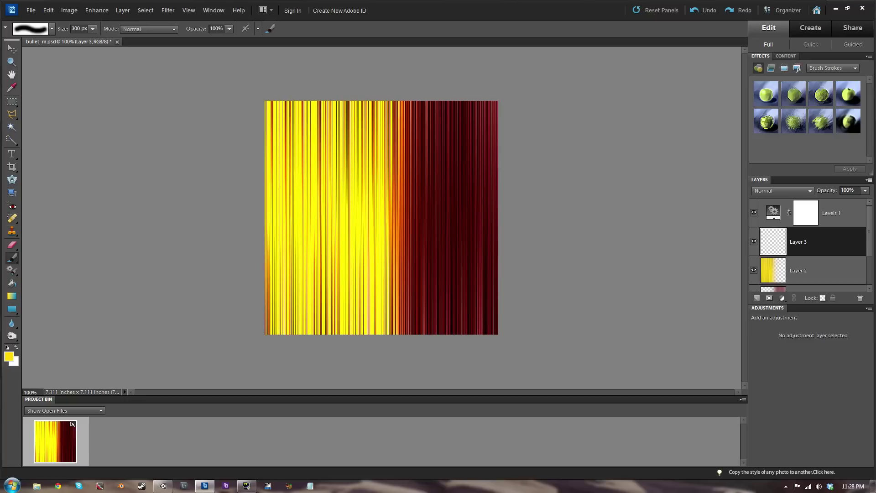
pyautogui.press('k')
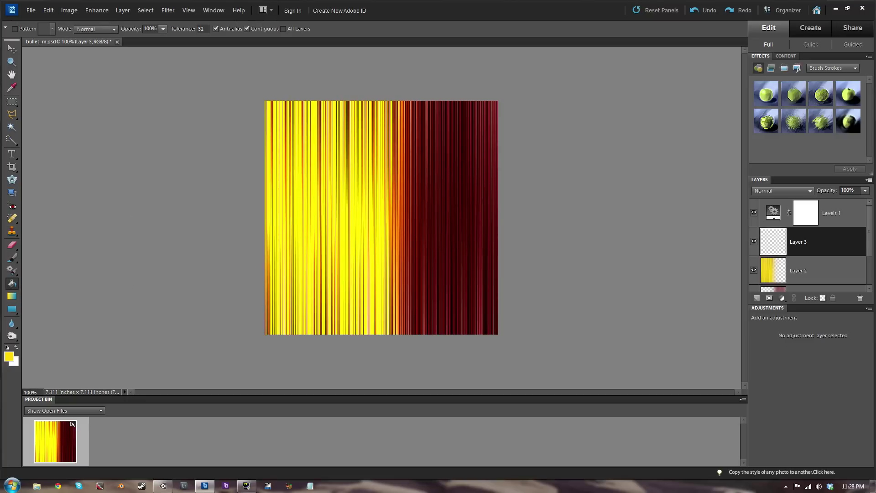
pyautogui.click(382, 217)
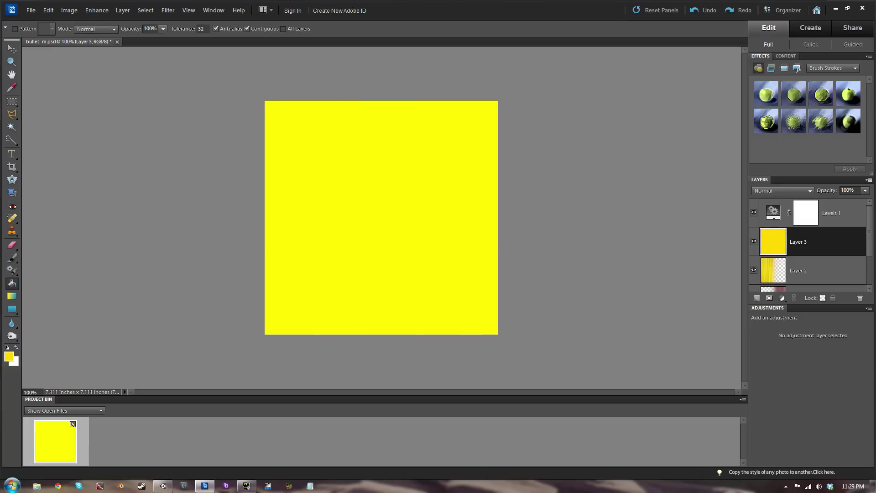
pyautogui.click(168, 10)
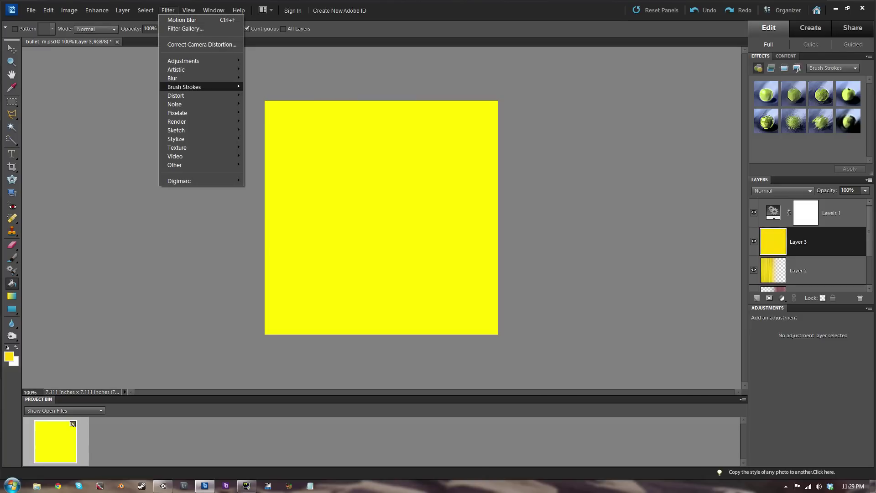
pyautogui.moveTo(192, 104)
pyautogui.click(266, 104)
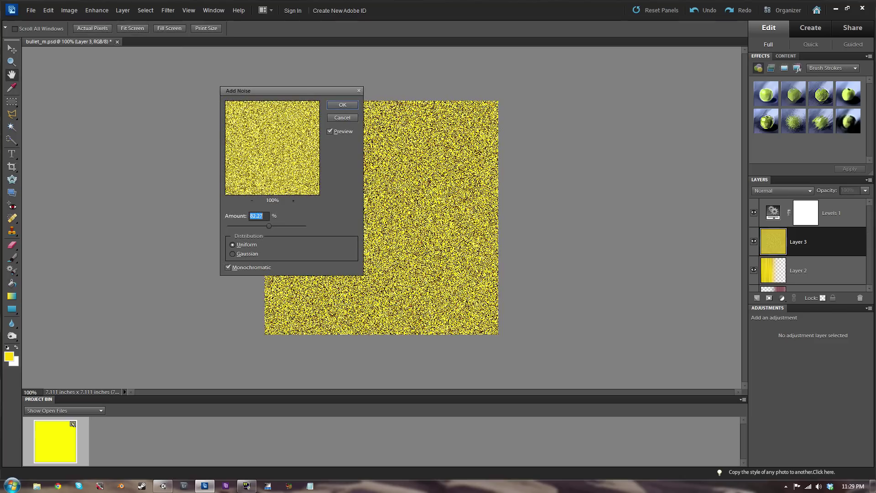
pyautogui.press('Return')
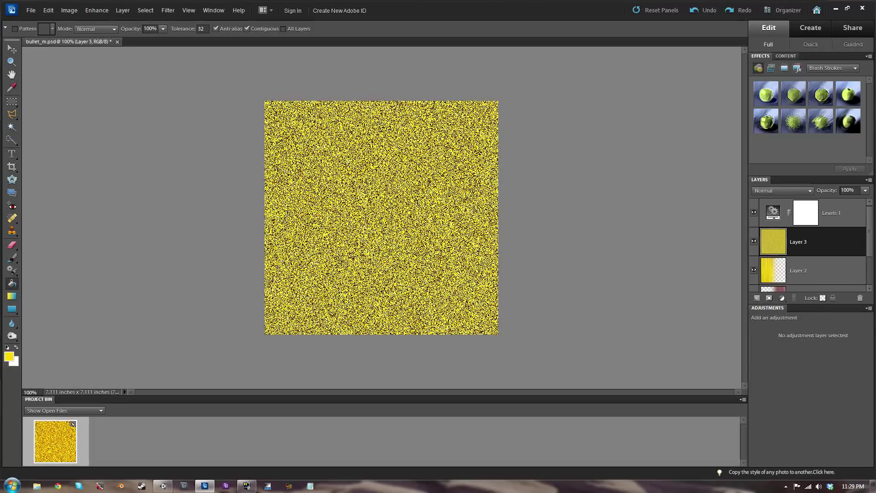
# Step: Set the noise layer's blend mode to Multiply and save bullet_m.psd
pyautogui.click(783, 191)
pyautogui.click(772, 229)
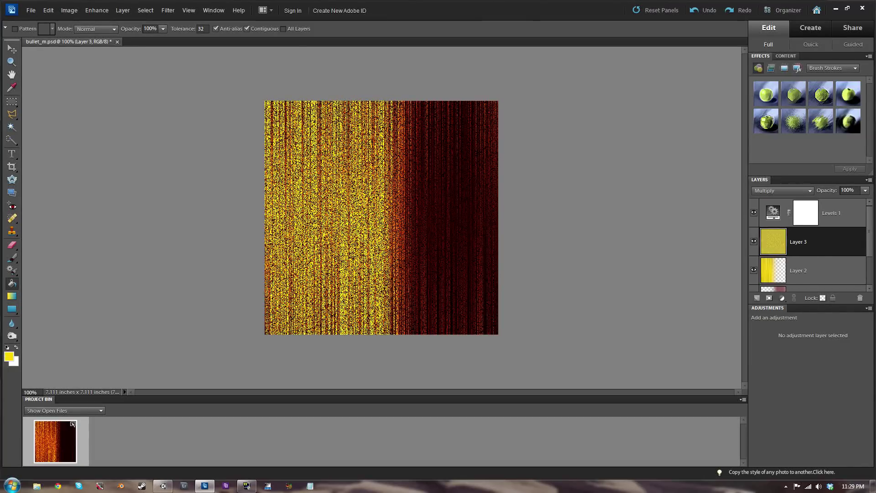
pyautogui.hotkey('ctrl', 's')
# Step: Switch to Unity and examine the darker, noisy texture on the bullet
pyautogui.click(163, 486)
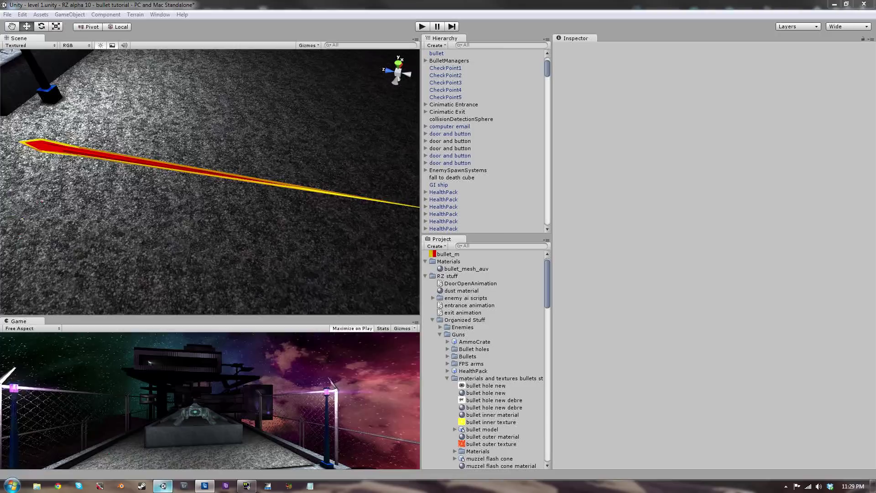
pyautogui.moveTo(210, 183); pyautogui.dragTo(142, 149, button='right')
pyautogui.press('w')
pyautogui.press('s')
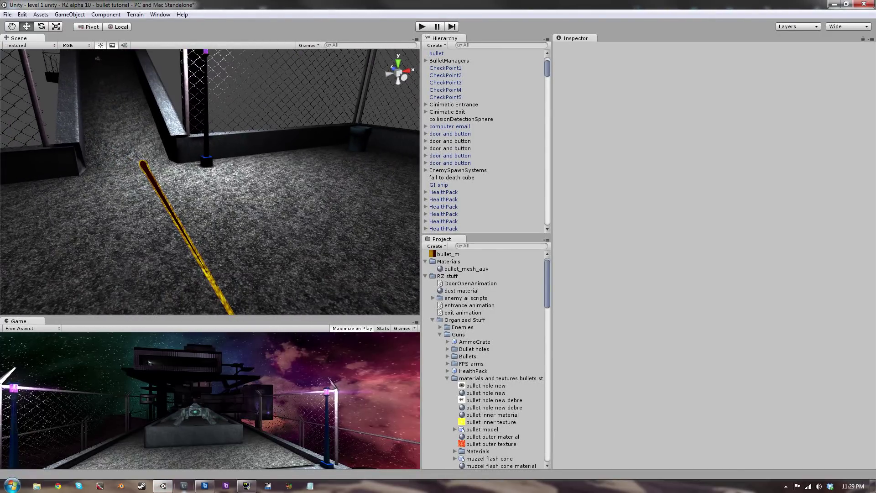
# Step: Return to Photoshop Elements, lower the noise layer's opacity to 23%, and save the PSD
pyautogui.hotkey('alt', 'Tab')
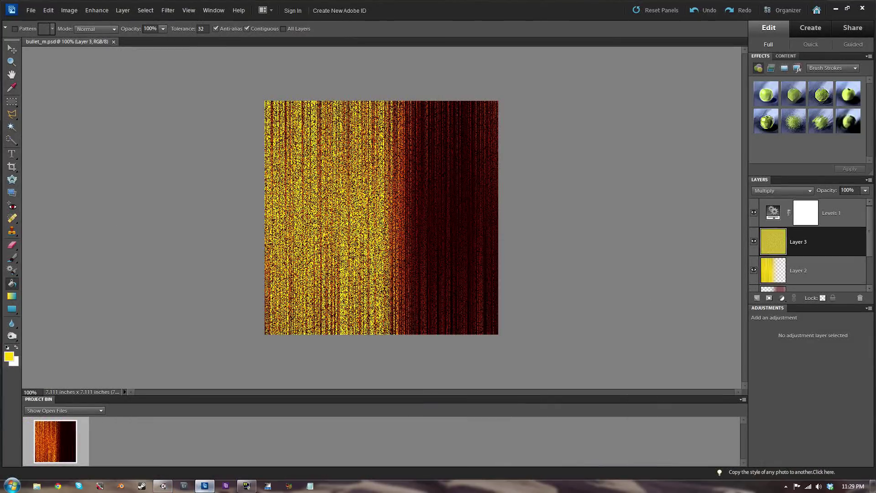
pyautogui.moveTo(827, 191); pyautogui.dragTo(784, 192)
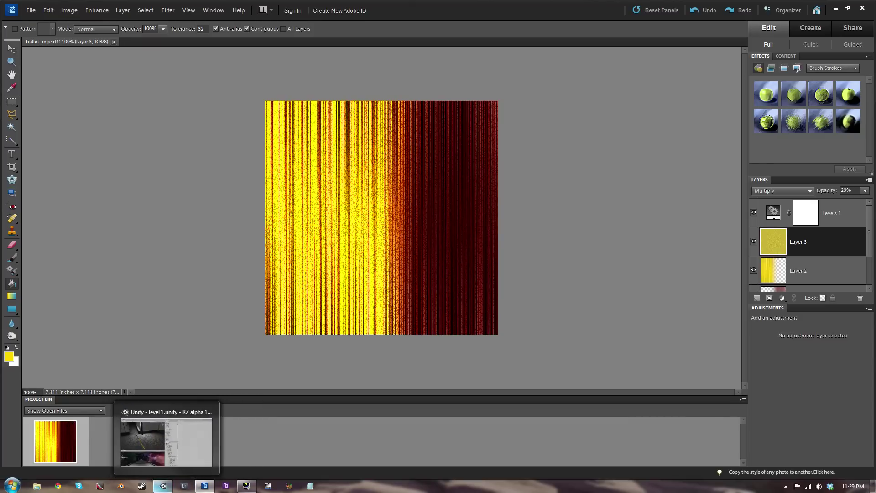
# Step: Switch to Unity and inspect the bullet's updated texture from several angles
pyautogui.click(163, 486)
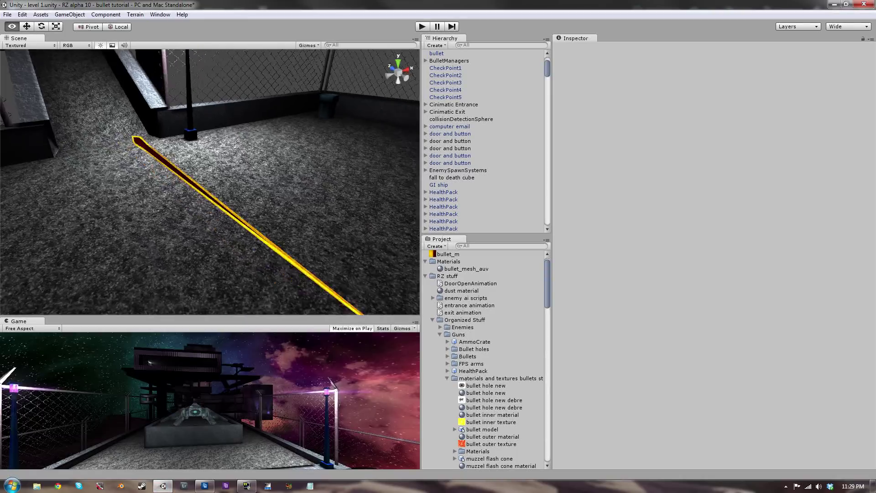
pyautogui.moveTo(210, 183); pyautogui.dragTo(354, 168, button='right')
pyautogui.press('w')
pyautogui.press('s')
pyautogui.press('d')
pyautogui.press('a')
pyautogui.press('a')
pyautogui.rightClick(501, 142)
# Step: Select the bullet object, locate it in the scene's object list, and examine it from near and far
pyautogui.click(238, 149)
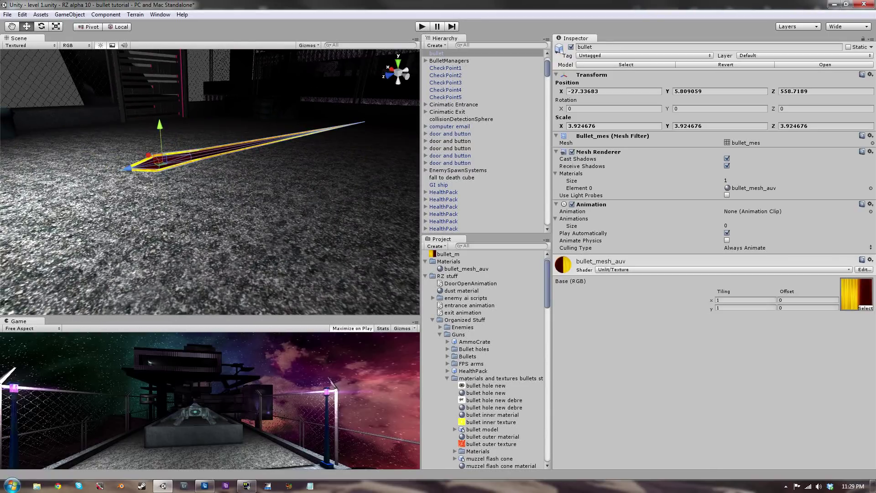
pyautogui.click(437, 54)
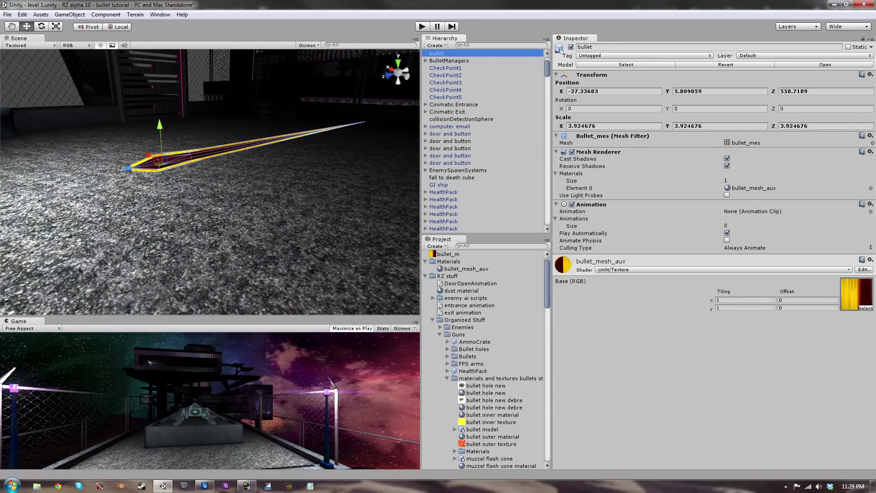
pyautogui.scroll(3, 483, 141)
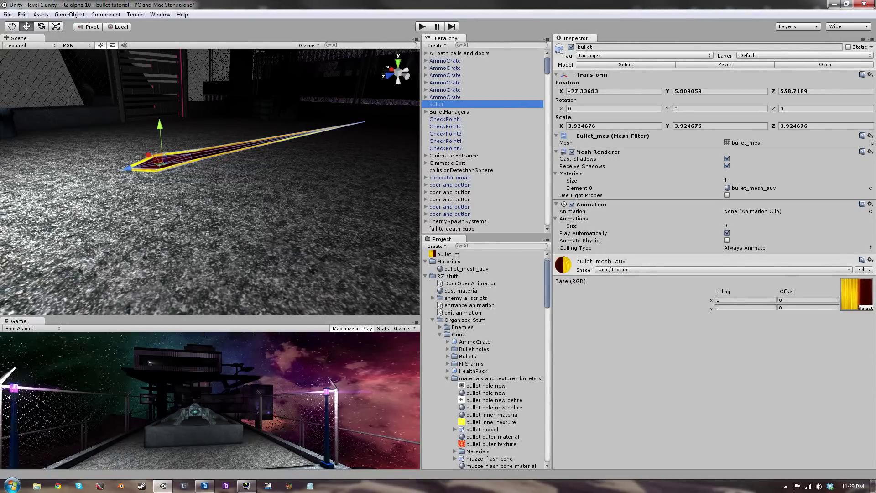
pyautogui.moveTo(238, 151); pyautogui.dragTo(146, 196, button='middle')
pyautogui.scroll(-5, 210, 182)
pyautogui.scroll(3, 210, 182)
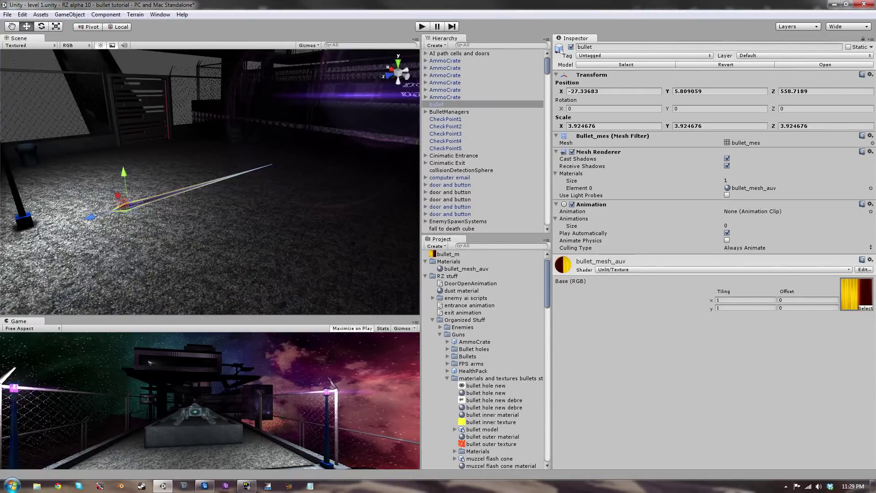
pyautogui.scroll(-4, 210, 182)
pyautogui.scroll(2, 210, 182)
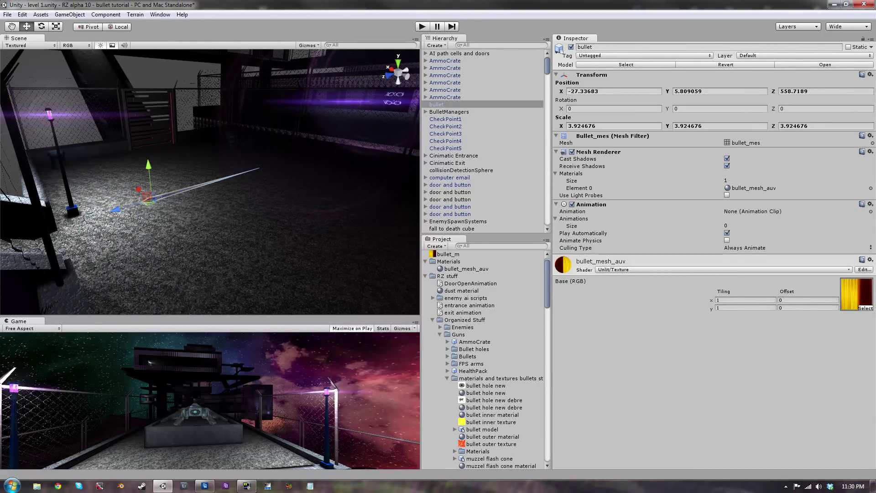
pyautogui.scroll(2, 210, 182)
pyautogui.scroll(2, 210, 183)
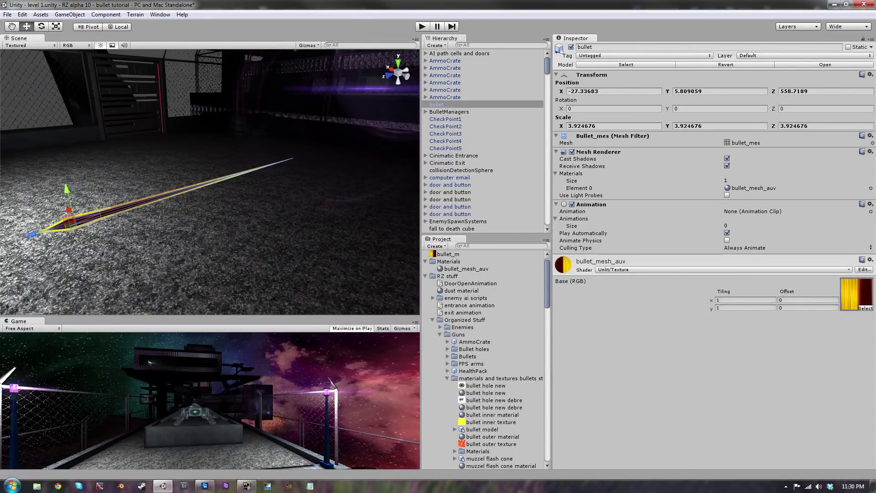
# Step: Create a point light and move it along Z to the bullet's front end, at about 558.79
pyautogui.click(70, 14)
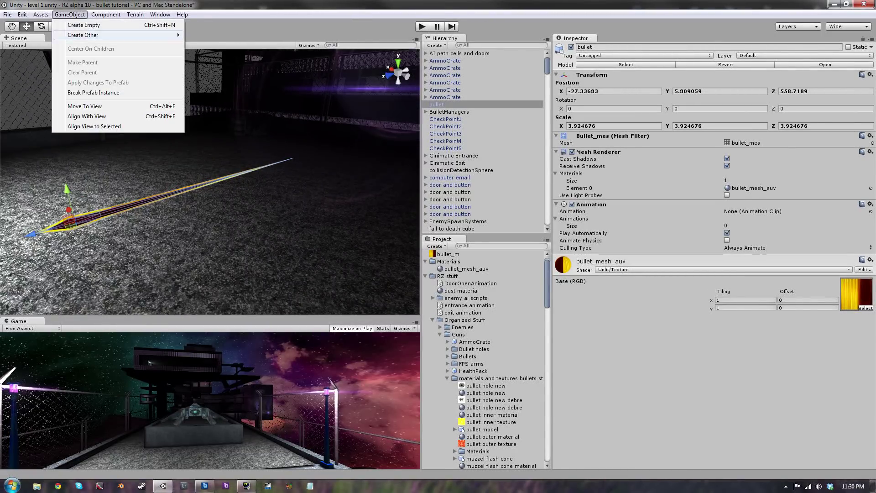
pyautogui.moveTo(82, 35)
pyautogui.click(211, 99)
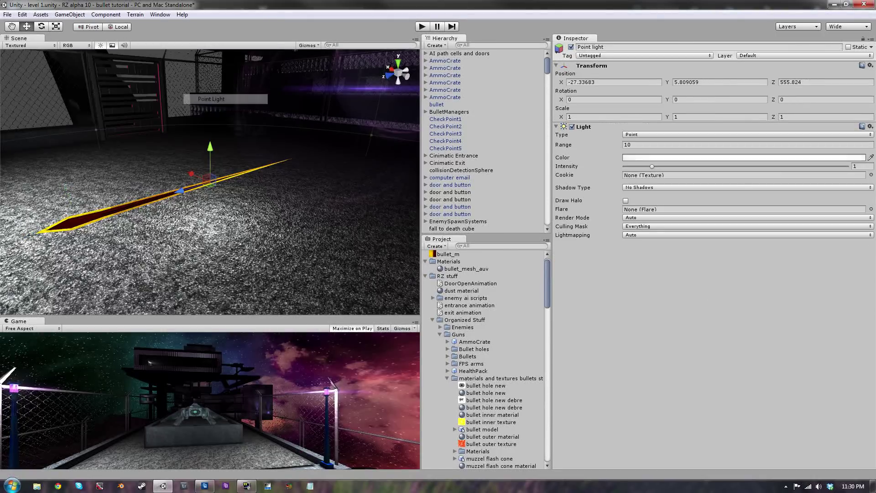
pyautogui.moveTo(180, 191); pyautogui.dragTo(42, 230)
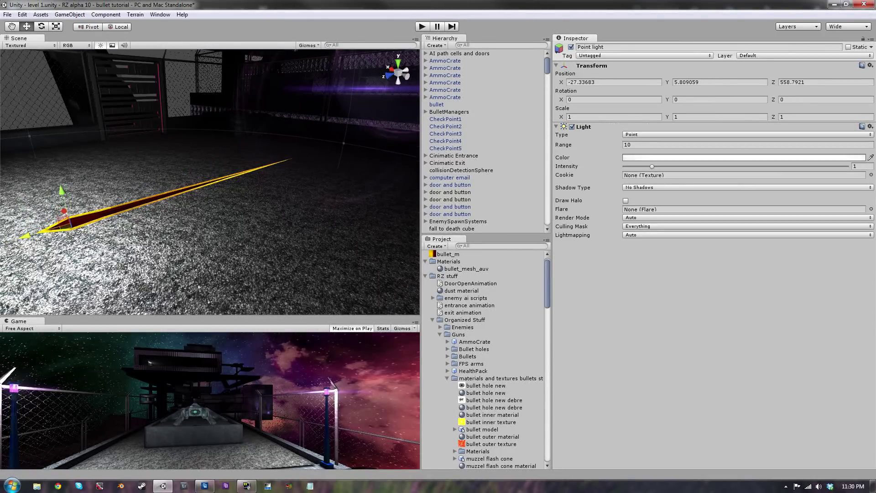
# Step: Set the point light's Lightmapping to RealtimeOnly and its Render Mode to Important
pyautogui.keyDown('alt'); pyautogui.moveTo(114, 200); pyautogui.dragTo(288, 185); pyautogui.keyUp('alt')
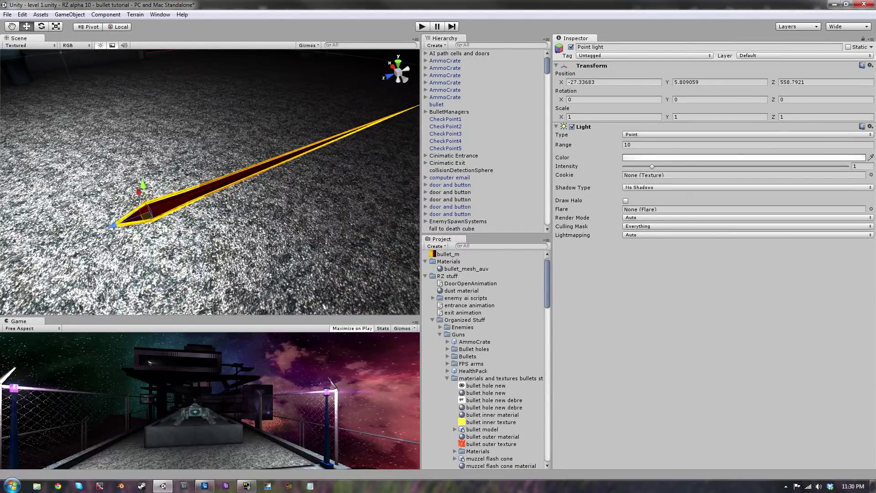
pyautogui.click(662, 234)
pyautogui.click(654, 245)
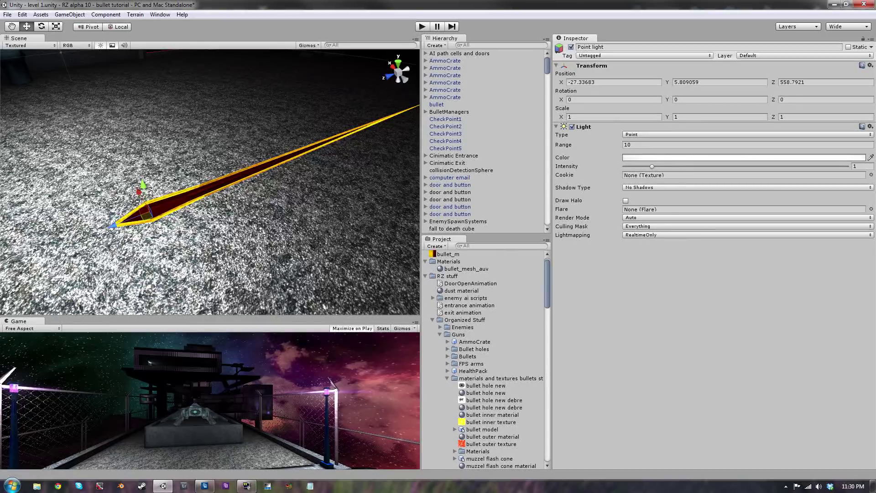
pyautogui.click(648, 218)
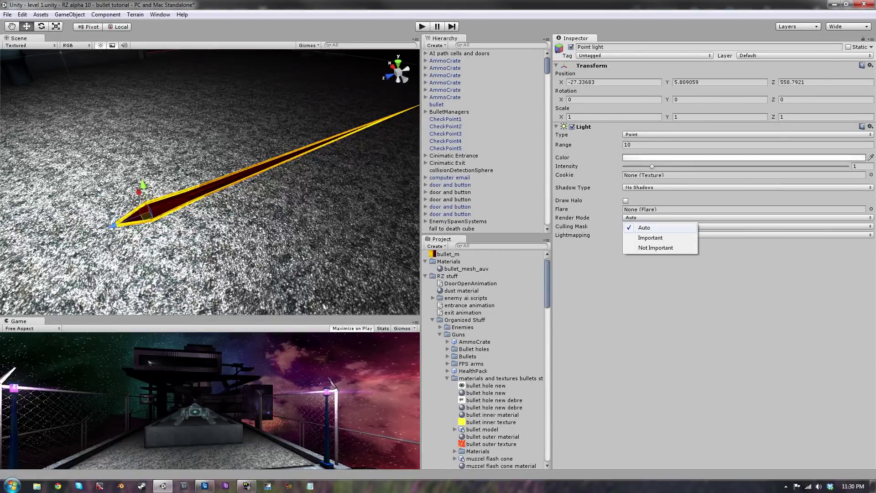
pyautogui.click(648, 236)
pyautogui.moveTo(210, 183)
pyautogui.mouseDown(button='right')
pyautogui.moveTo(219, 176)
pyautogui.moveTo(206, 174)
pyautogui.mouseUp(button='right')
pyautogui.press('s')
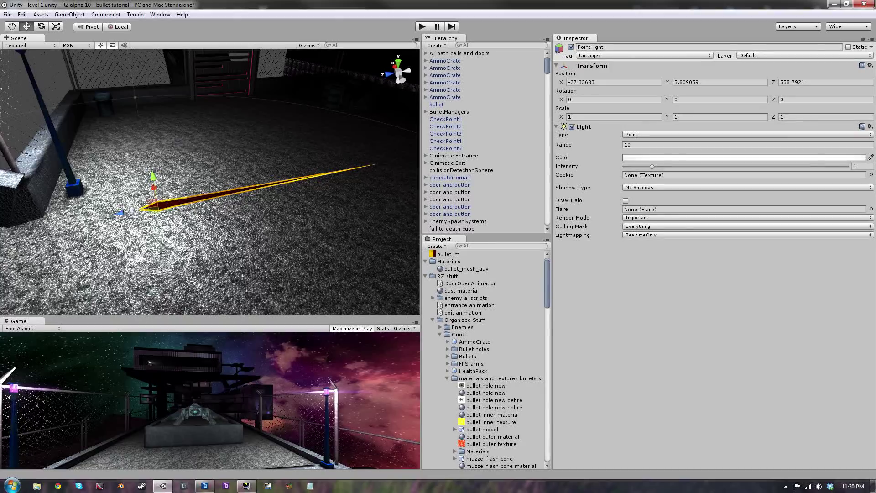
# Step: Make the point light a child of the bullet object
pyautogui.scroll(-10, 486, 142)
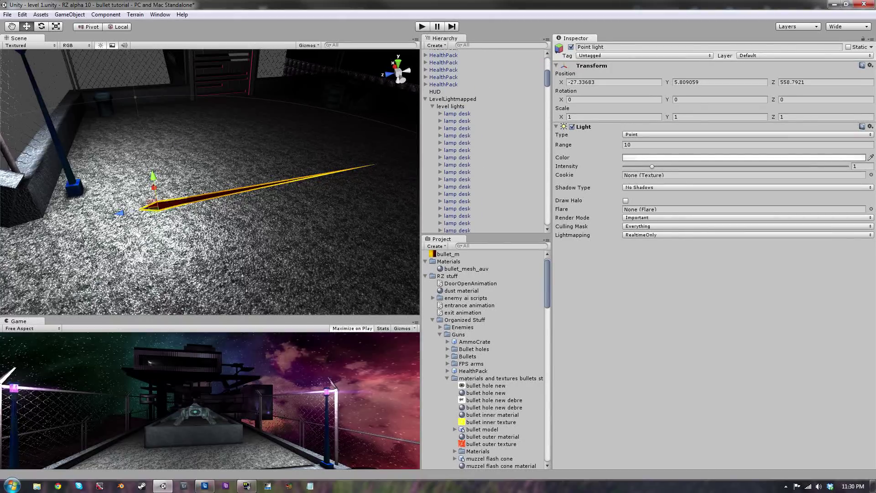
pyautogui.click(425, 181)
pyautogui.scroll(-7, 484, 181)
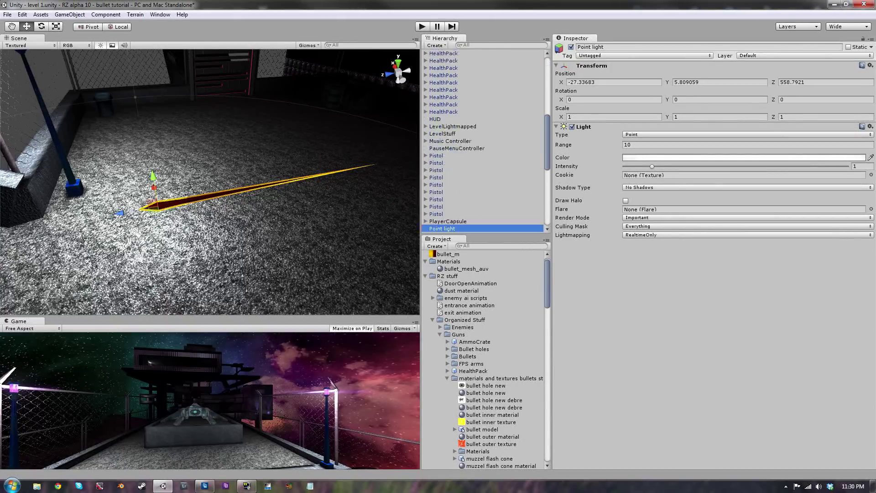
pyautogui.scroll(3, 484, 181)
pyautogui.moveTo(443, 174); pyautogui.dragTo(449, 104)
# Step: Move the bullet with its light to about X -26.10, Y 7.07, Z 554.34
pyautogui.click(445, 105)
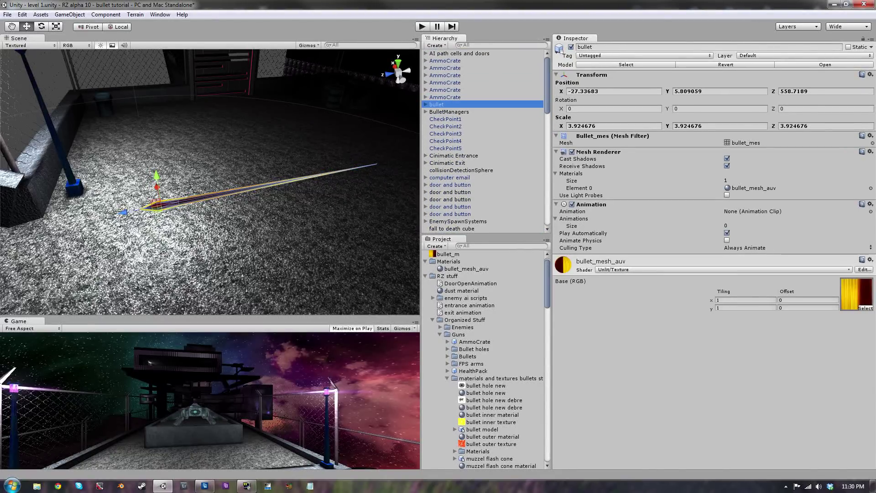
pyautogui.moveTo(156, 203); pyautogui.dragTo(292, 154)
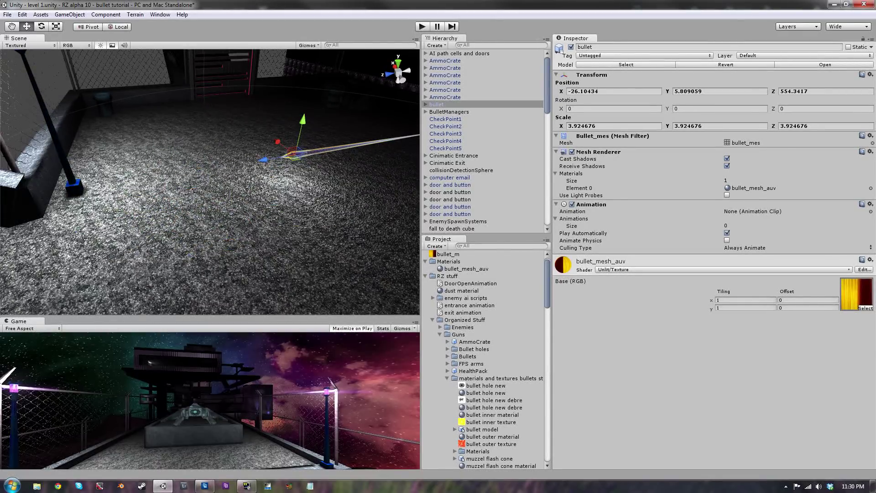
pyautogui.moveTo(303, 120); pyautogui.dragTo(313, 76)
# Step: Set the bullet's point light to an Intensity of 7.3 and a Range of 6.13
pyautogui.click(426, 104)
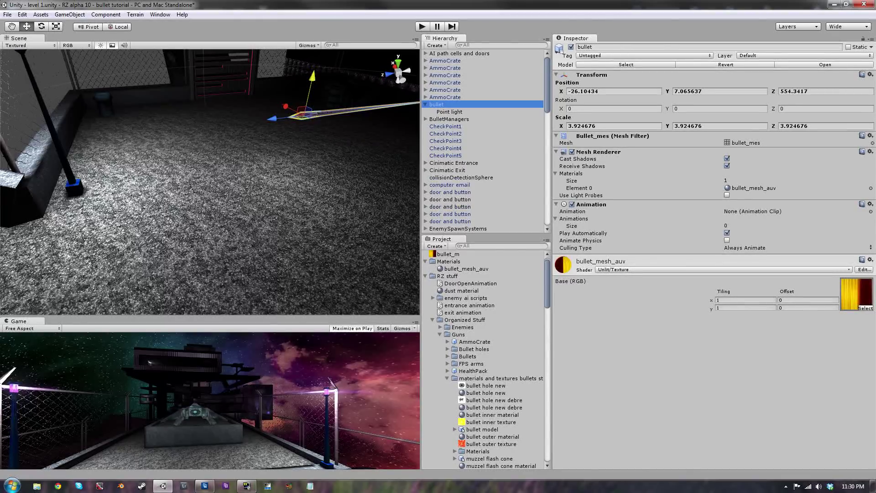
pyautogui.click(449, 112)
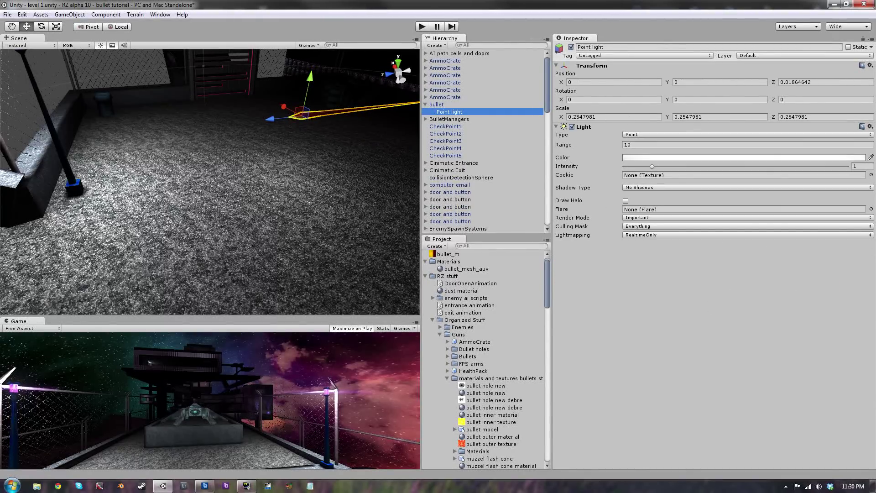
pyautogui.moveTo(652, 166); pyautogui.dragTo(801, 166)
pyautogui.moveTo(564, 144); pyautogui.dragTo(545, 144)
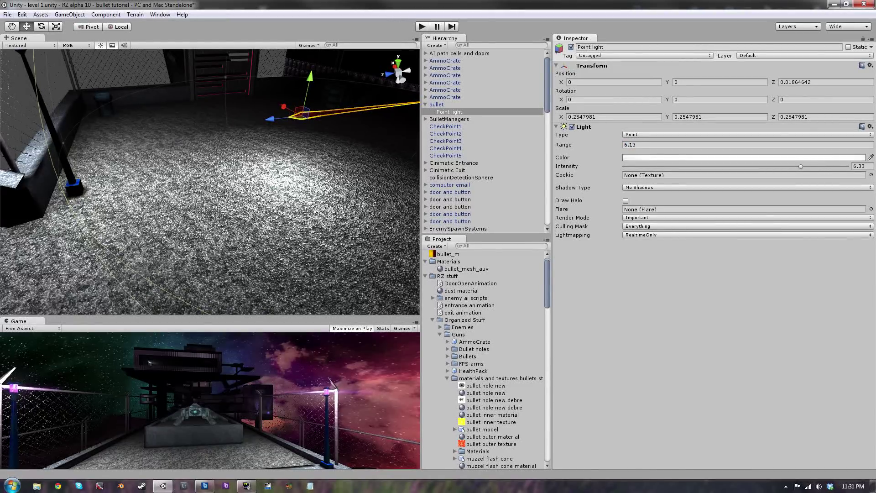
pyautogui.moveTo(801, 166); pyautogui.dragTo(823, 167)
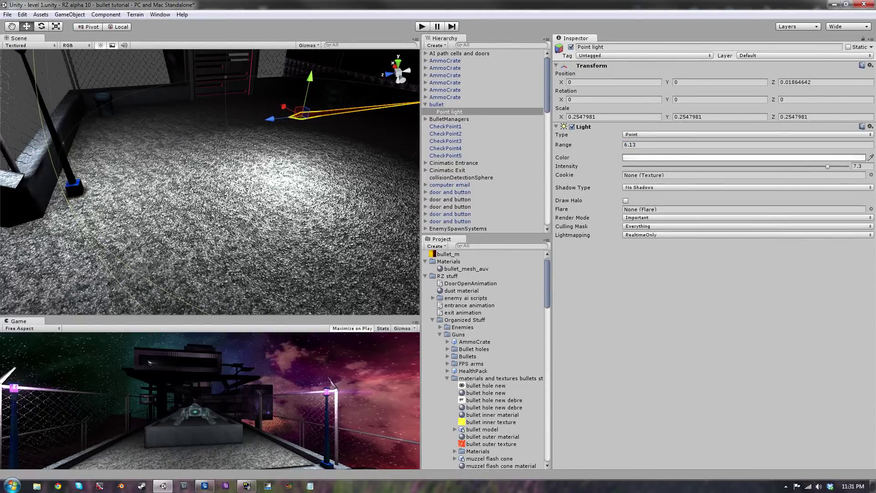
# Step: Change the point light's color to orange with RGB 255, 154, 23
pyautogui.click(794, 158)
pyautogui.moveTo(67, 46); pyautogui.dragTo(72, 36)
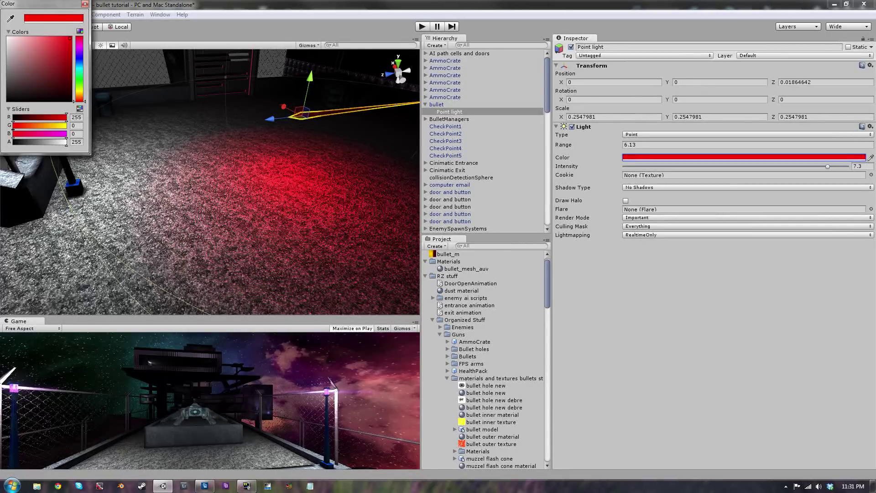
pyautogui.moveTo(80, 102); pyautogui.dragTo(79, 95)
pyautogui.moveTo(70, 38)
pyautogui.mouseDown()
pyautogui.moveTo(41, 39)
pyautogui.moveTo(60, 38)
pyautogui.moveTo(63, 66)
pyautogui.moveTo(70, 38)
pyautogui.moveTo(62, 38)
pyautogui.mouseUp()
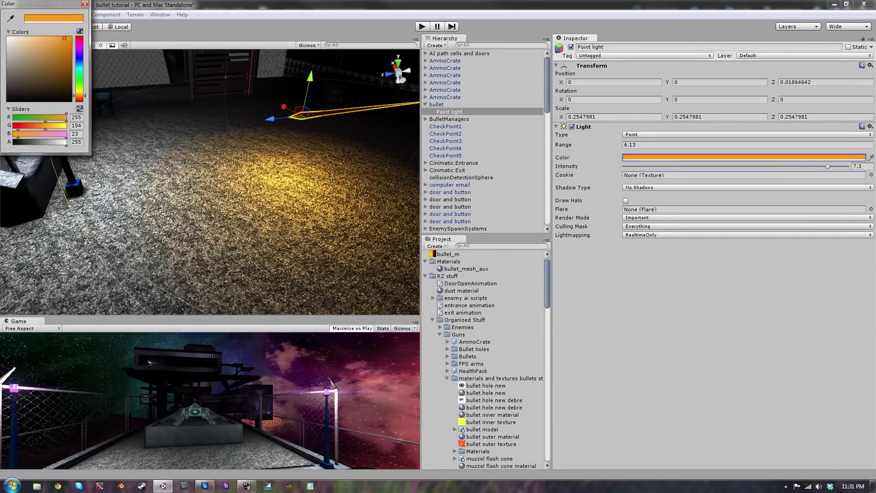
pyautogui.click(85, 3)
# Step: Shift the bullet slightly along its Z axis to see its orange light travel over the floor
pyautogui.keyDown('alt'); pyautogui.moveTo(87, 169); pyautogui.dragTo(406, 175); pyautogui.keyUp('alt')
pyautogui.moveTo(593, 144)
pyautogui.keyDown('alt'); pyautogui.mouseDown()
pyautogui.moveTo(560, 139)
pyautogui.moveTo(577, 139)
pyautogui.mouseUp(); pyautogui.keyUp('alt')
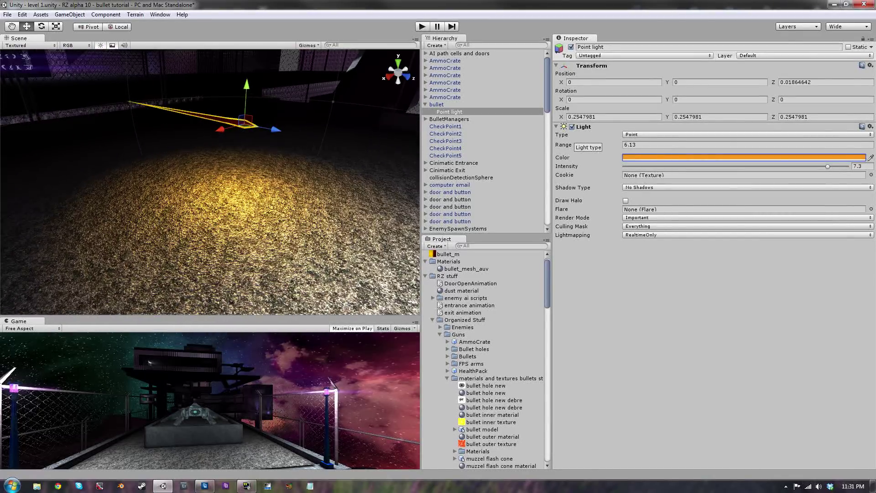
pyautogui.click(437, 104)
pyautogui.moveTo(273, 129); pyautogui.dragTo(294, 133)
# Step: Try the Not Important Render Mode on the point light and move the bullet to about Y 6.83, Z 554.32
pyautogui.click(450, 112)
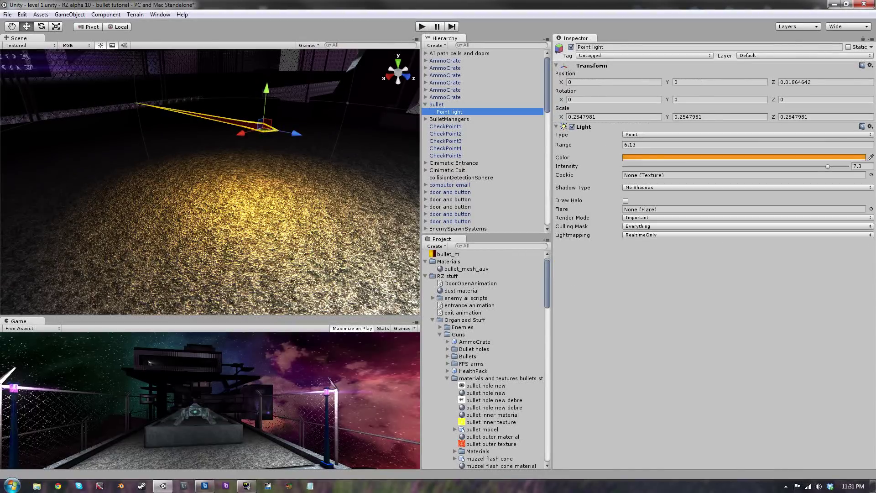
pyautogui.moveTo(228, 182); pyautogui.dragTo(372, 212, button='right')
pyautogui.press('w')
pyautogui.press('s')
pyautogui.press('w')
pyautogui.click(661, 218)
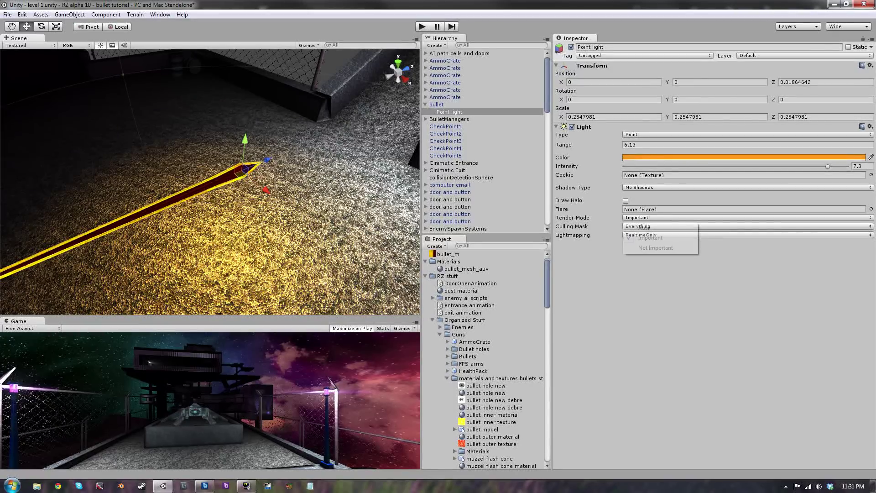
pyautogui.click(655, 248)
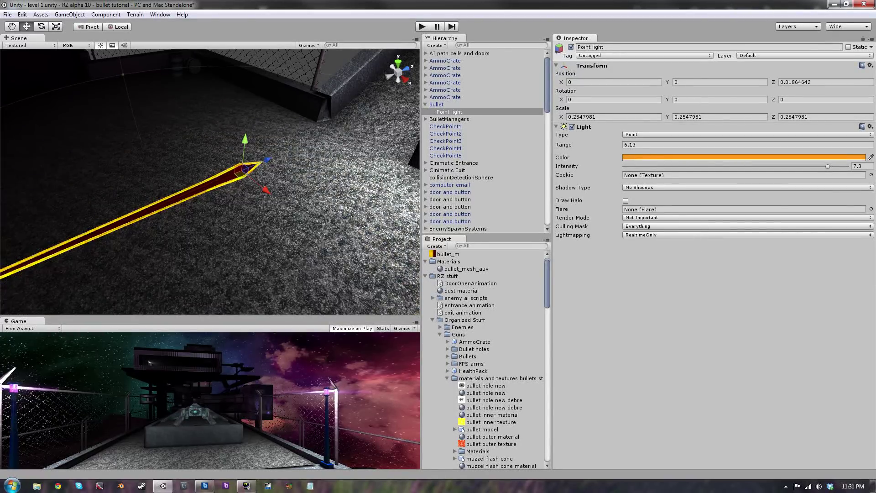
pyautogui.moveTo(239, 169); pyautogui.dragTo(209, 194)
pyautogui.click(218, 182)
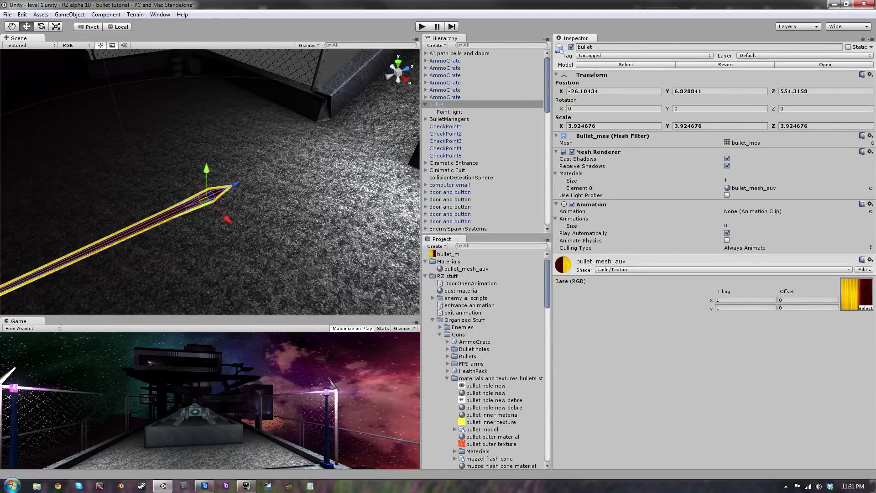
# Step: Open the Lightmapping window and turn off Use Lightmaps for the scene display
pyautogui.click(160, 15)
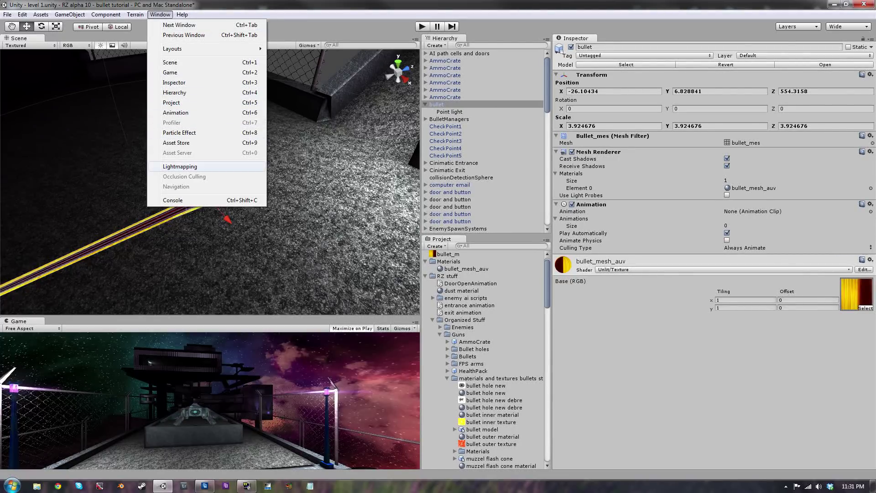
pyautogui.click(180, 166)
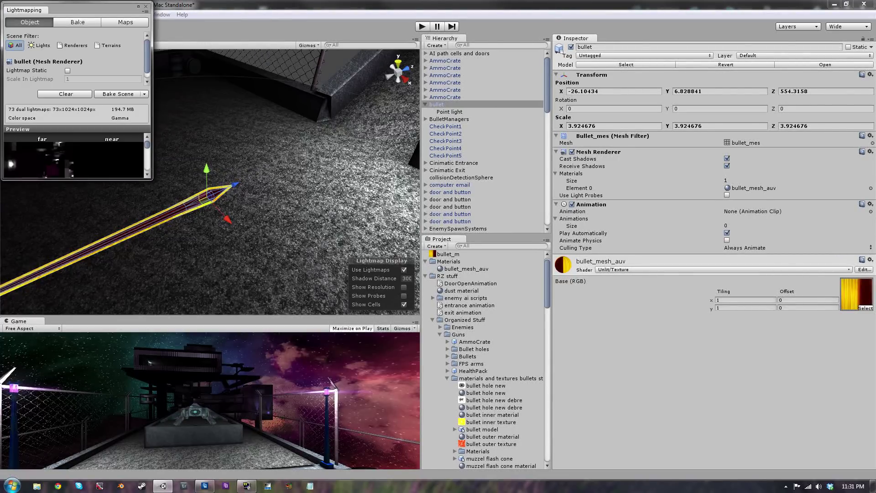
pyautogui.click(403, 270)
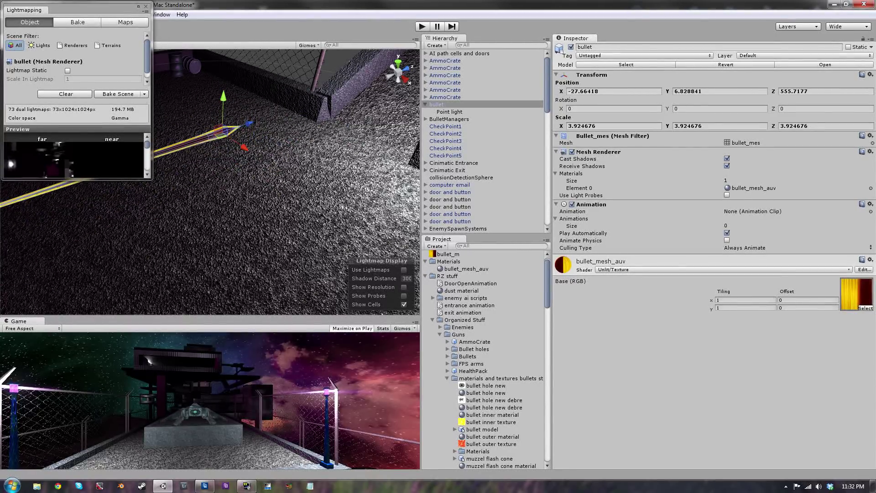
# Step: Set the point light's Intensity to 7.48 and its Render Mode to Important
pyautogui.click(449, 112)
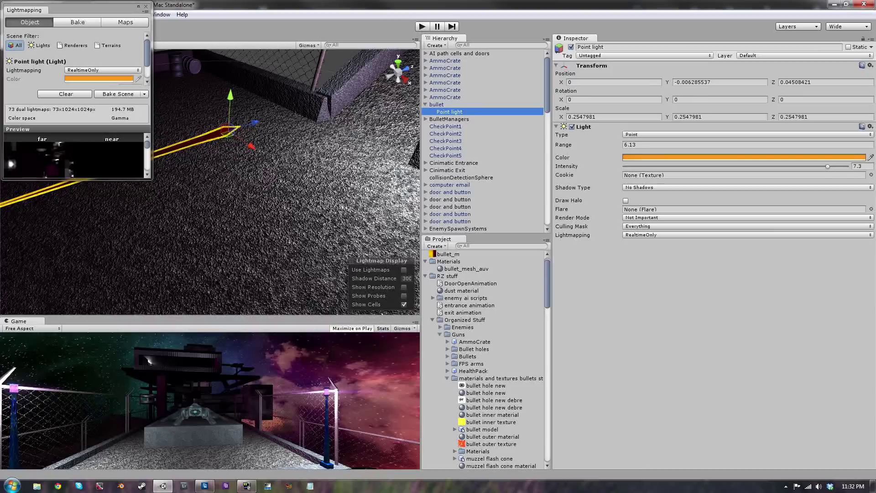
pyautogui.moveTo(828, 166); pyautogui.dragTo(835, 167)
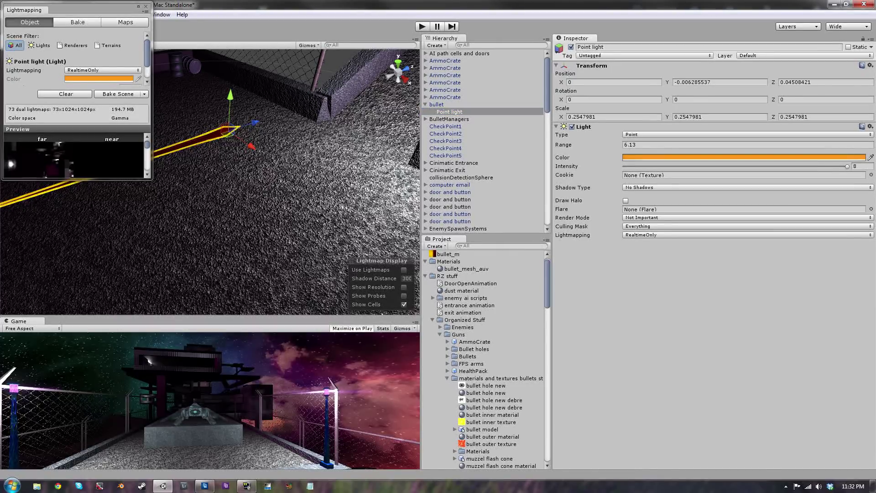
pyautogui.click(648, 218)
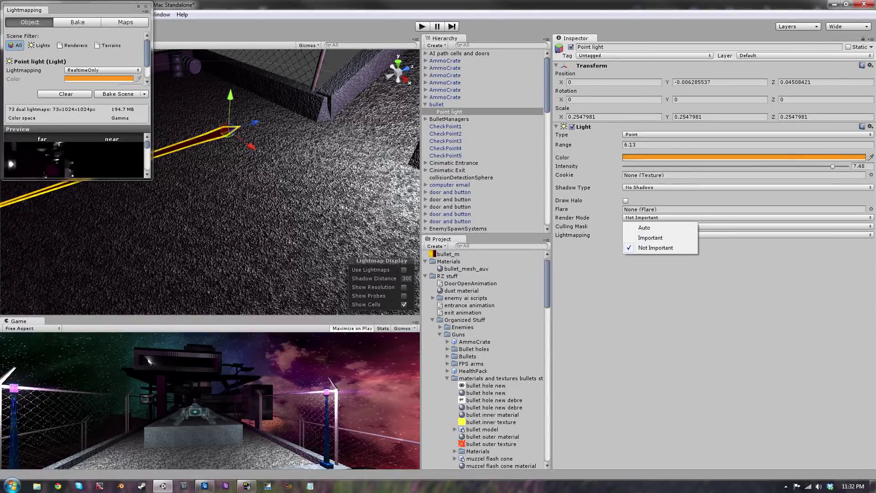
pyautogui.click(650, 238)
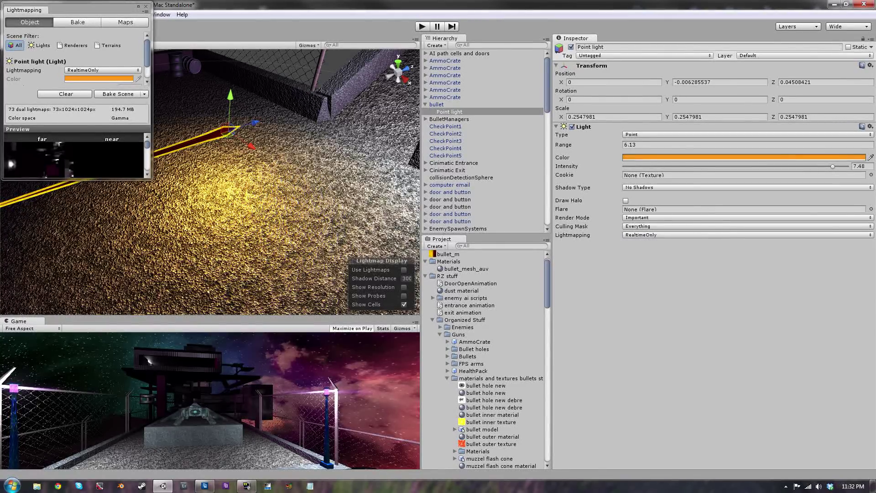
# Step: Reposition the point light near the bullet's tip, at about Y -0.0085, Z 0.0236 relative to the bullet
pyautogui.moveTo(226, 129); pyautogui.dragTo(225, 98)
pyautogui.click(425, 105)
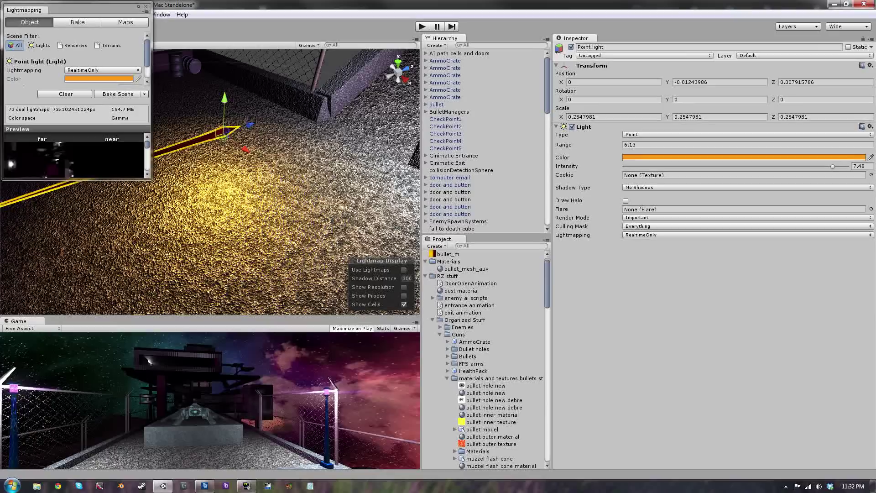
pyautogui.moveTo(220, 133); pyautogui.dragTo(223, 132)
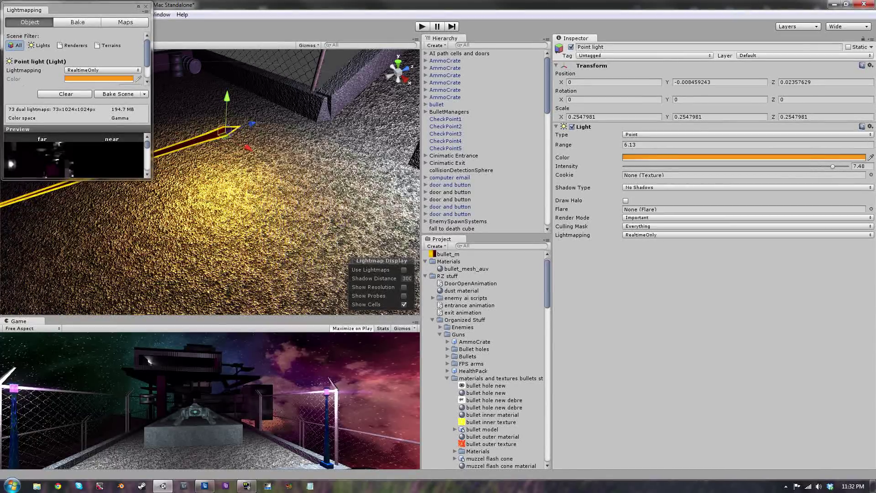
# Step: Move the bullet to about Y 7.32, Z 555.41 and close the Lightmapping window
pyautogui.click(436, 105)
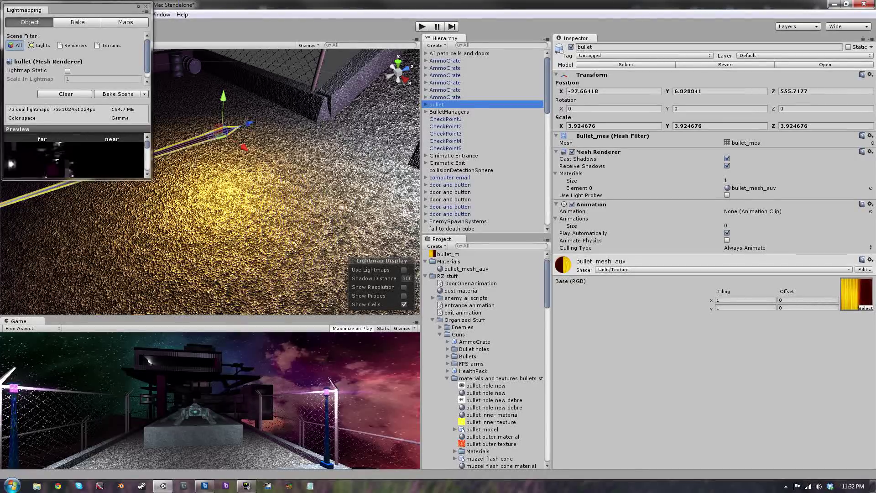
pyautogui.moveTo(223, 129); pyautogui.dragTo(159, 129)
pyautogui.moveTo(214, 145); pyautogui.dragTo(216, 107)
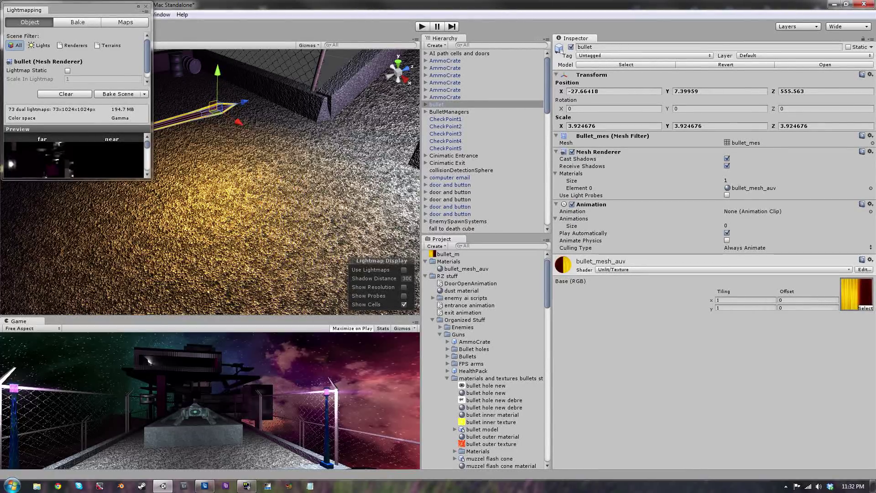
pyautogui.click(145, 7)
pyautogui.moveTo(217, 107)
pyautogui.mouseDown()
pyautogui.moveTo(182, 196)
pyautogui.moveTo(75, 201)
pyautogui.moveTo(149, 235)
pyautogui.moveTo(155, 274)
pyautogui.moveTo(185, 296)
pyautogui.moveTo(274, 140)
pyautogui.moveTo(313, 150)
pyautogui.moveTo(190, 84)
pyautogui.moveTo(274, 75)
pyautogui.moveTo(255, 57)
pyautogui.moveTo(210, 112)
pyautogui.mouseUp()
# Step: Turn Use Lightmaps back on in the Lightmapping settings and close them
pyautogui.click(160, 14)
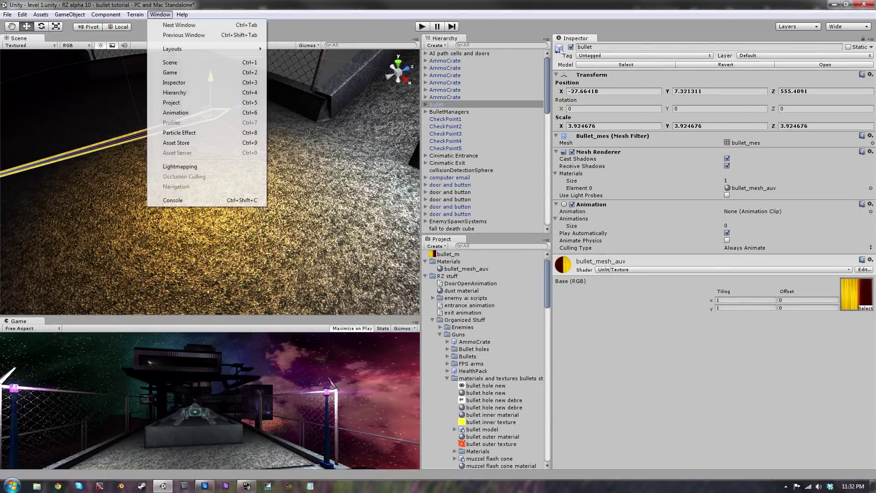
pyautogui.click(179, 166)
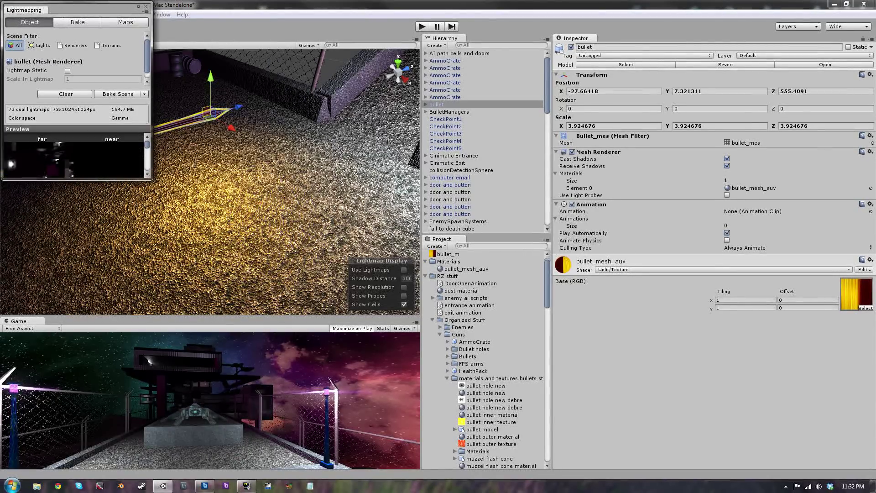
pyautogui.click(404, 269)
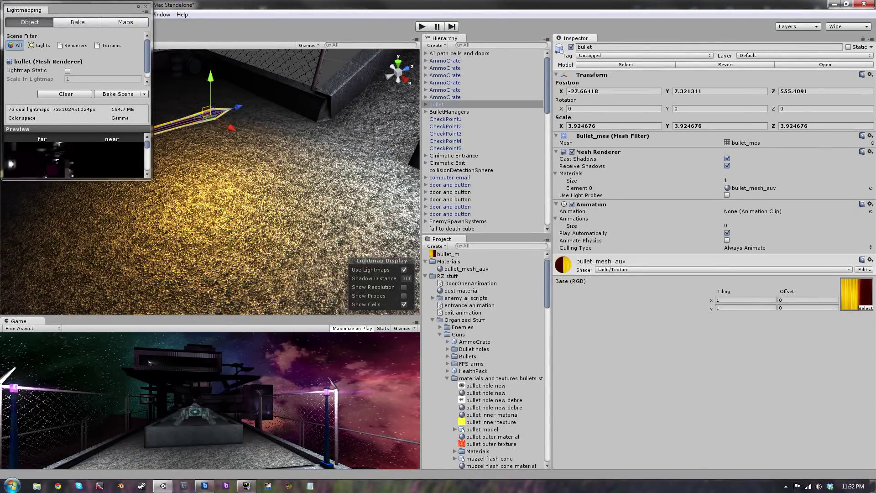
pyautogui.click(146, 7)
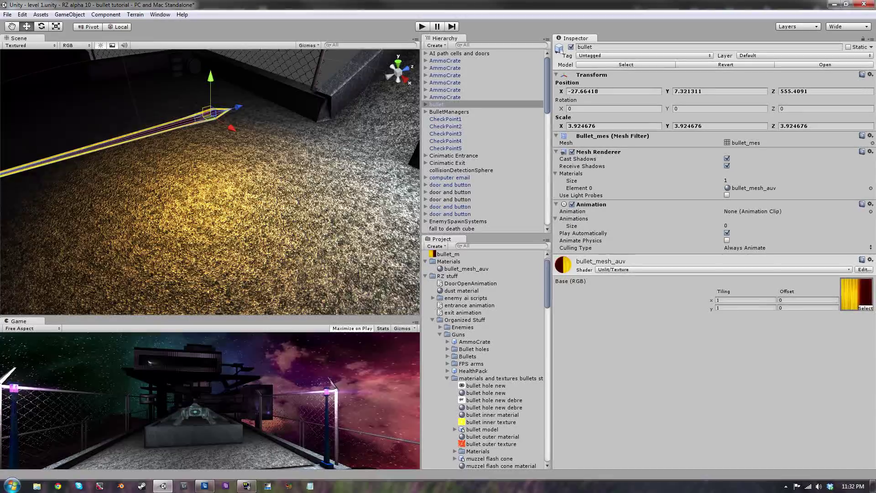
# Step: Raise the bullet to about Y 9.15 and move it along Z to about 557.20
pyautogui.press('w')
pyautogui.moveTo(210, 183); pyautogui.dragTo(212, 197, button='right')
pyautogui.press('s')
pyautogui.press('w')
pyautogui.press('s')
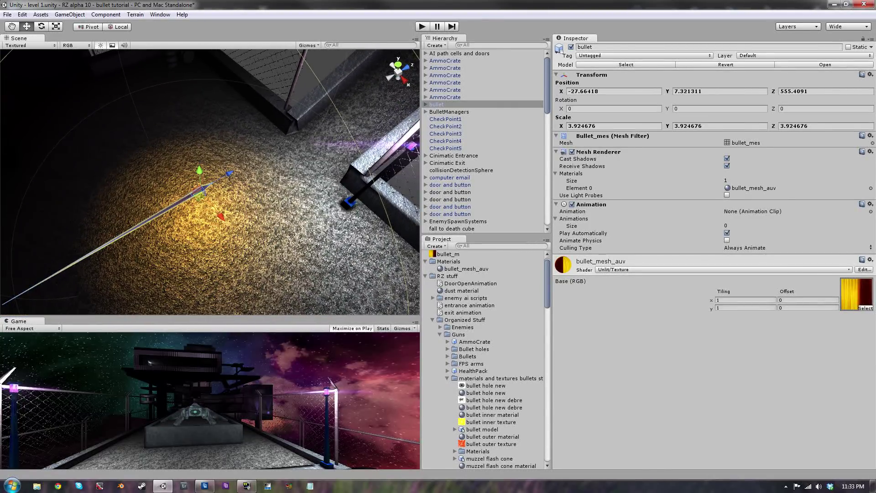
pyautogui.moveTo(200, 192); pyautogui.dragTo(315, 148)
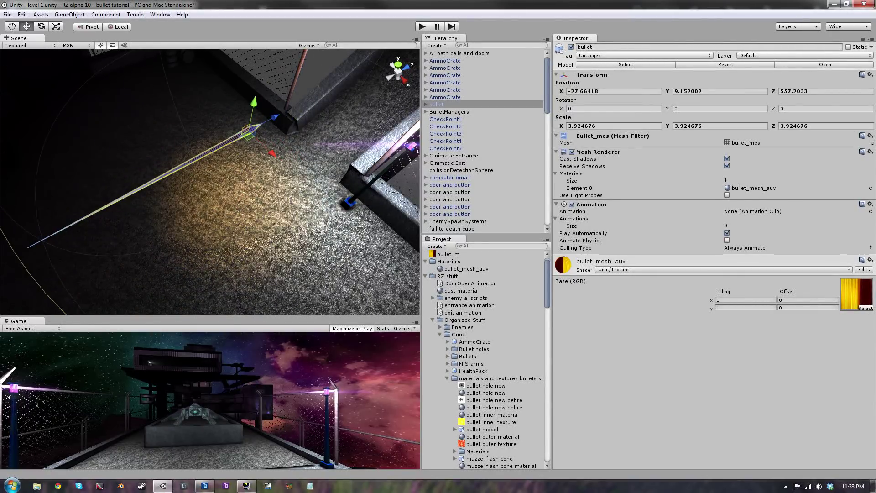
# Step: Deselect the bullet and examine it and its light on the floor from several angles and distances
pyautogui.click(338, 87)
pyautogui.moveTo(338, 87); pyautogui.dragTo(647, 32, button='right')
pyautogui.press('w')
pyautogui.press('s')
pyautogui.press('s')
pyautogui.press('w')
pyautogui.press('a')
pyautogui.press('w')
pyautogui.press('s')
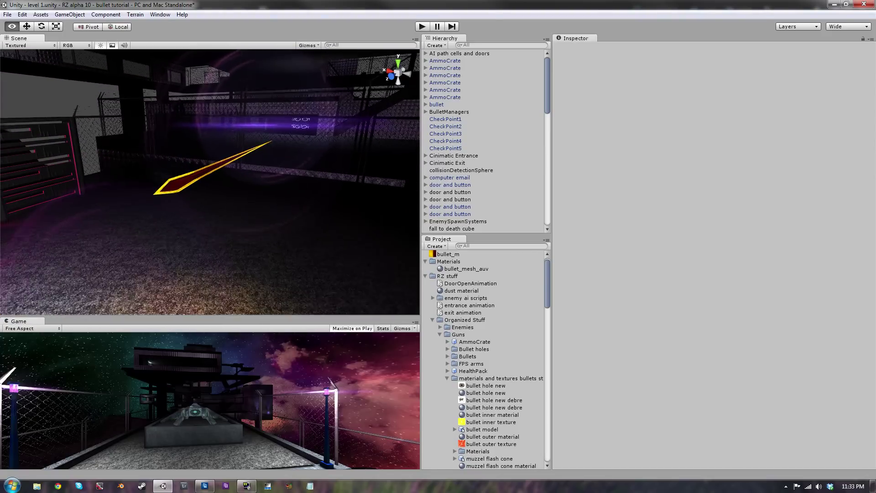
pyautogui.press('w')
pyautogui.moveTo(210, 183); pyautogui.dragTo(135, 226, button='right')
pyautogui.press('s')
pyautogui.press('w')
pyautogui.press('d')
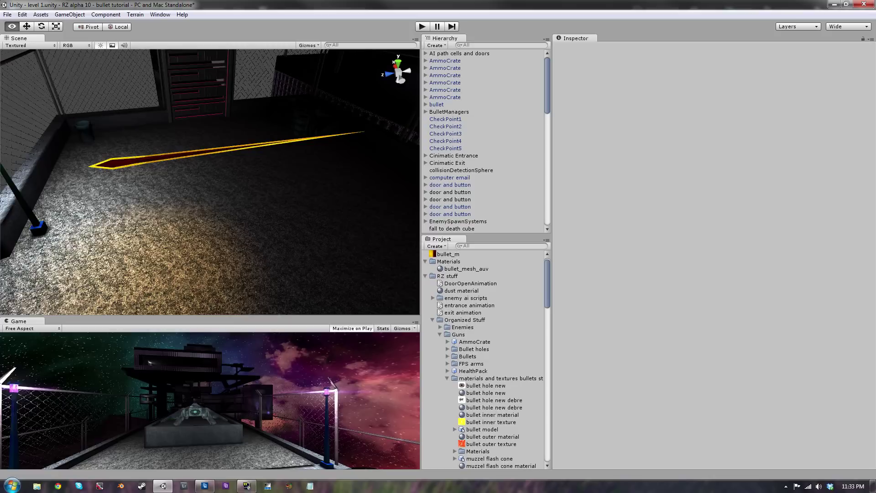